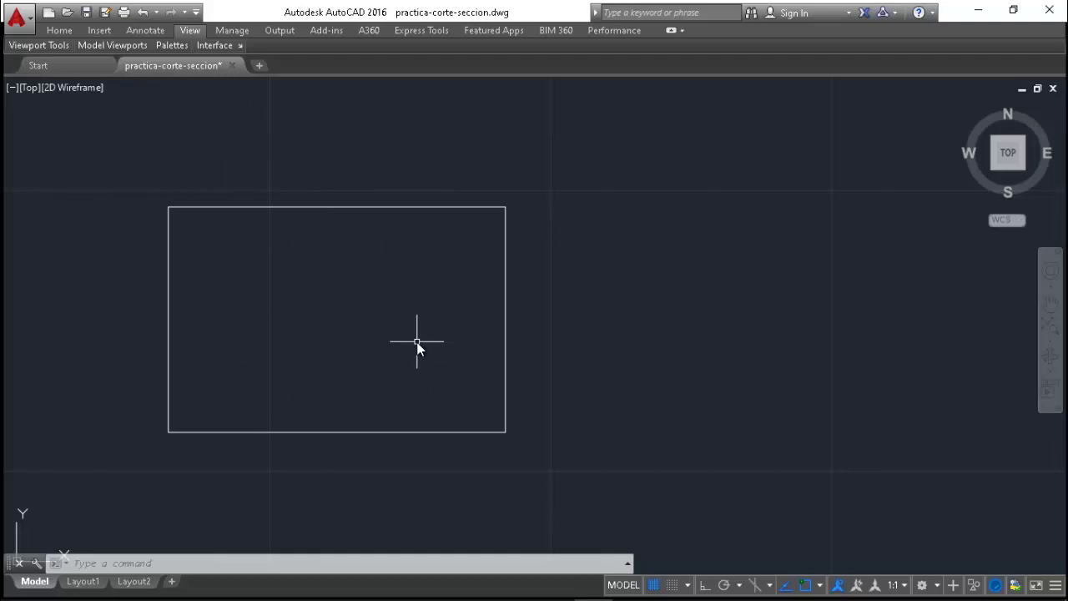
- Start the HATCH command and open the Hatch and Gradient dialog via its seTtings option
{"action": "type", "text": "H"}
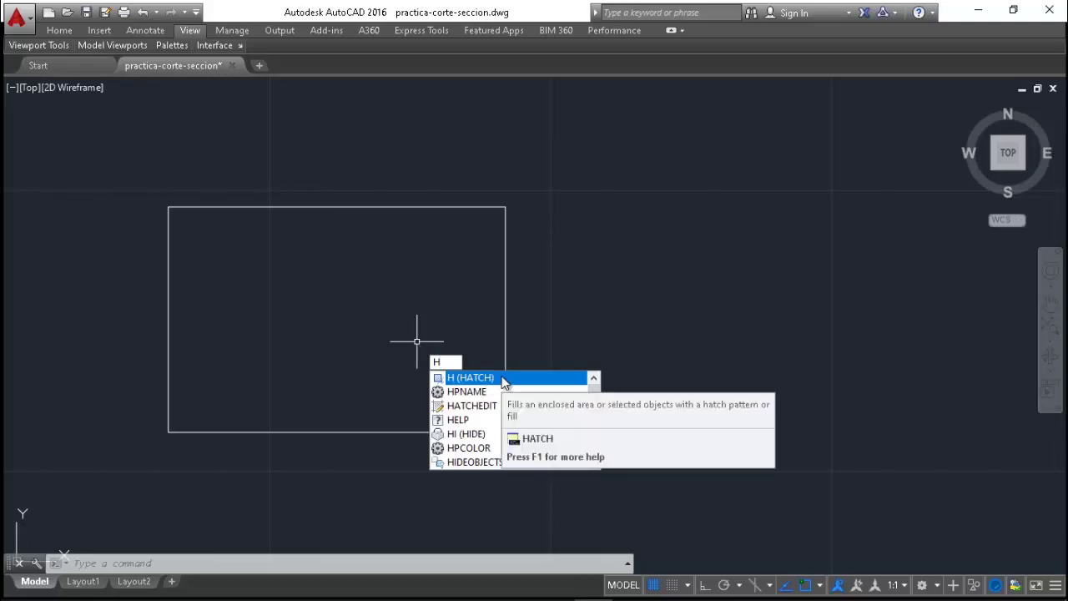
{"action": "left_click", "coordinate": [503, 380]}
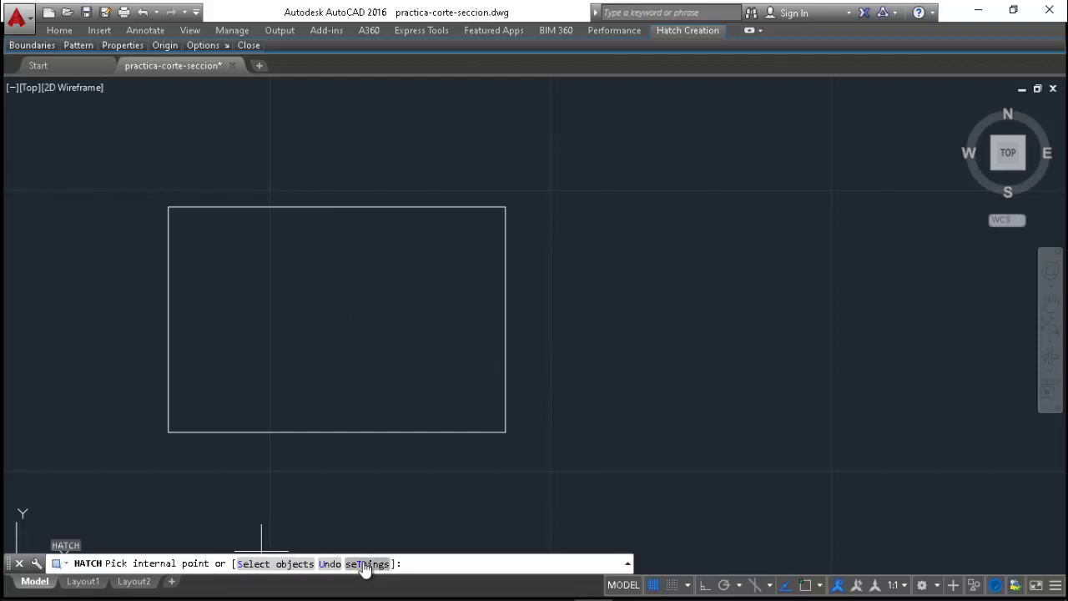
{"action": "type", "text": "t"}
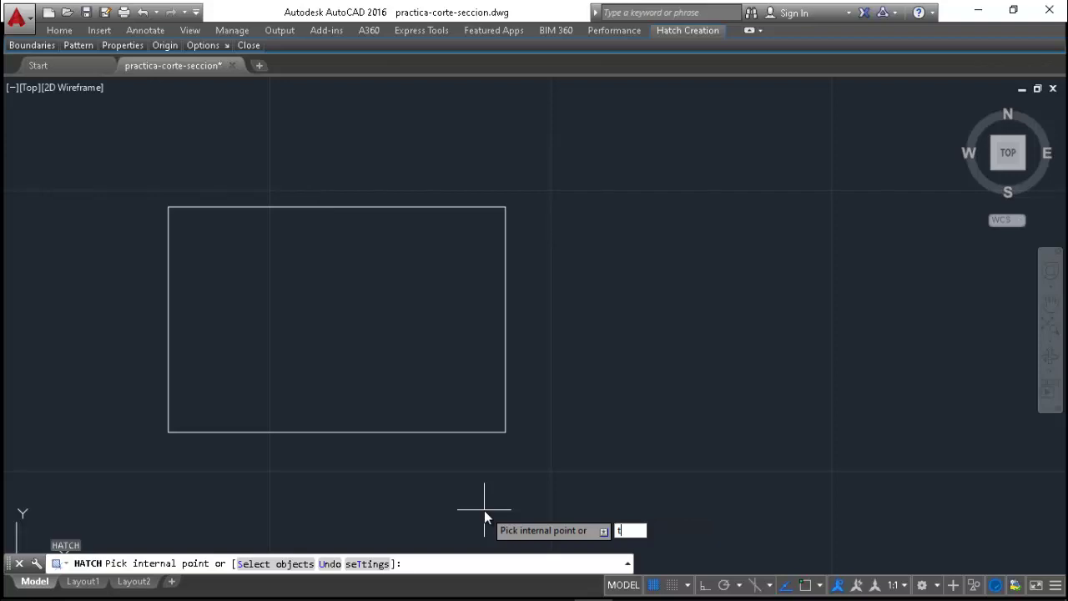
{"action": "key", "text": "Return"}
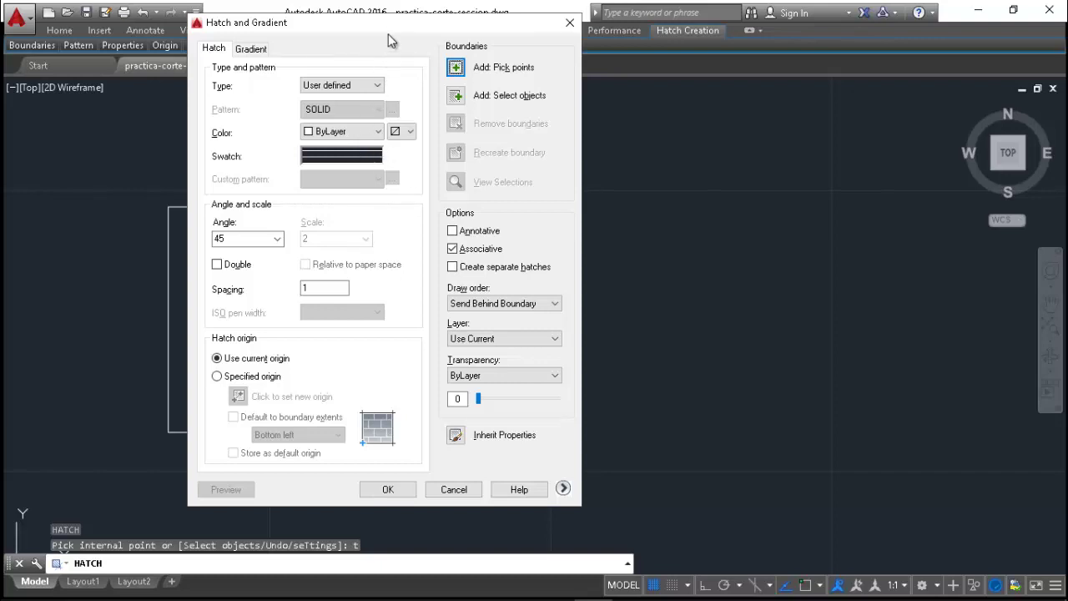
- Try the Predefined hatch type, then switch back to User defined and check the colour list
{"action": "left_click_drag", "start_coordinate": [391, 28], "coordinate": [399, 32]}
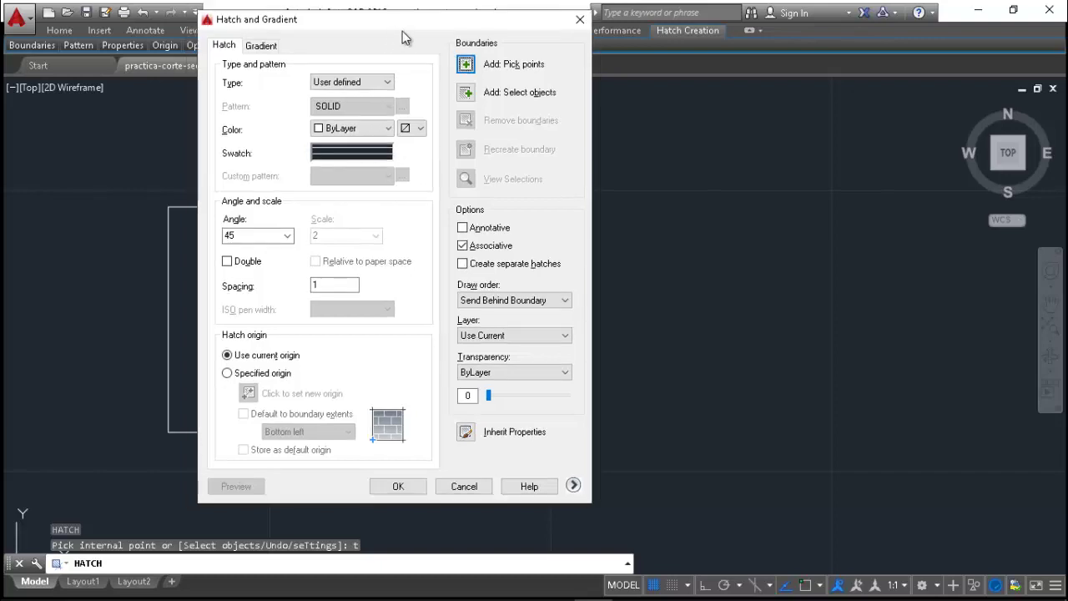
{"action": "left_click", "coordinate": [388, 82]}
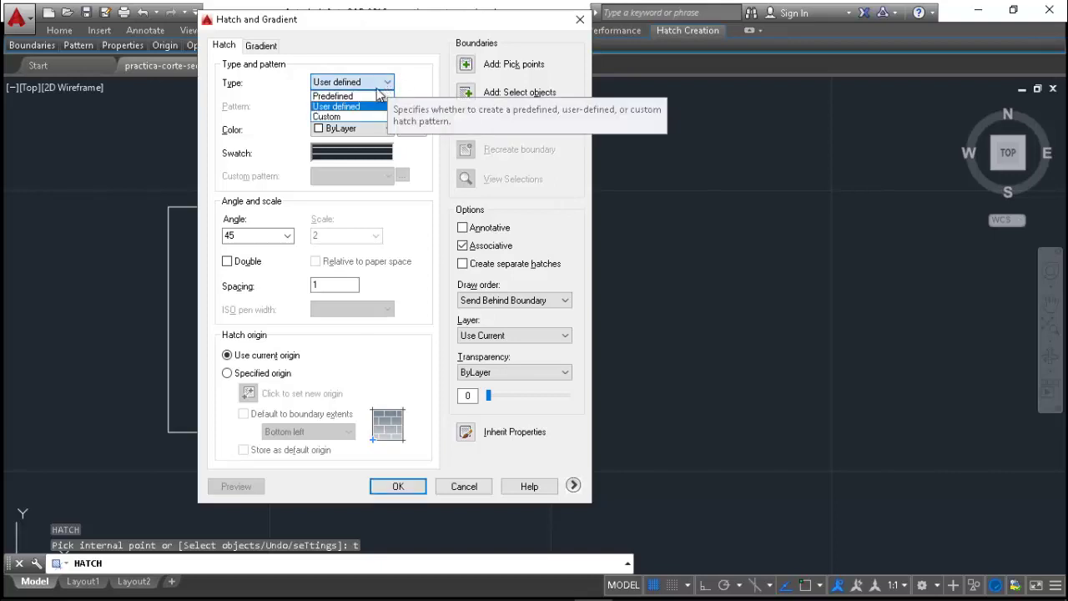
{"action": "left_click", "coordinate": [359, 97]}
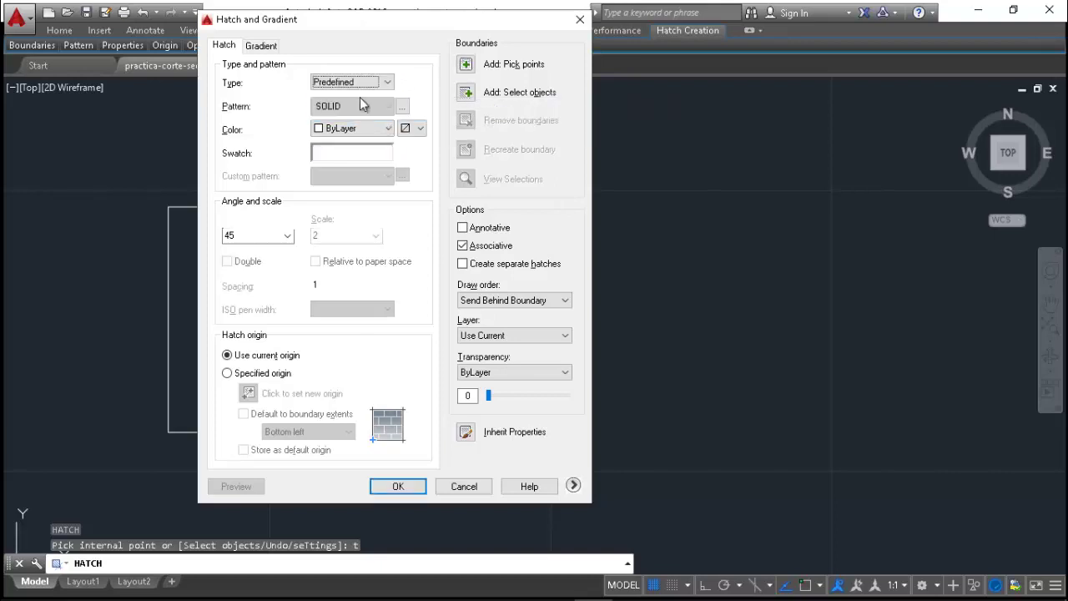
{"action": "left_click", "coordinate": [386, 83]}
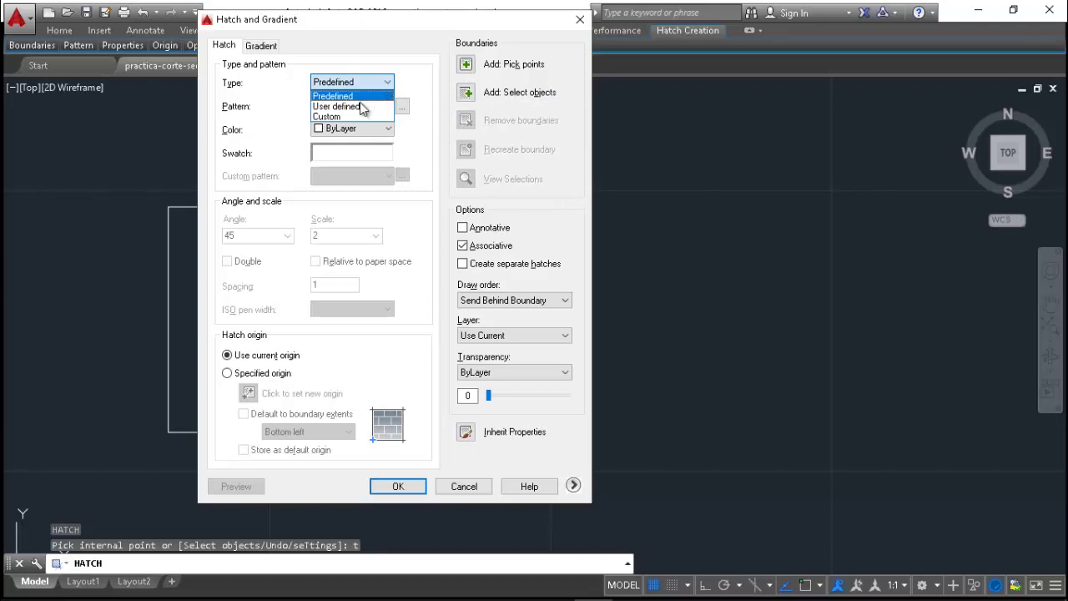
{"action": "left_click", "coordinate": [357, 107]}
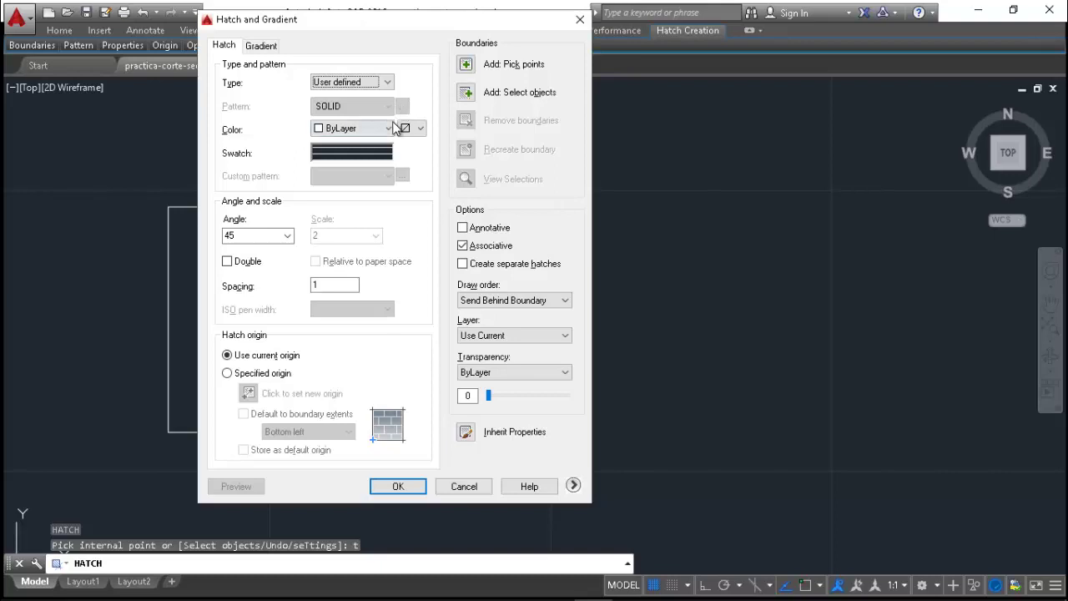
{"action": "left_click", "coordinate": [389, 128]}
{"action": "left_click", "coordinate": [423, 135]}
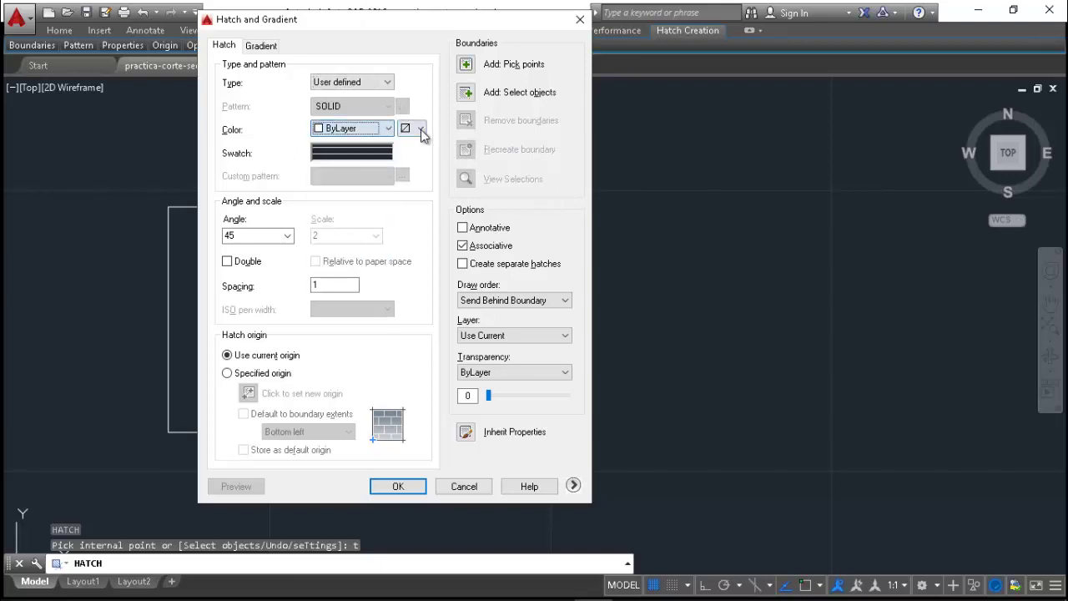
- Select the LINE pattern from the Other Predefined tab of the Hatch Pattern Palette
{"action": "left_click", "coordinate": [380, 152]}
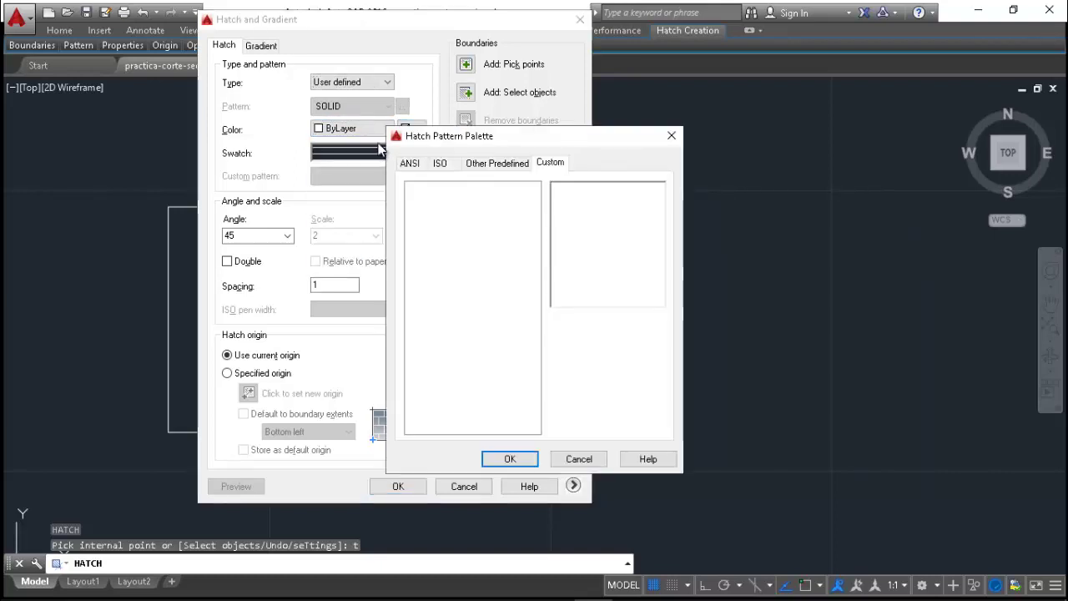
{"action": "left_click_drag", "start_coordinate": [490, 140], "coordinate": [532, 114]}
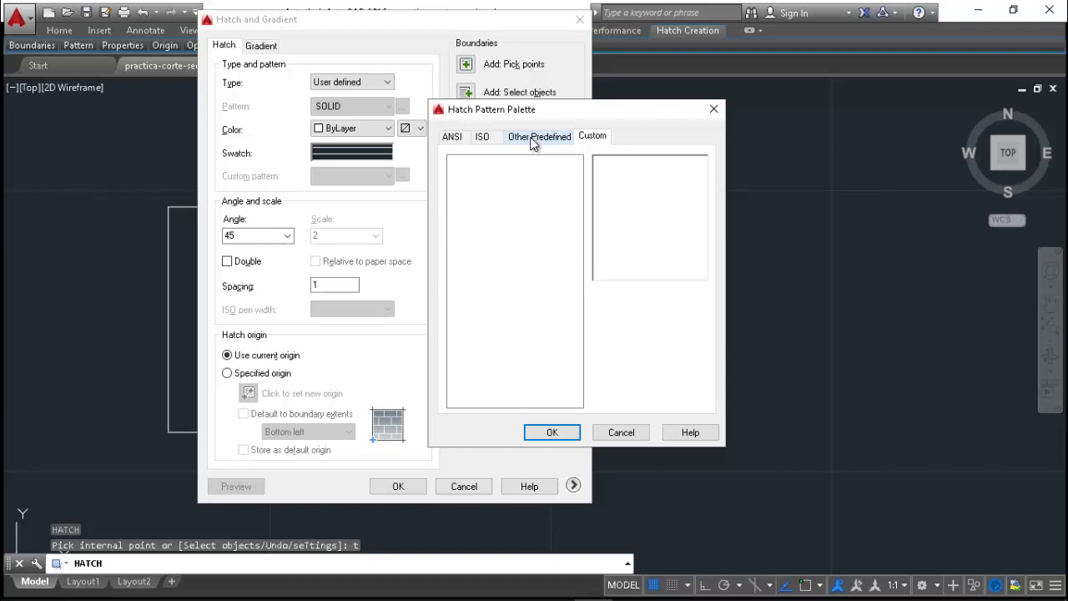
{"action": "left_click", "coordinate": [484, 137]}
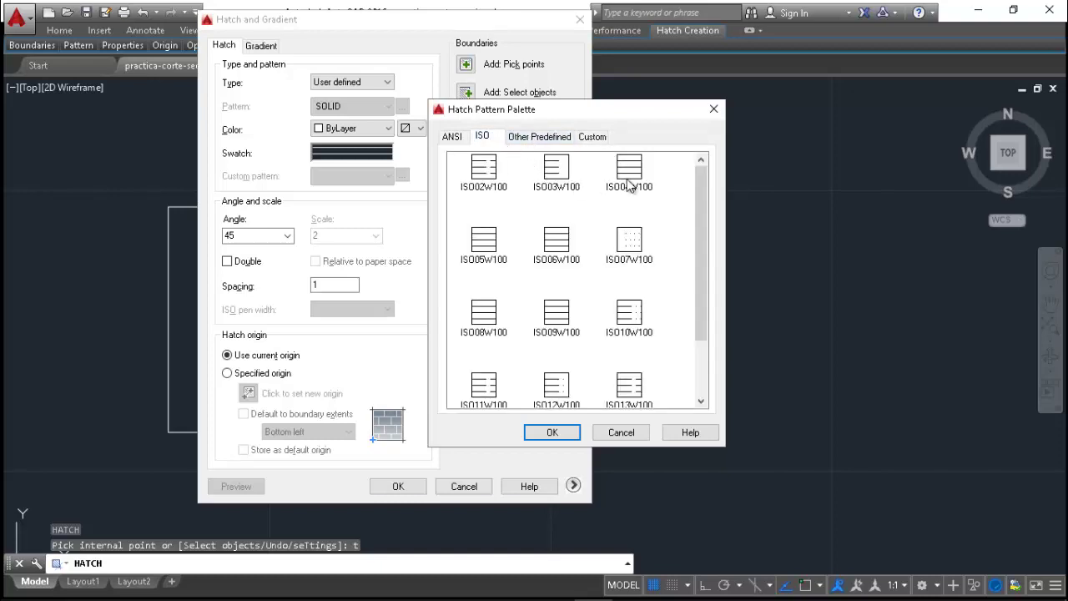
{"action": "left_click", "coordinate": [549, 136]}
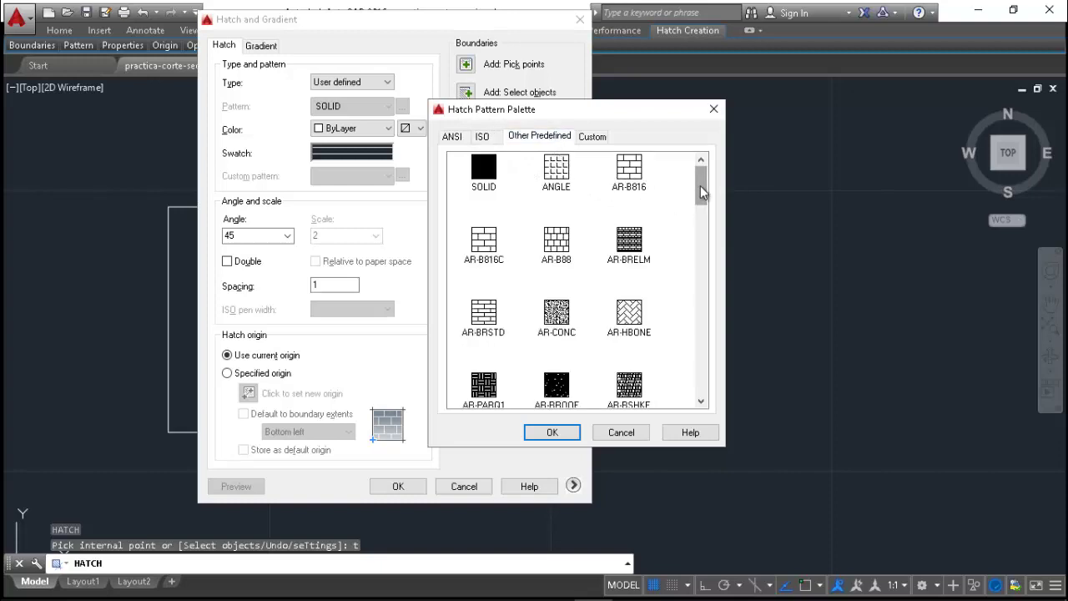
{"action": "left_click_drag", "start_coordinate": [699, 191], "coordinate": [702, 332]}
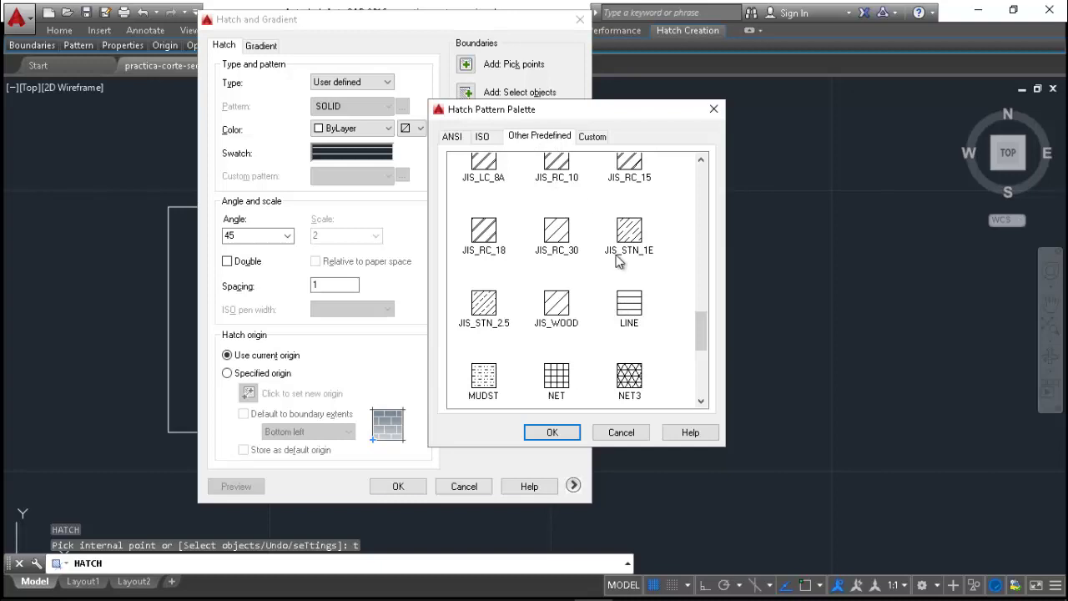
{"action": "left_click", "coordinate": [631, 310]}
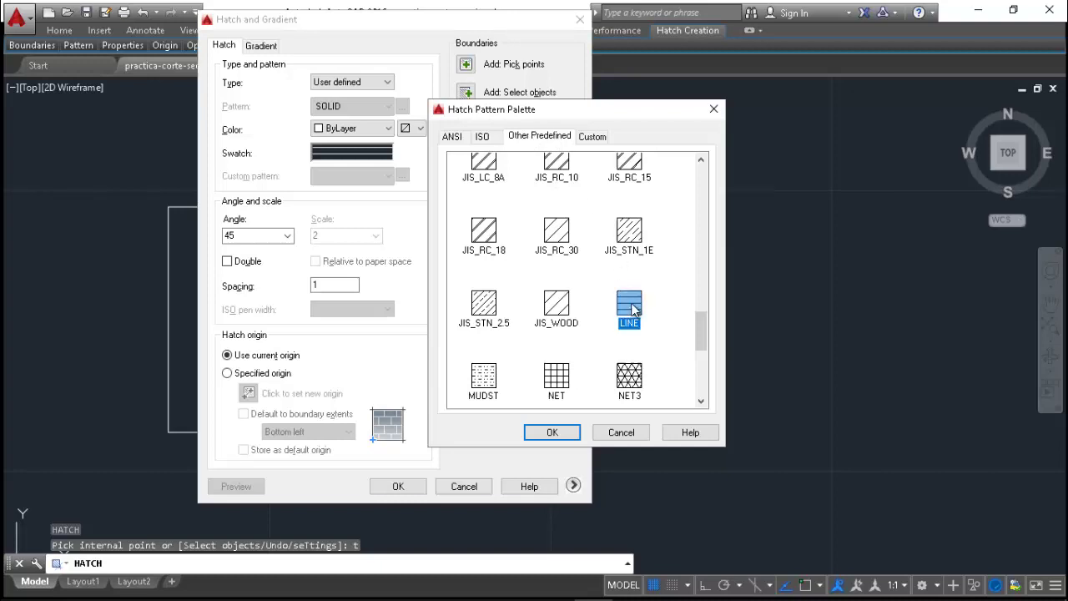
- Confirm LINE as the pattern and check angle 45 and scale 2
{"action": "left_click", "coordinate": [567, 434]}
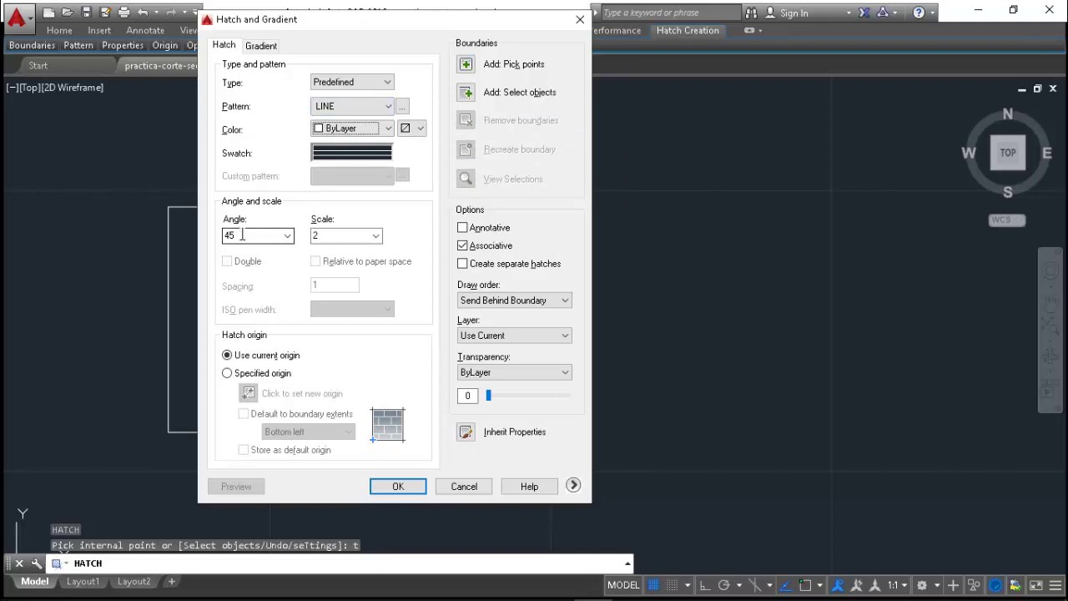
{"action": "left_click", "coordinate": [365, 133]}
{"action": "double_click", "coordinate": [240, 236]}
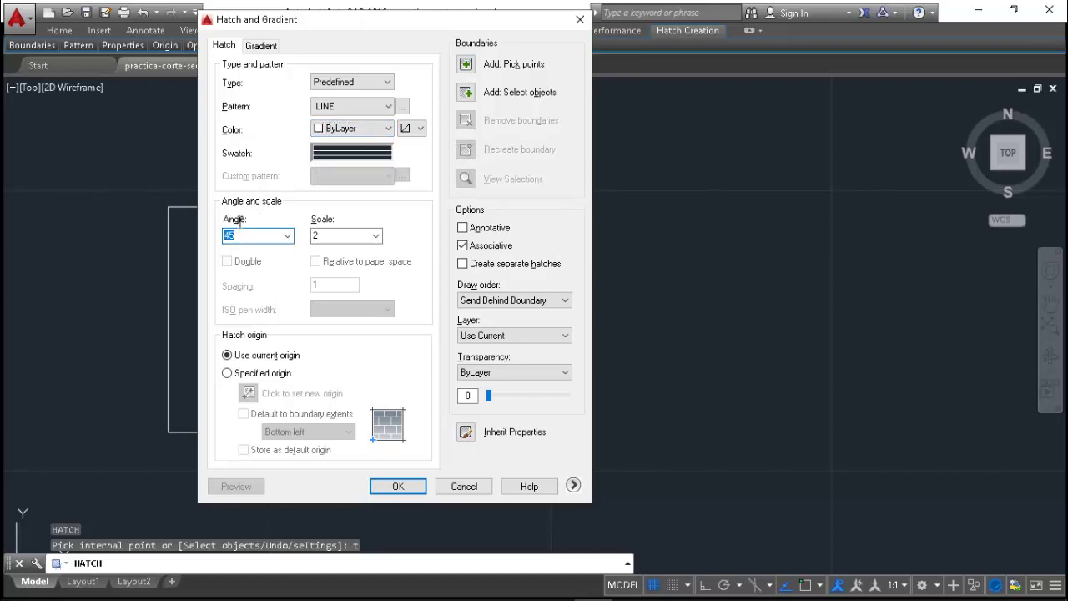
{"action": "double_click", "coordinate": [325, 234]}
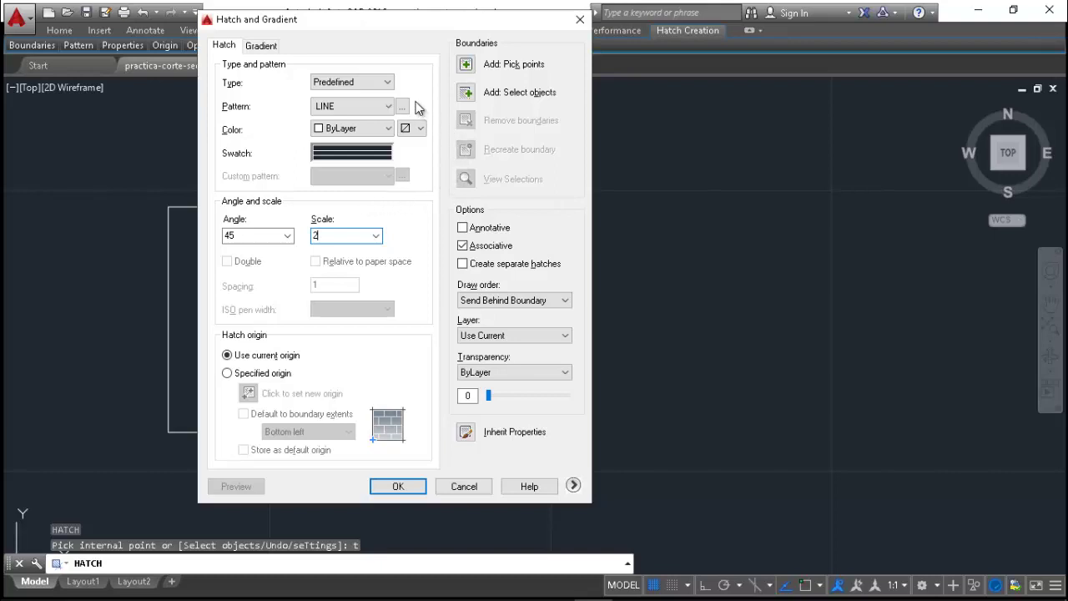
- Review the pattern list and palette again, keeping LINE as the hatch pattern
{"action": "left_click", "coordinate": [392, 109]}
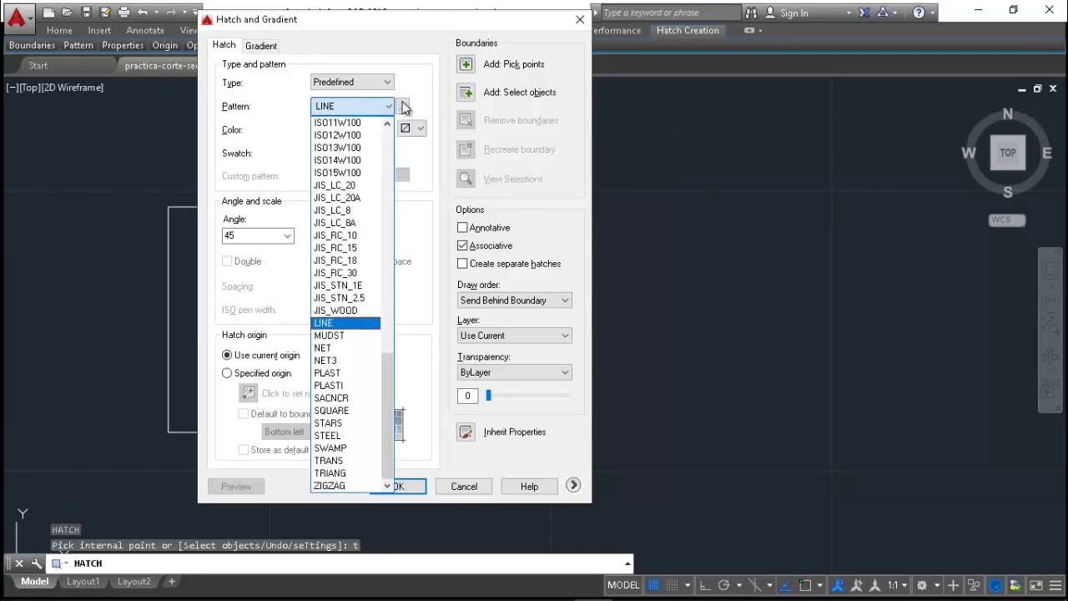
{"action": "left_click", "coordinate": [402, 107]}
{"action": "left_click", "coordinate": [403, 107]}
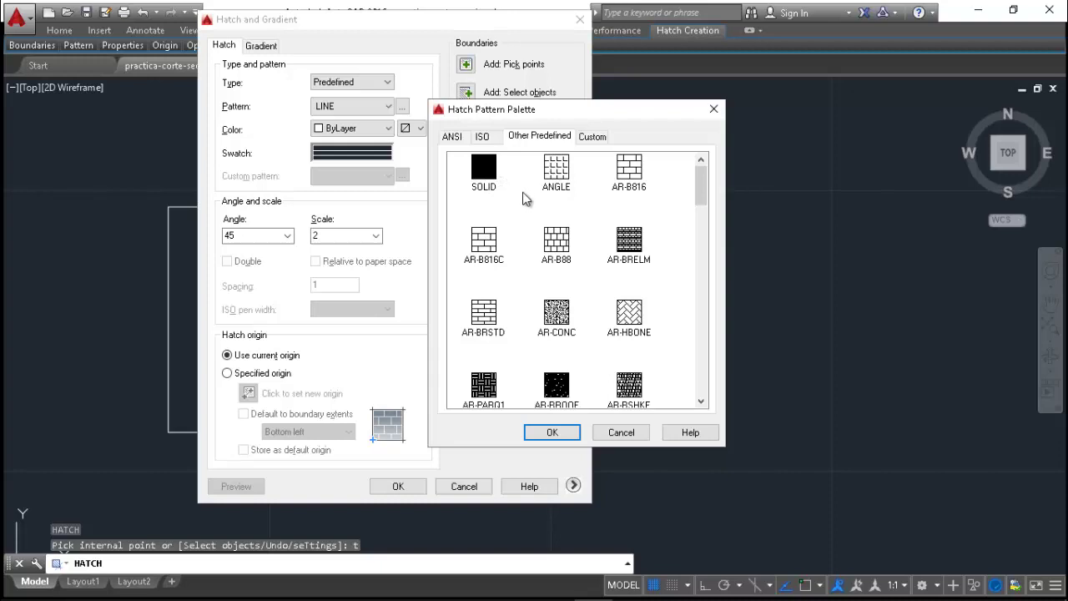
{"action": "left_click_drag", "start_coordinate": [702, 190], "coordinate": [706, 380]}
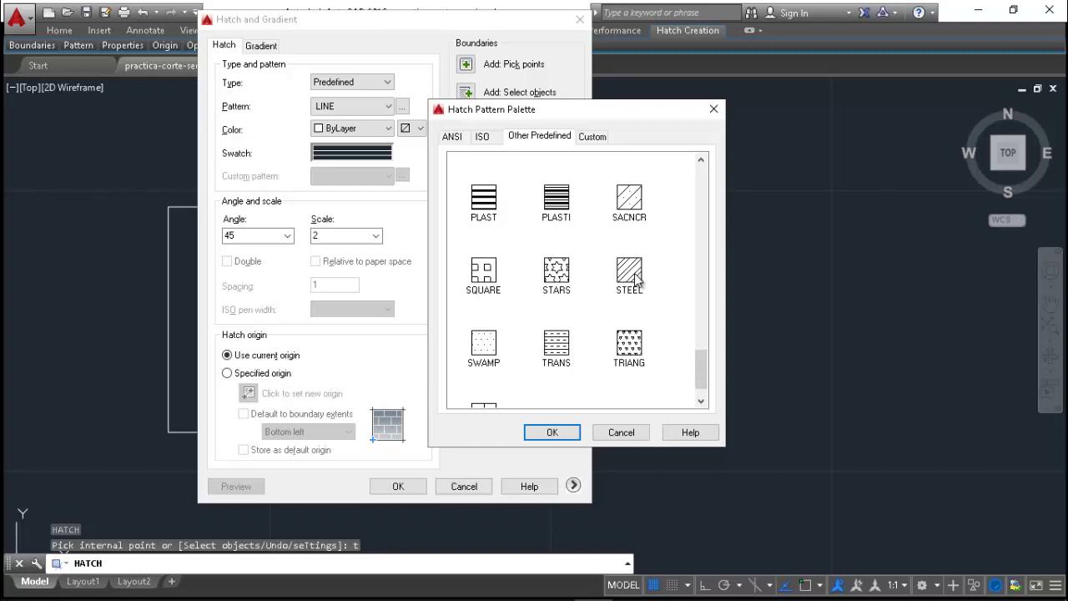
{"action": "left_click", "coordinate": [555, 431]}
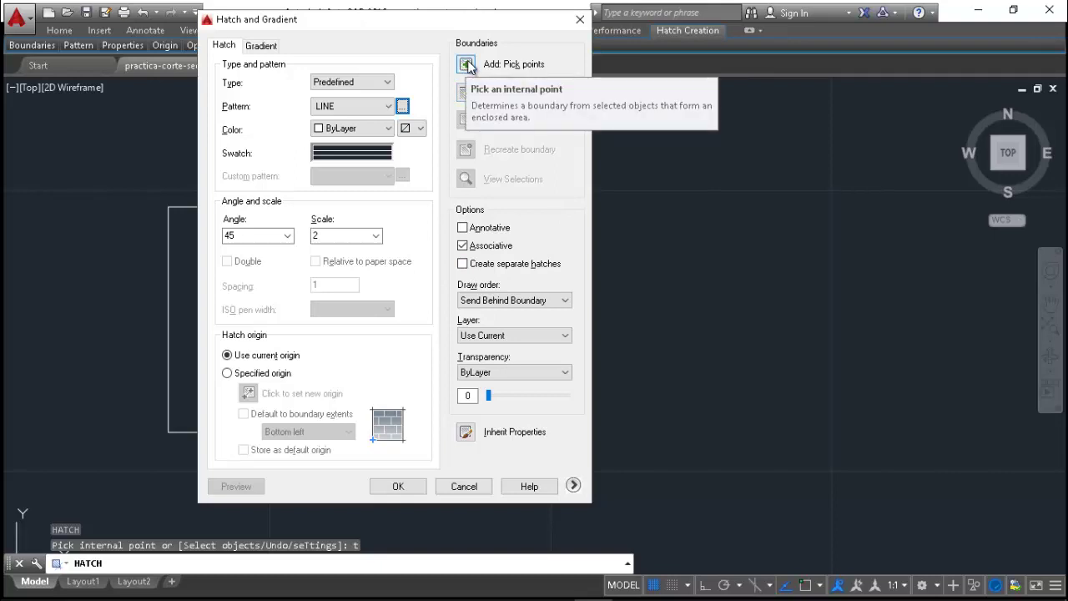
- Test the LINE hatch inside the sample rectangle, then undo it
{"action": "left_click", "coordinate": [467, 65]}
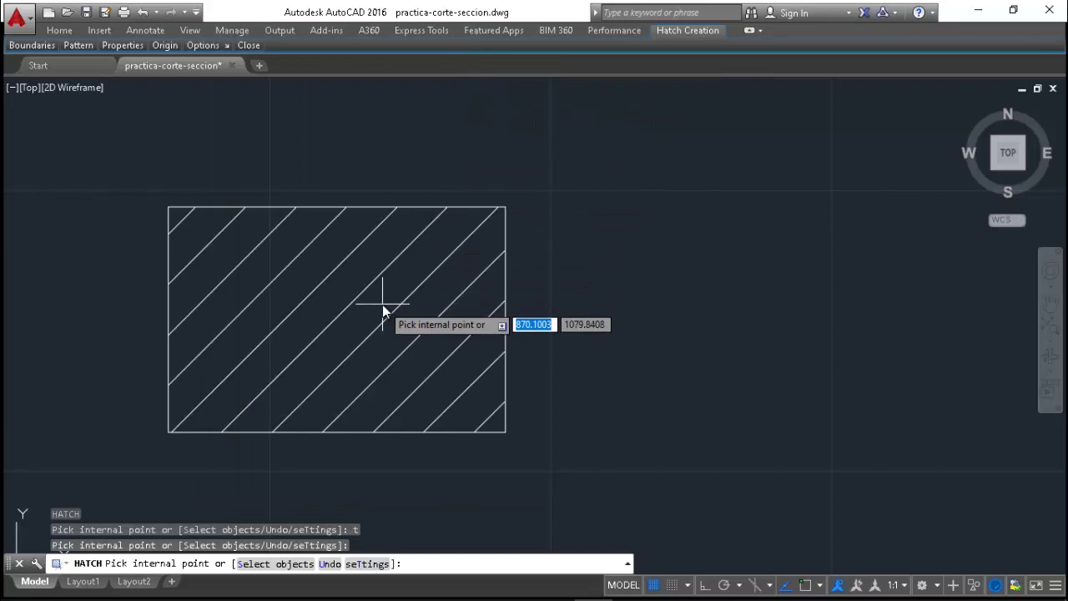
{"action": "left_click", "coordinate": [382, 308]}
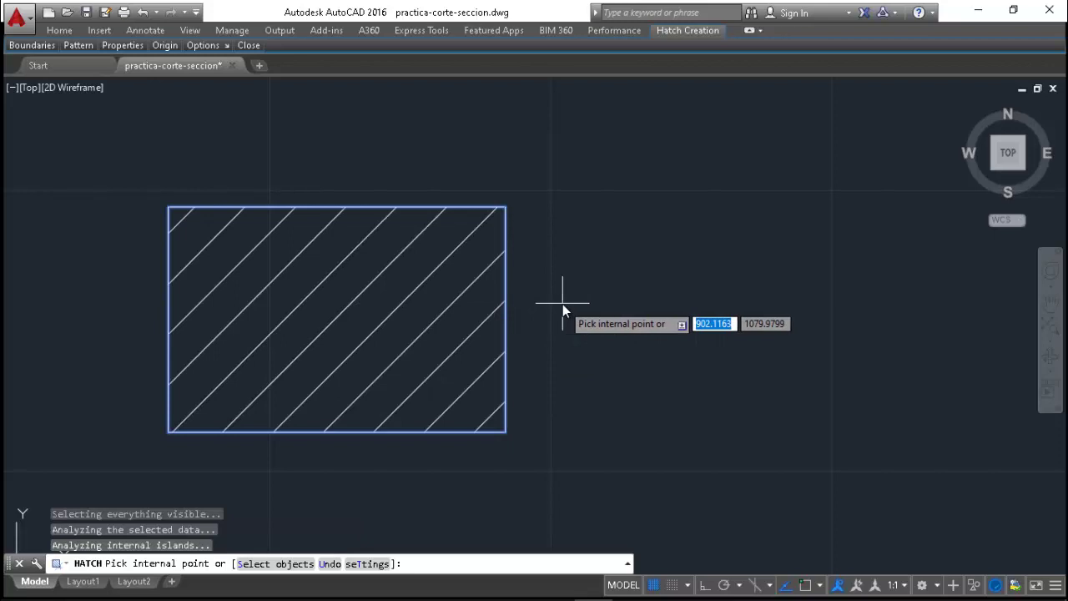
{"action": "key", "text": "Return"}
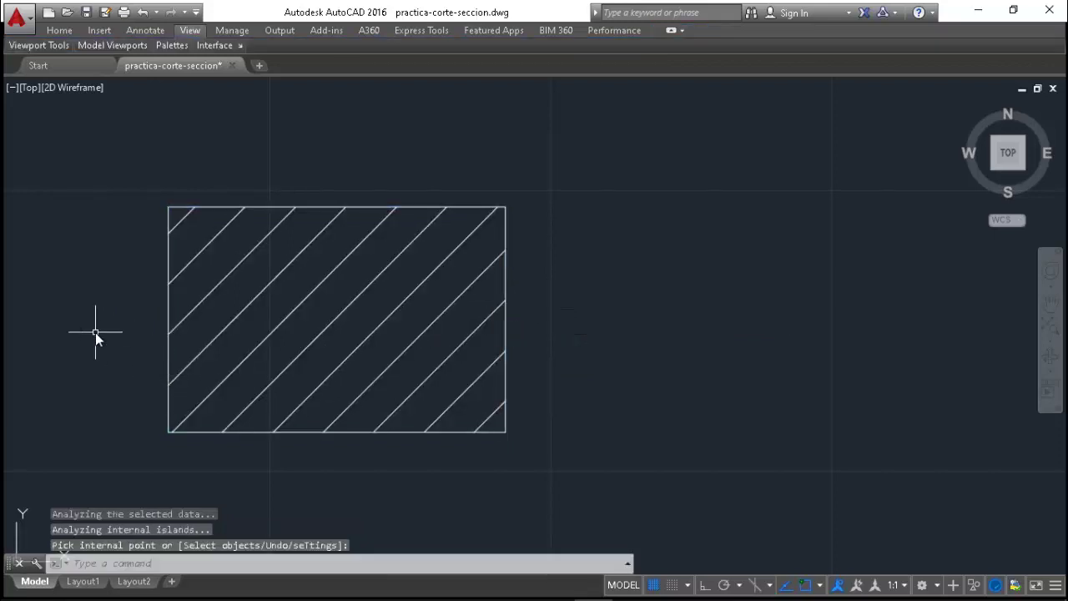
{"action": "key", "text": "ctrl+z"}
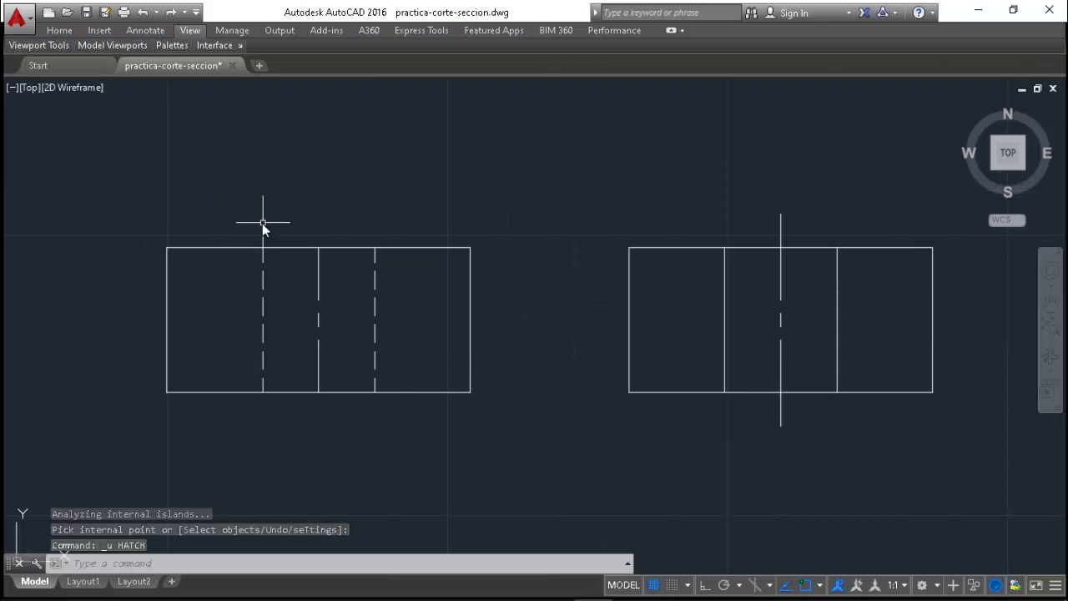
- Hatch the right and left outer rectangles of the right-hand view using HATCH (H)
{"action": "scroll", "coordinate": [203, 200], "scroll_direction": "down", "scroll_amount": 2}
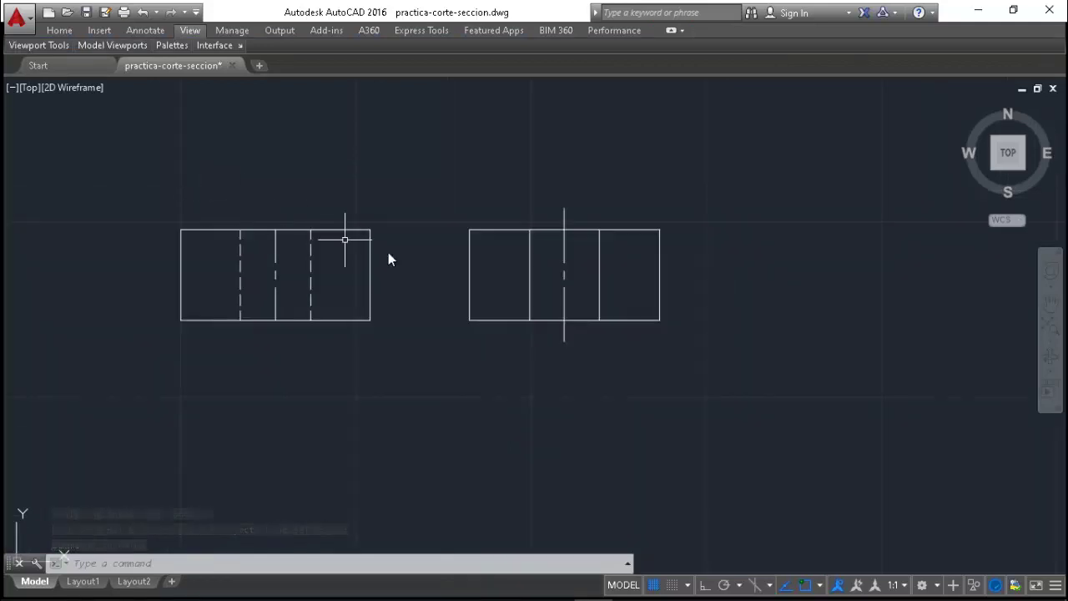
{"action": "scroll", "coordinate": [593, 259], "scroll_direction": "up", "scroll_amount": 2}
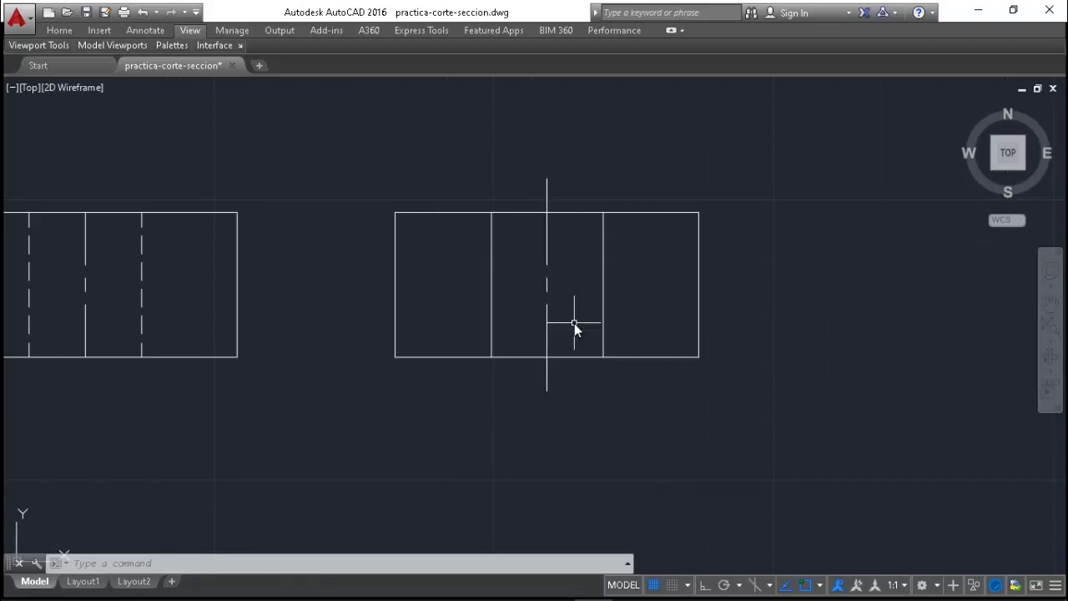
{"action": "type", "text": "h"}
{"action": "key", "text": "Return"}
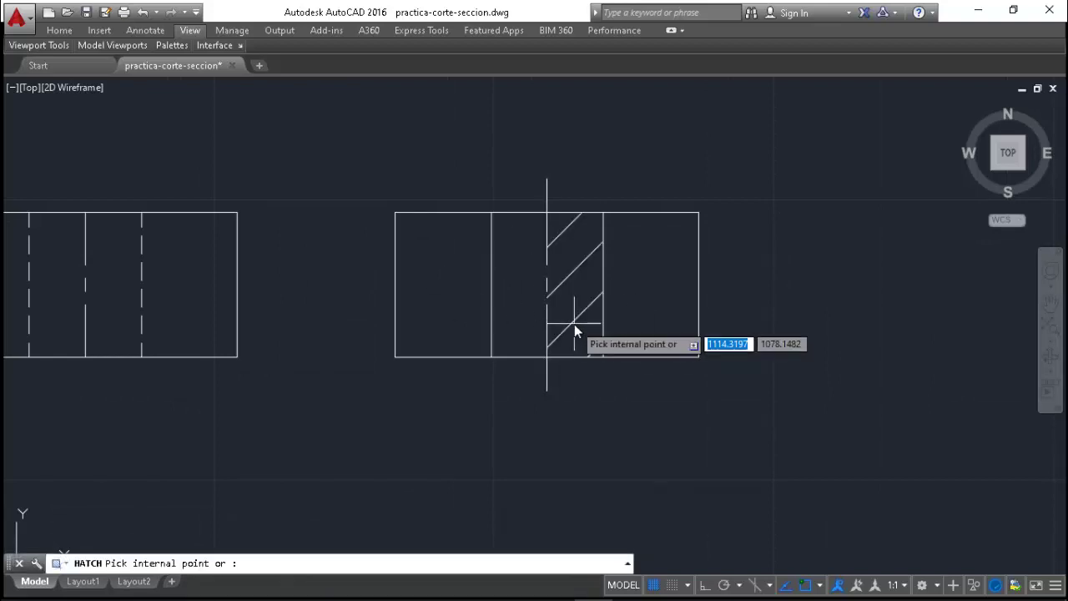
{"action": "left_click", "coordinate": [677, 297]}
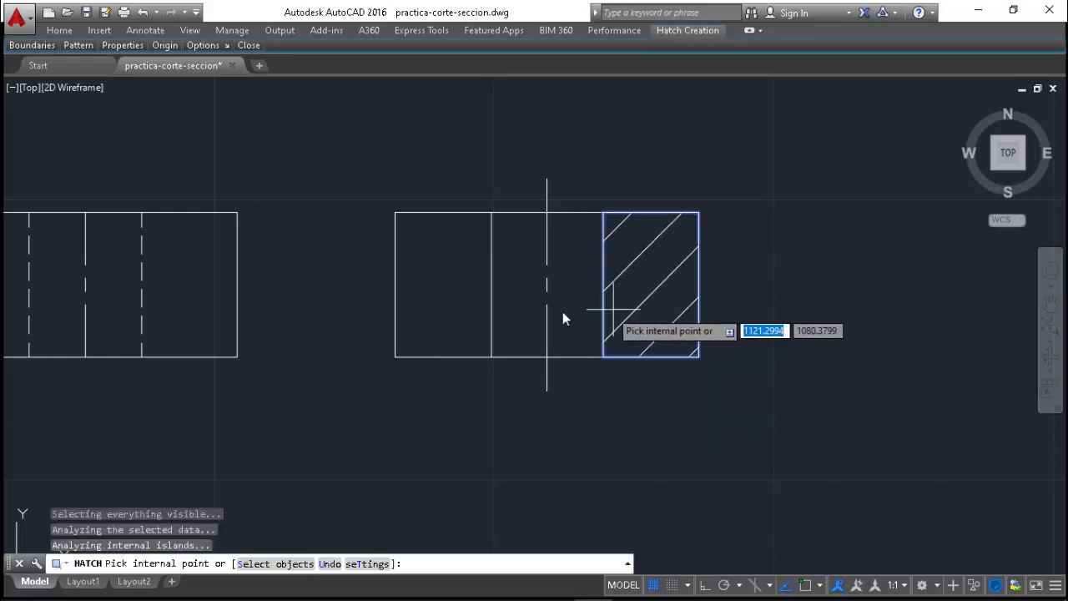
{"action": "left_click", "coordinate": [458, 302]}
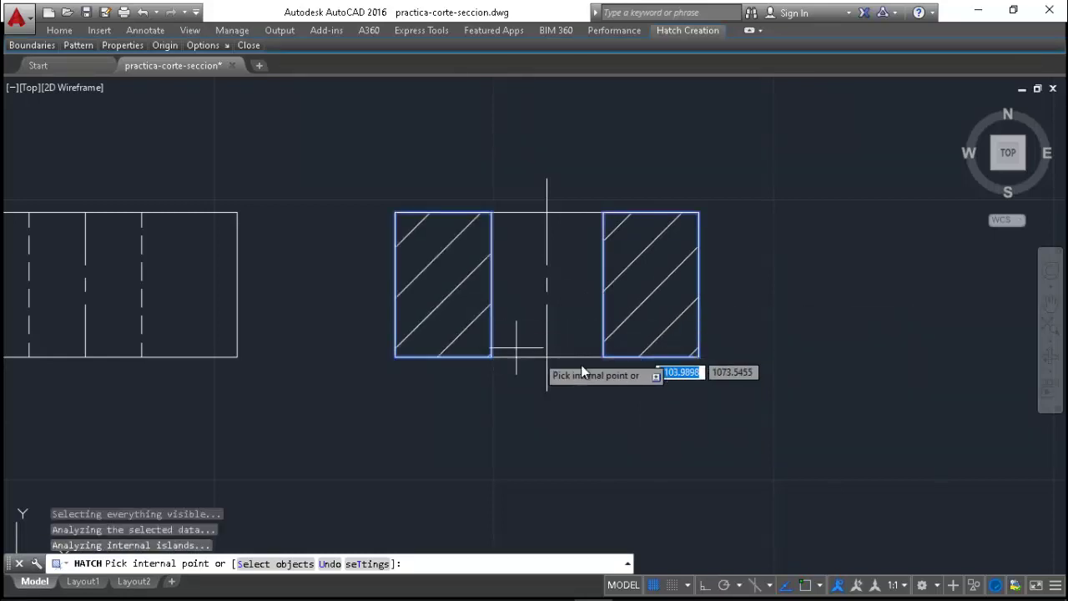
{"action": "key", "text": "Return"}
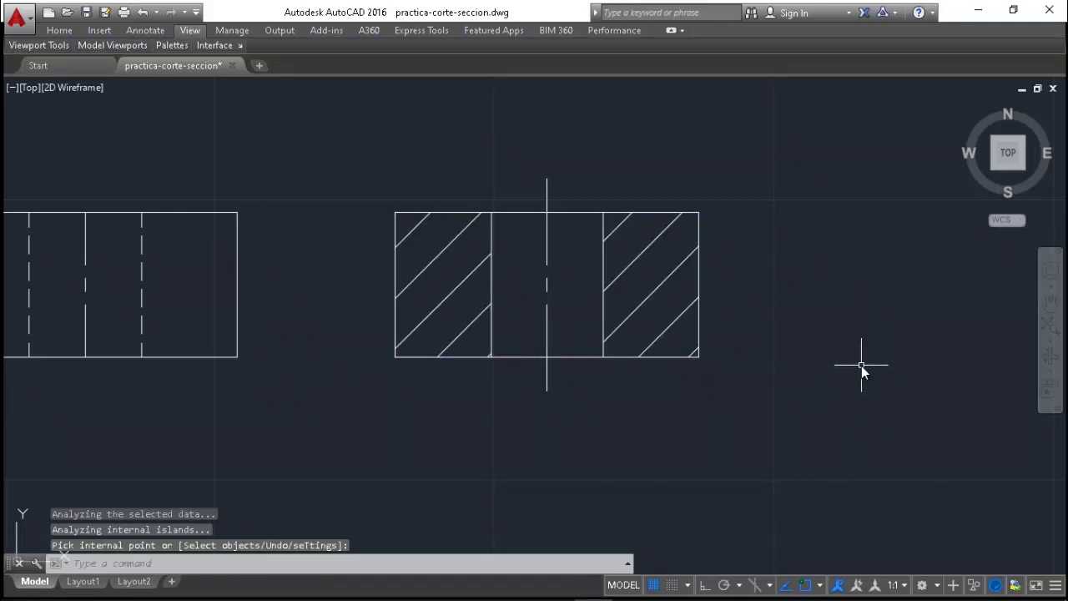
{"action": "scroll", "coordinate": [861, 365], "scroll_direction": "down", "scroll_amount": 2}
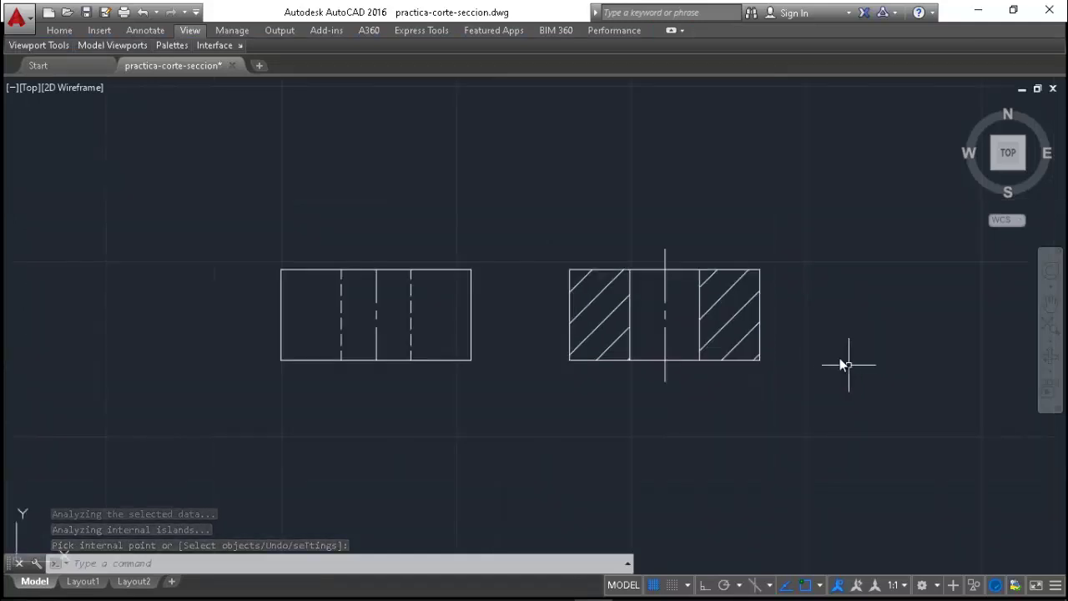
{"action": "key", "text": "Return"}
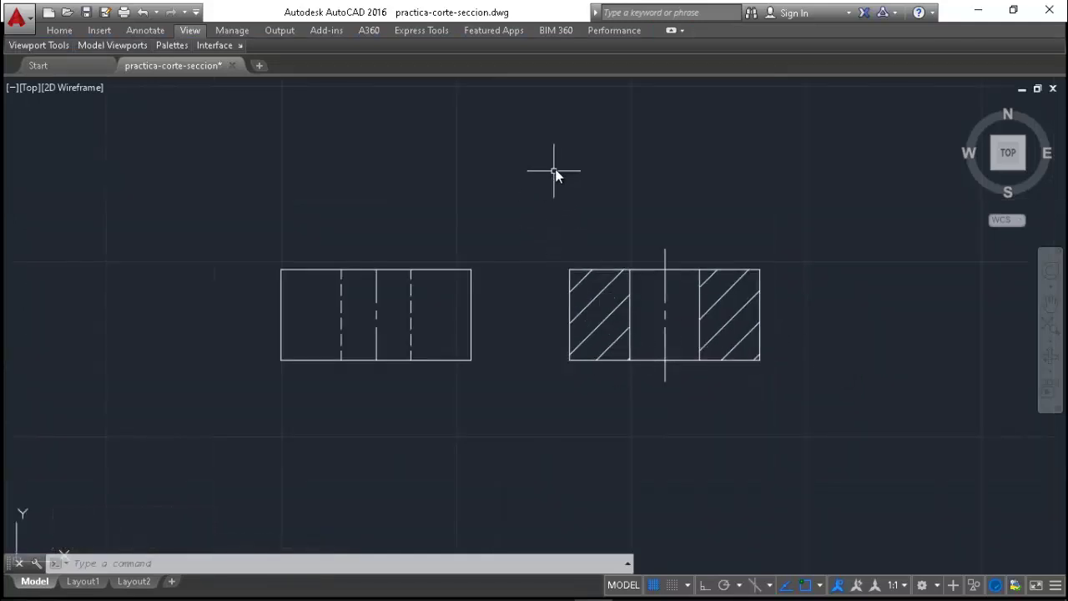
{"action": "scroll", "coordinate": [558, 167], "scroll_direction": "down", "scroll_amount": 2}
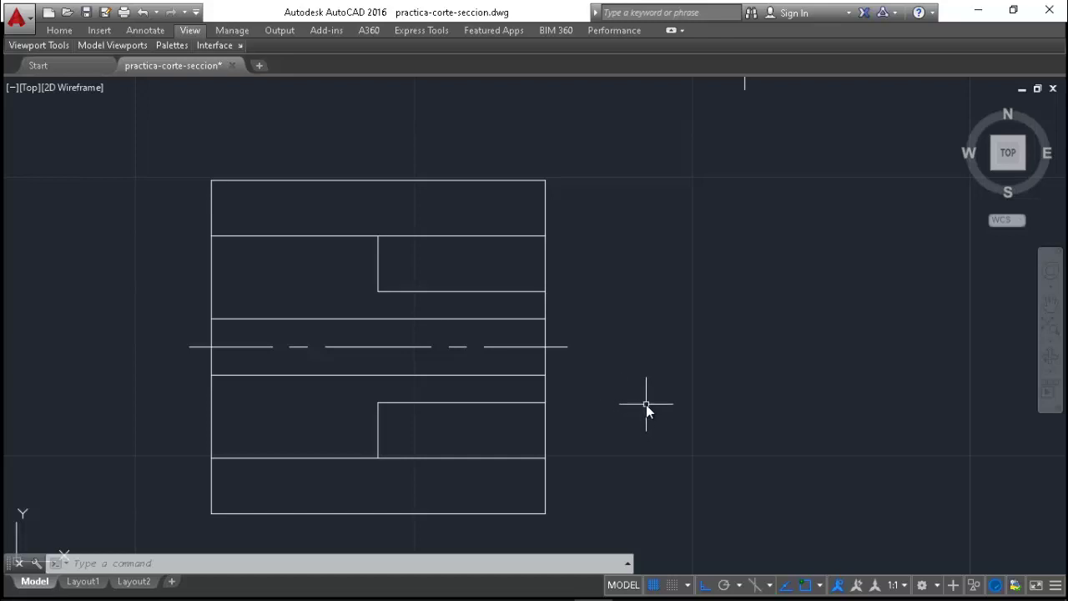
- Hatch the top and bottom bands of the section view with 45° LINE hatching
{"action": "type", "text": "h"}
{"action": "key", "text": "Return"}
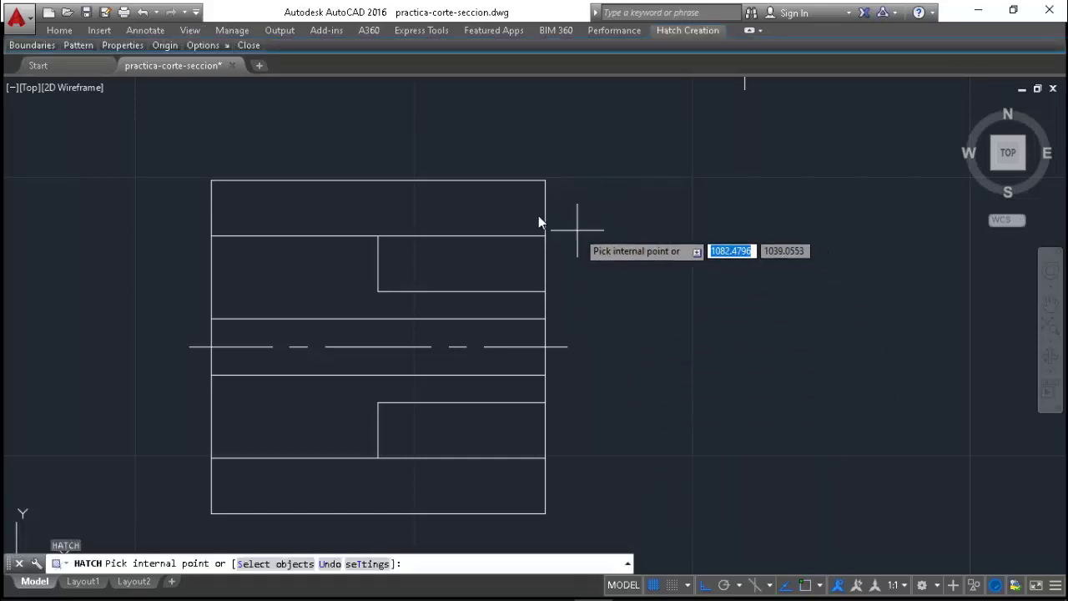
{"action": "left_click", "coordinate": [482, 203]}
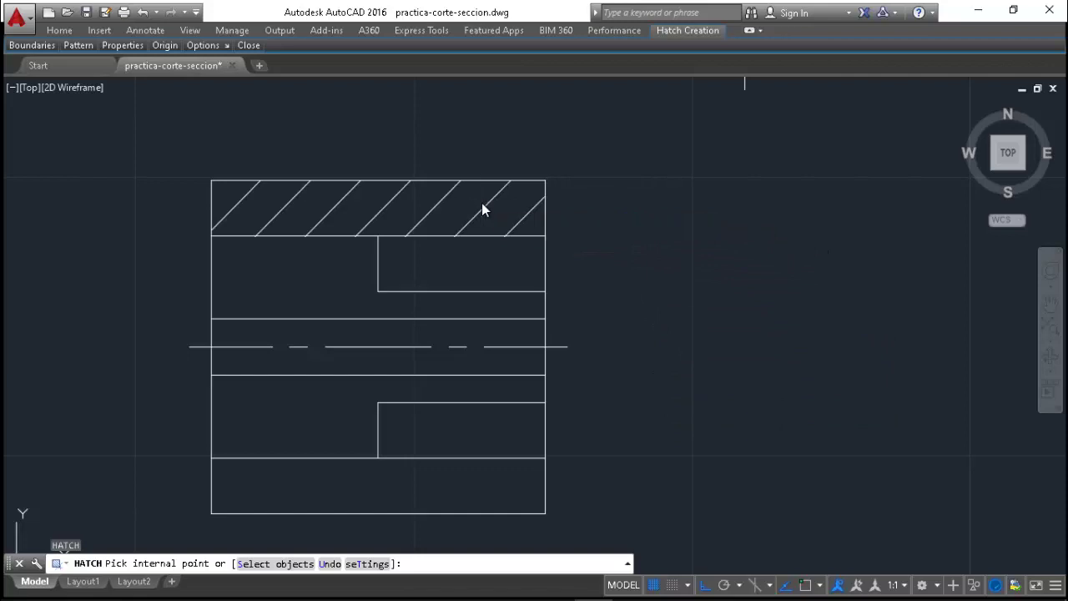
{"action": "left_click", "coordinate": [468, 483]}
{"action": "key", "text": "Return"}
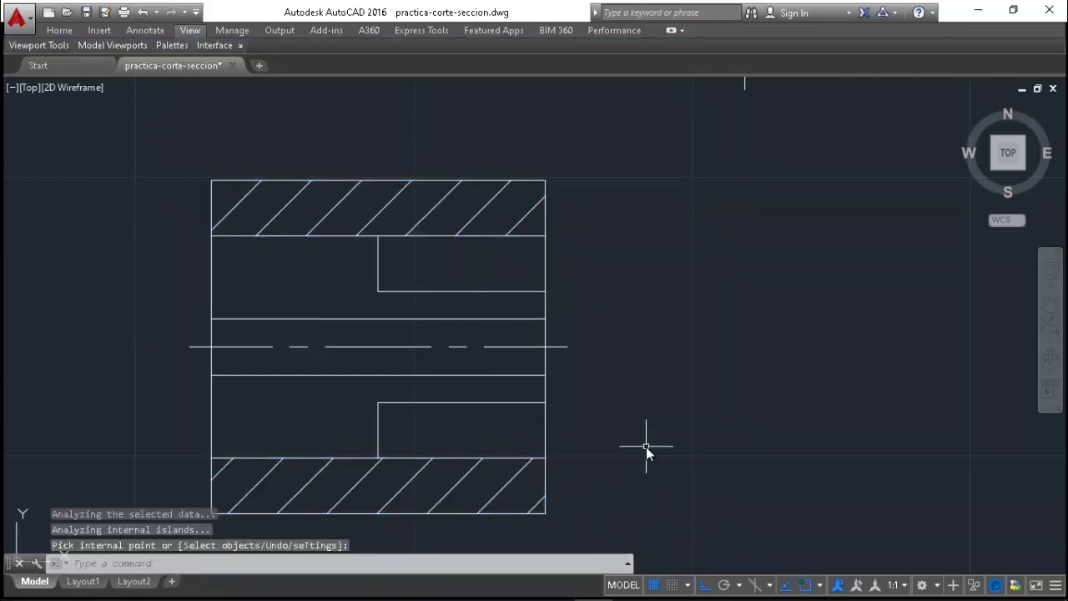
{"action": "type", "text": "H"}
{"action": "key", "text": "Return"}
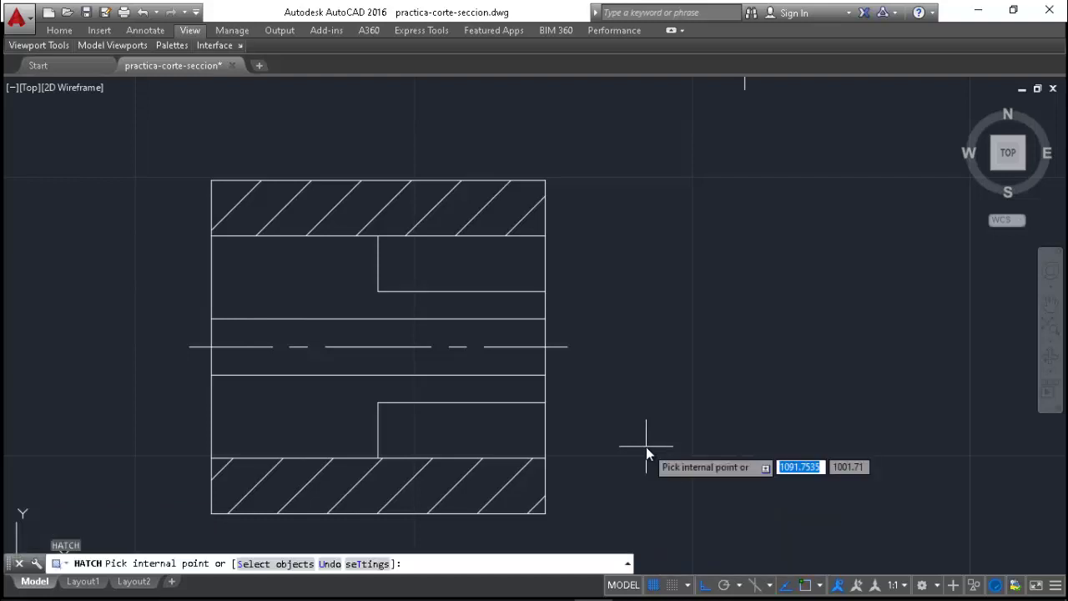
- Change the hatch angle from 45 to 135 in the Hatch and Gradient dialog
{"action": "type", "text": "t"}
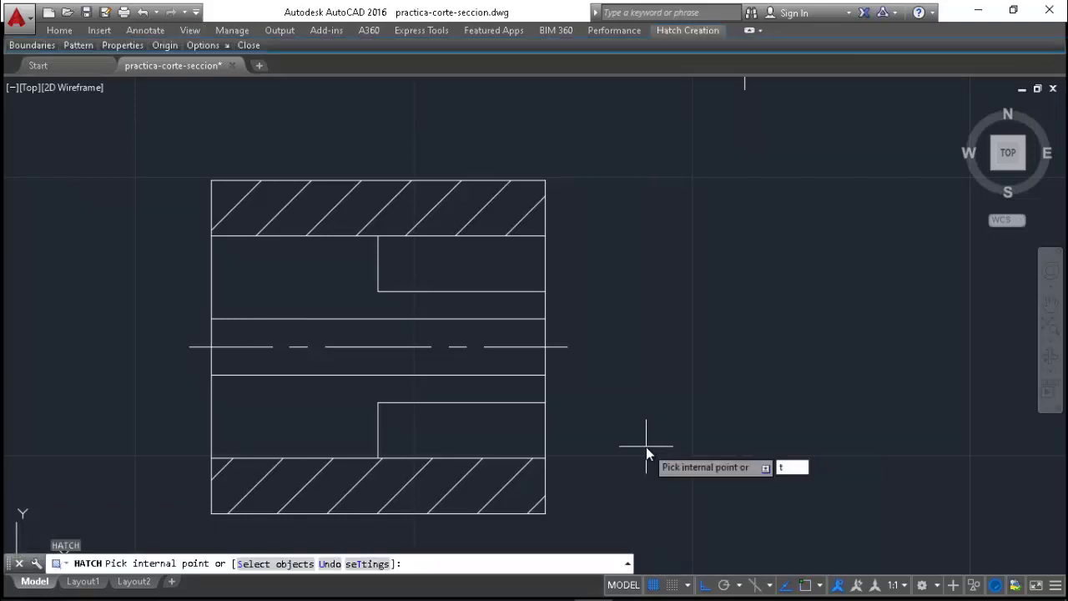
{"action": "key", "text": "Return"}
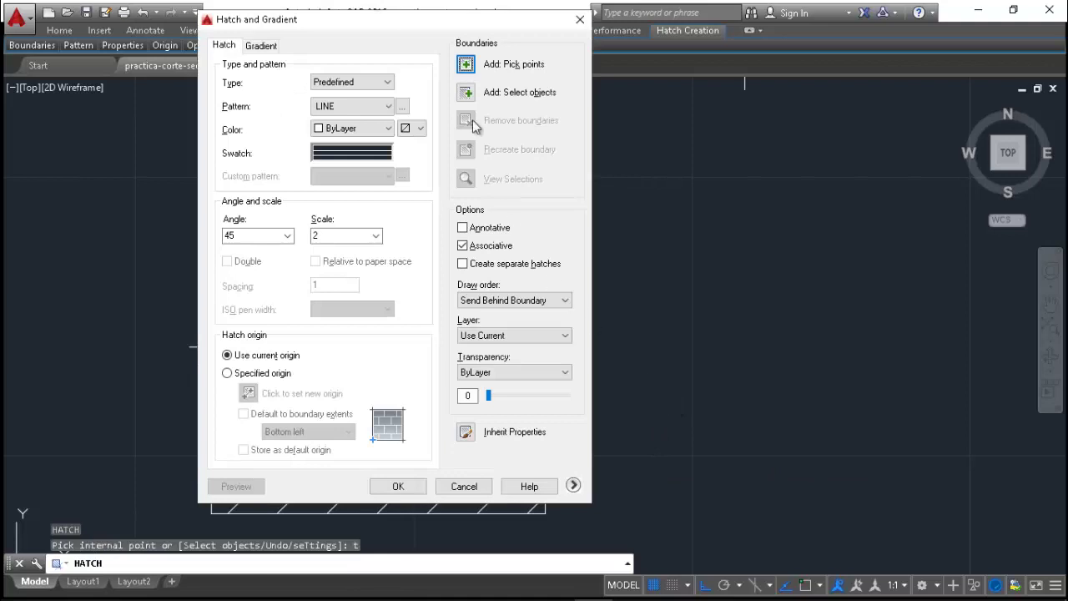
{"action": "left_click_drag", "start_coordinate": [456, 28], "coordinate": [823, 64]}
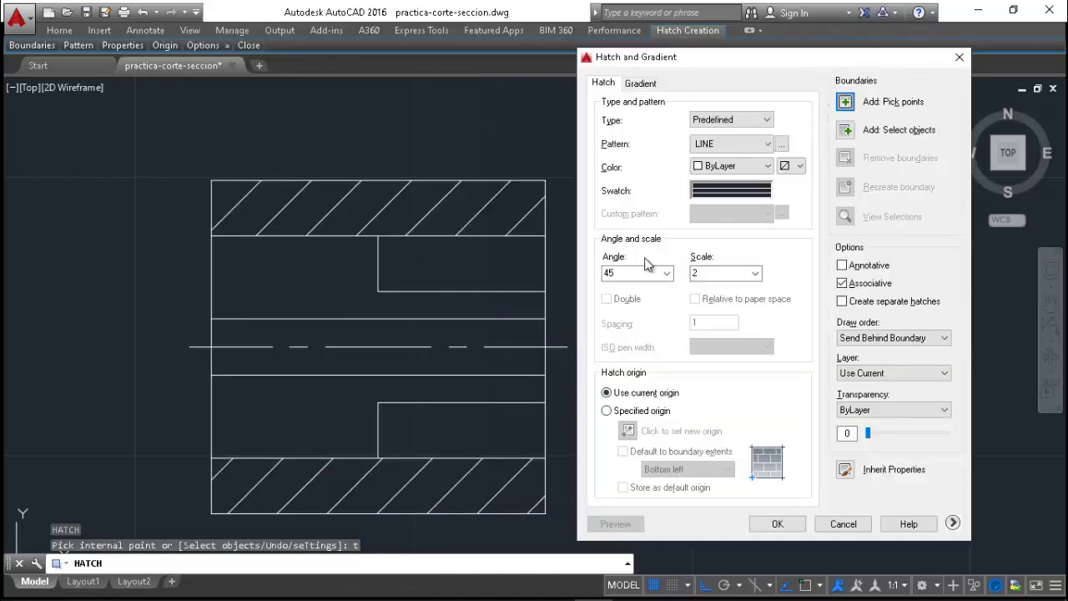
{"action": "left_click", "coordinate": [615, 276]}
{"action": "double_click", "coordinate": [617, 272]}
{"action": "type", "text": "13"}
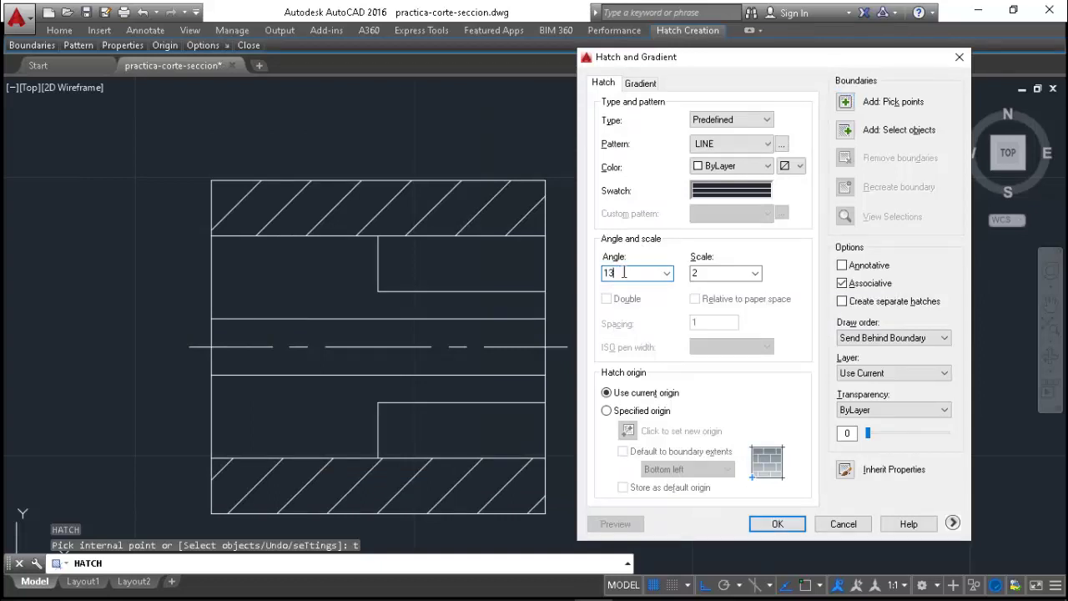
{"action": "type", "text": "5"}
{"action": "left_click", "coordinate": [776, 524]}
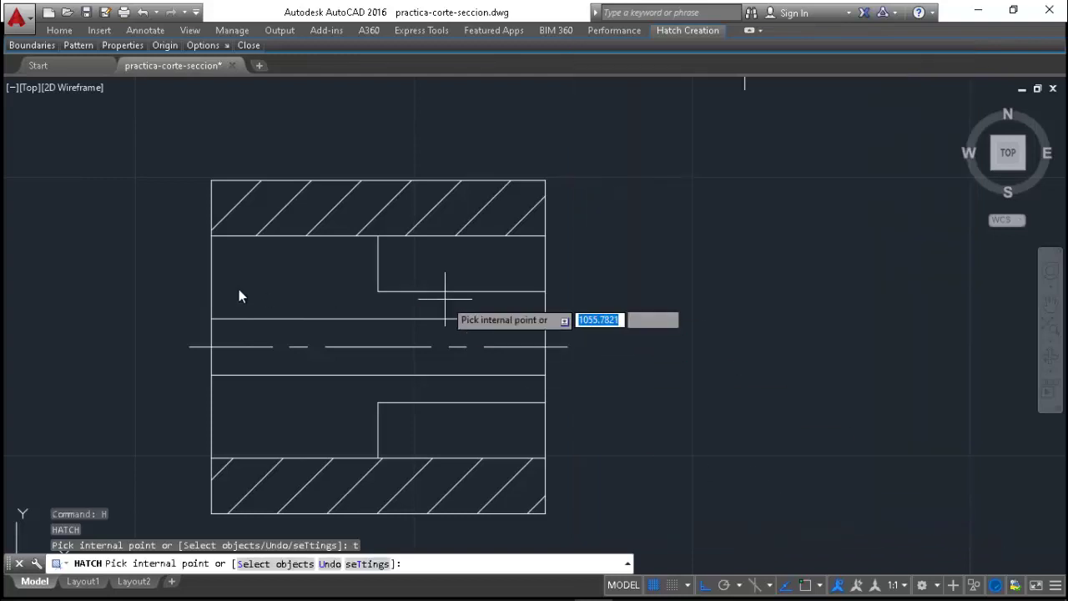
- Hatch the upper and lower stepped regions of the section at 135°
{"action": "left_click", "coordinate": [305, 271]}
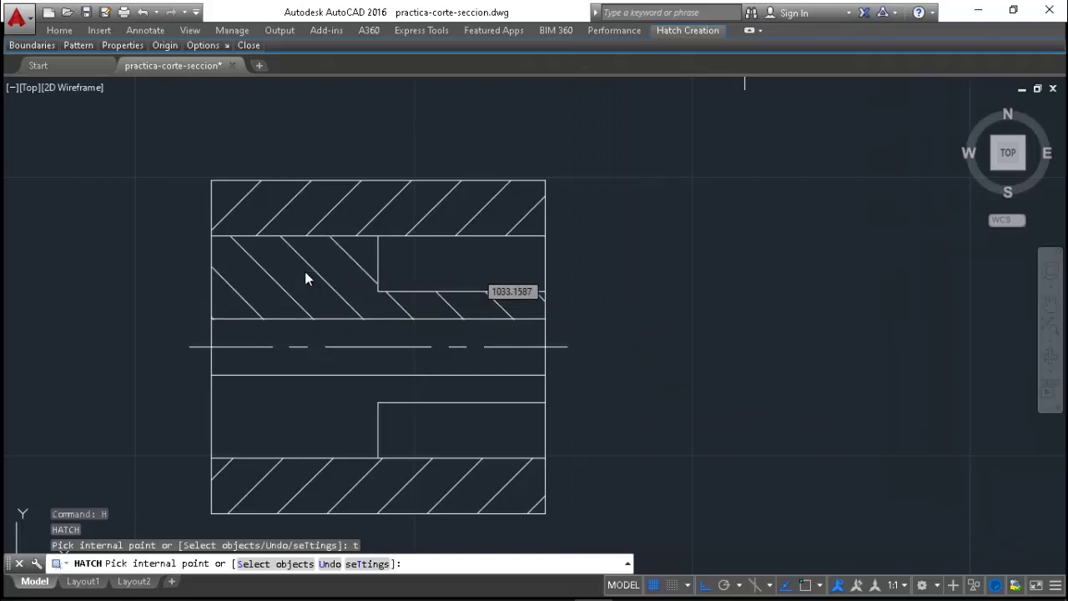
{"action": "left_click", "coordinate": [319, 407]}
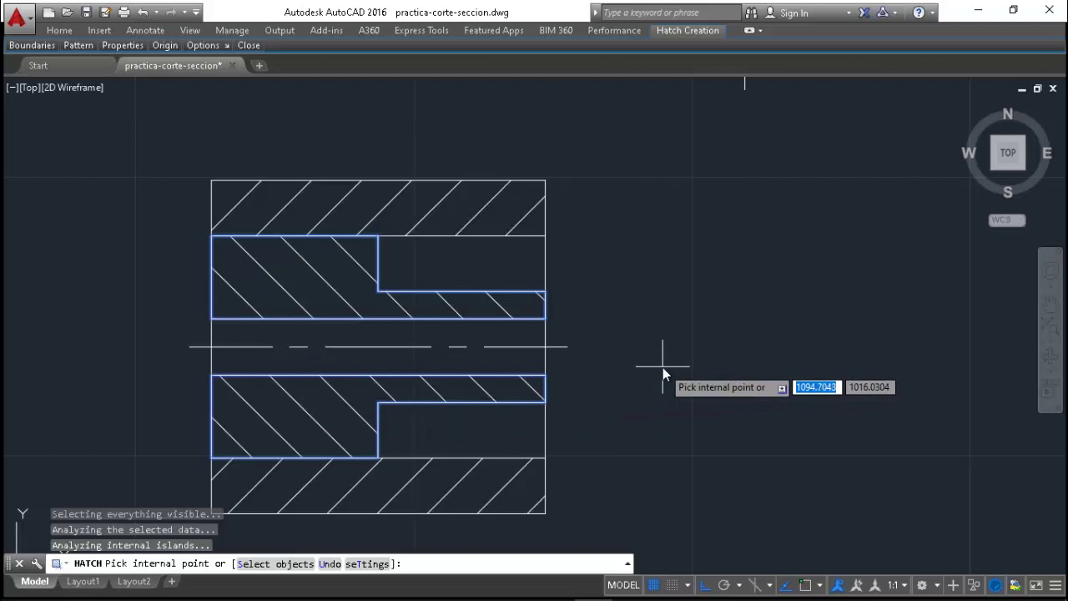
{"action": "key", "text": "Return"}
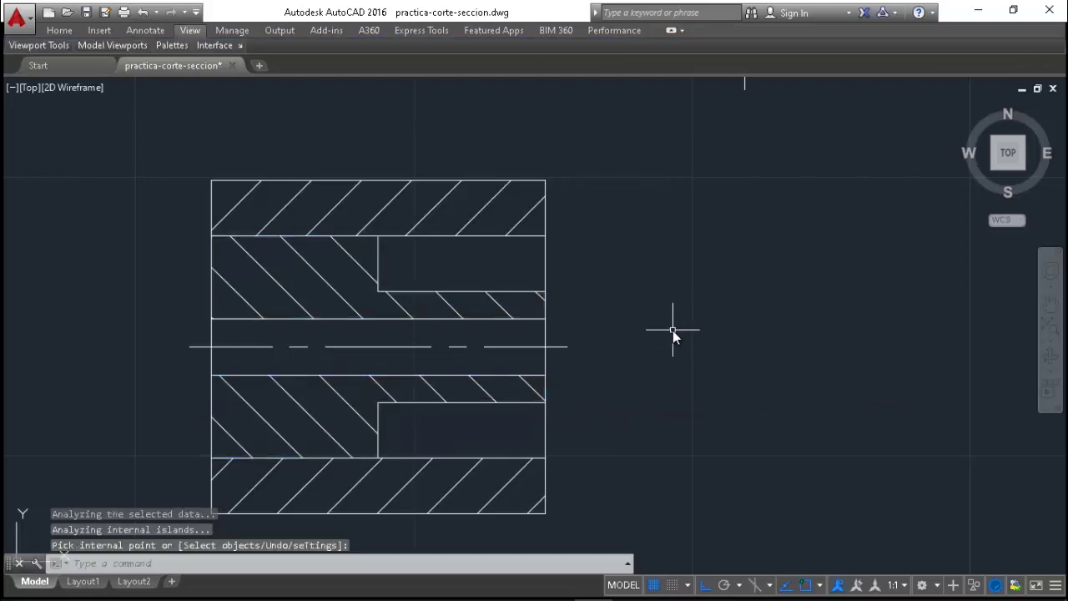
- Set the hatch to angle 45, scale 1 and pick the upper-right and lower-right small rectangles
{"action": "key", "text": "Return"}
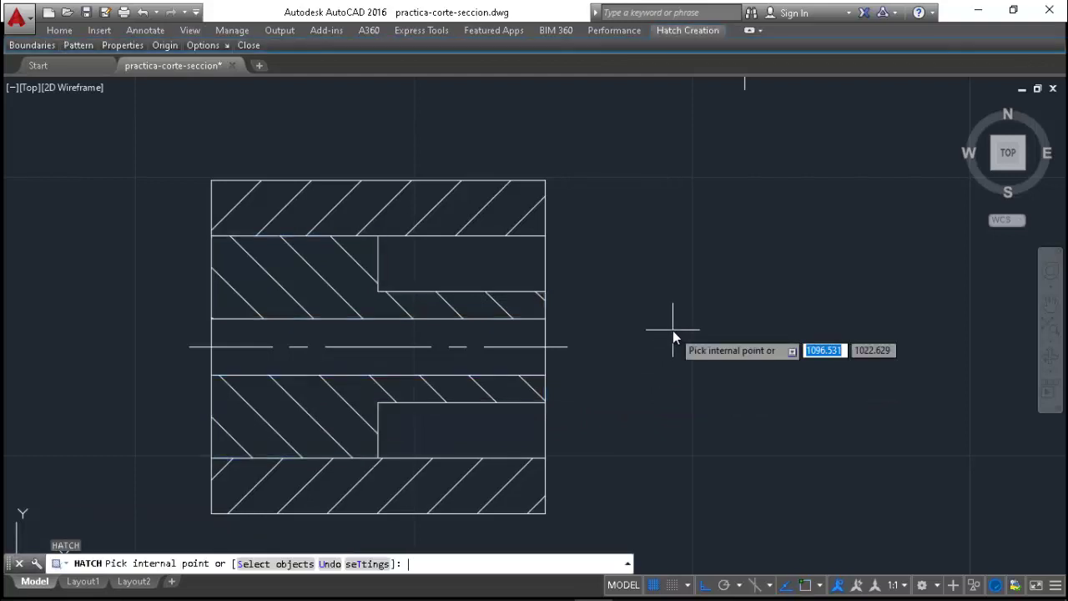
{"action": "type", "text": "t"}
{"action": "key", "text": "Return"}
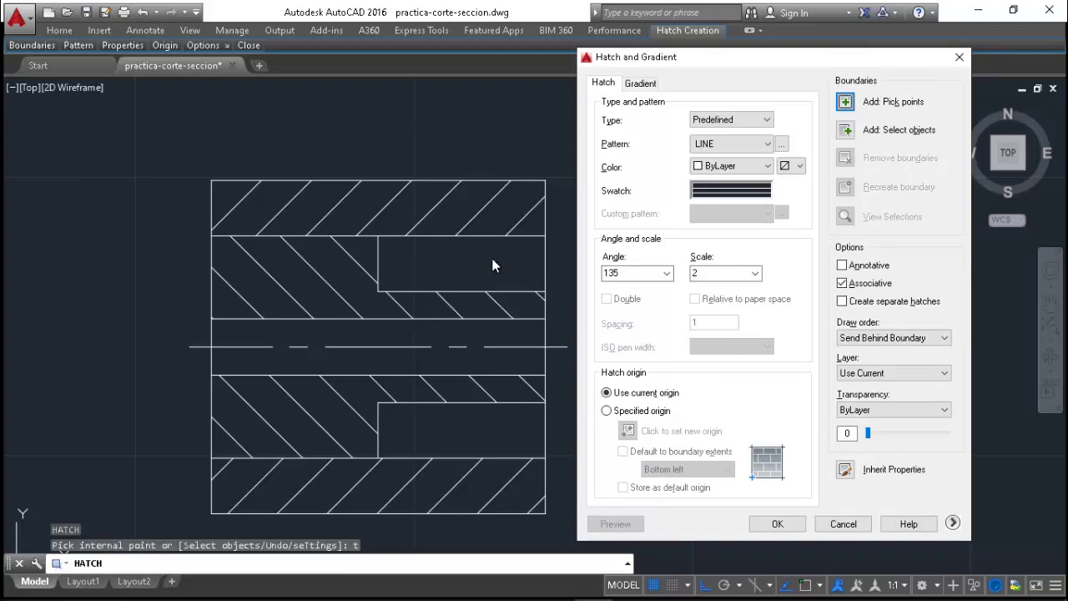
{"action": "double_click", "coordinate": [620, 273]}
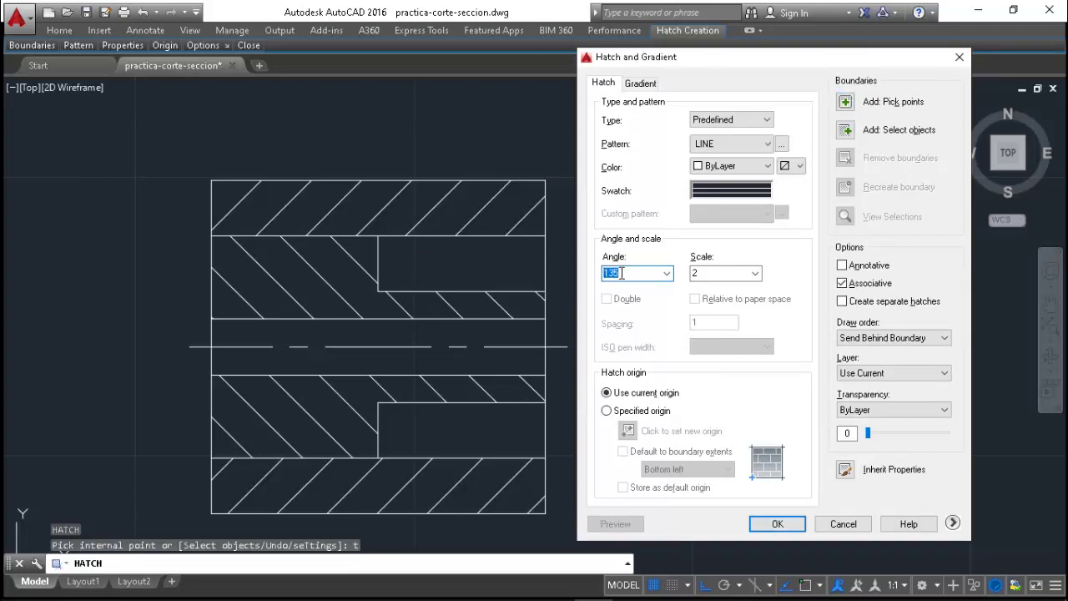
{"action": "type", "text": "45"}
{"action": "double_click", "coordinate": [708, 274]}
{"action": "type", "text": "1"}
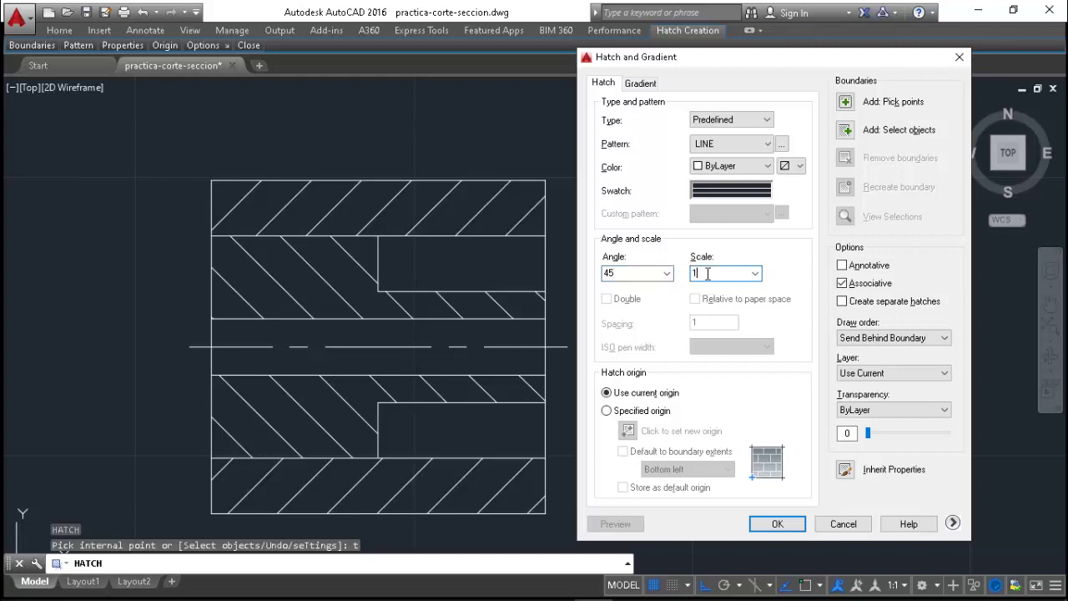
{"action": "left_click", "coordinate": [778, 524]}
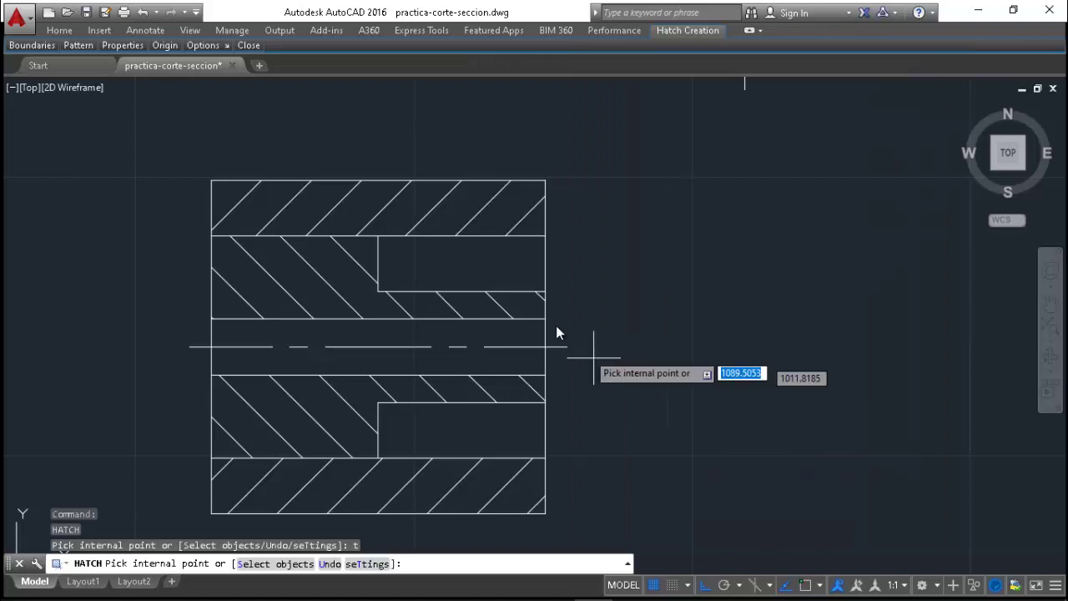
{"action": "left_click", "coordinate": [505, 275]}
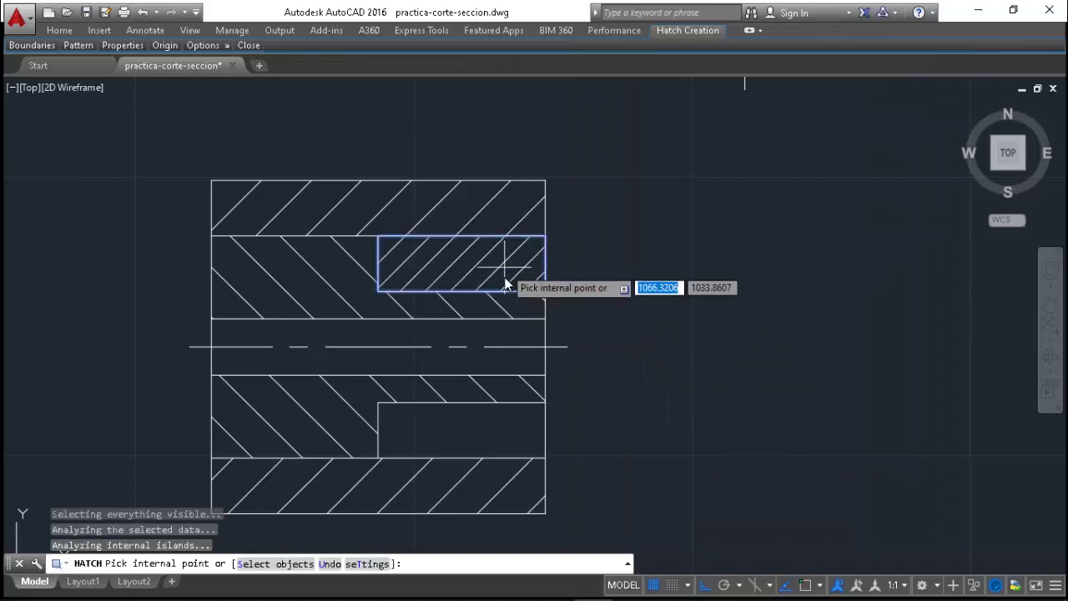
{"action": "left_click", "coordinate": [499, 427]}
- End the HATCH command to commit the scale-1 hatches in both small rectangles
{"action": "key", "text": "Return"}
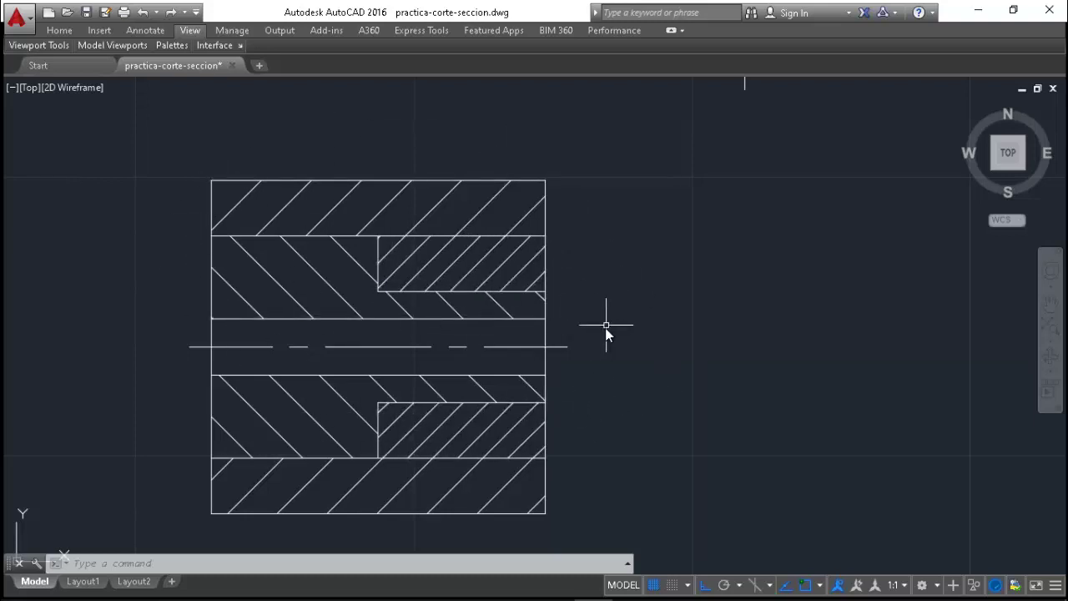
- Zoom and pan to frame the plan view and the hatched section view closely
{"action": "scroll", "coordinate": [580, 370], "scroll_direction": "down", "scroll_amount": 2}
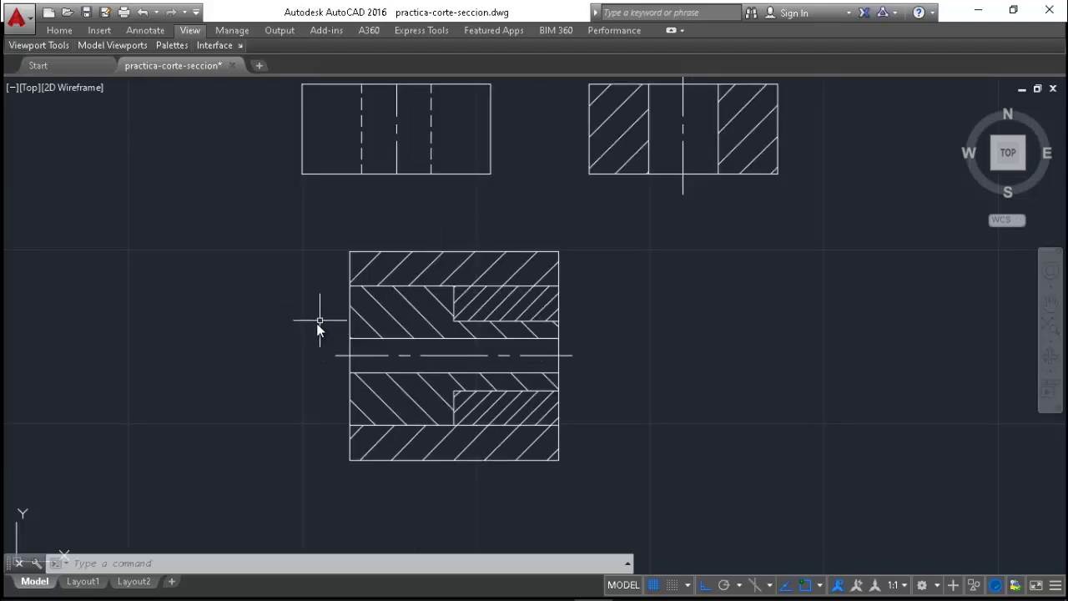
{"action": "scroll", "coordinate": [300, 384], "scroll_direction": "down", "scroll_amount": 2}
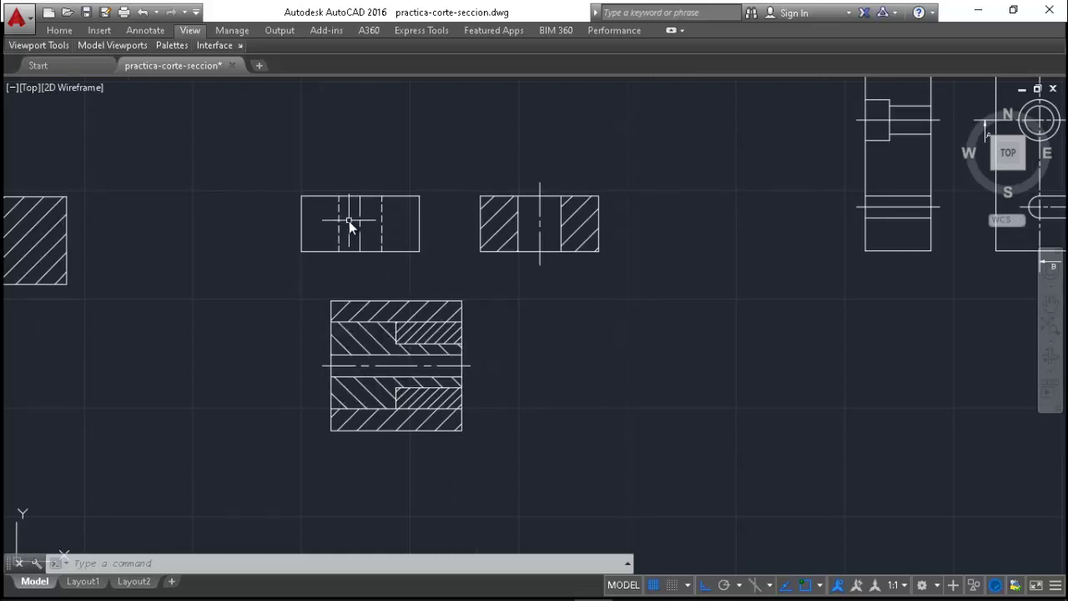
{"action": "scroll", "coordinate": [353, 220], "scroll_direction": "up", "scroll_amount": 2}
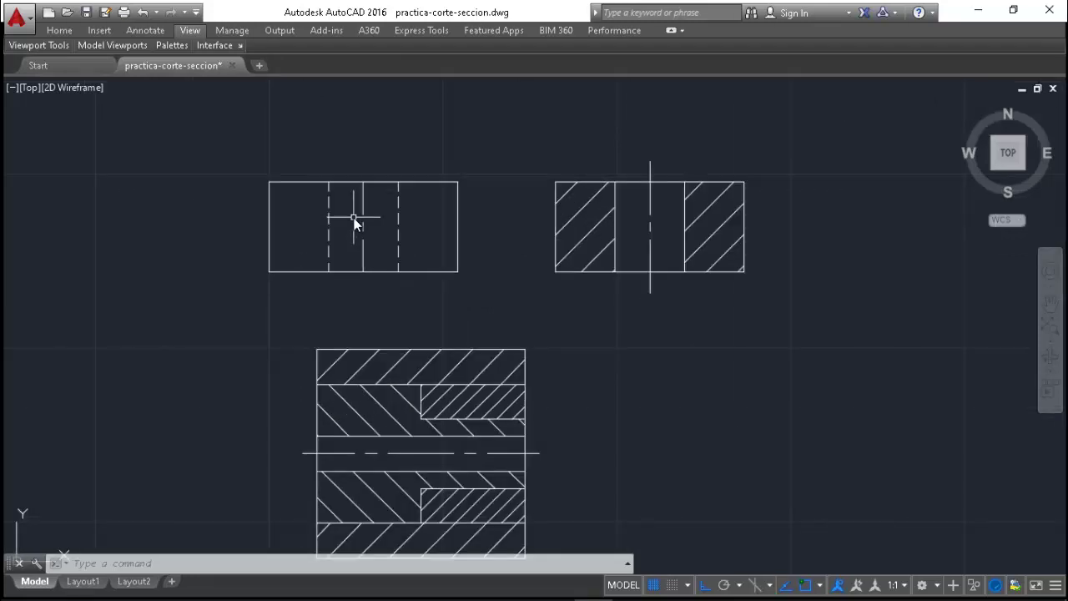
{"action": "scroll", "coordinate": [354, 221], "scroll_direction": "up", "scroll_amount": 2}
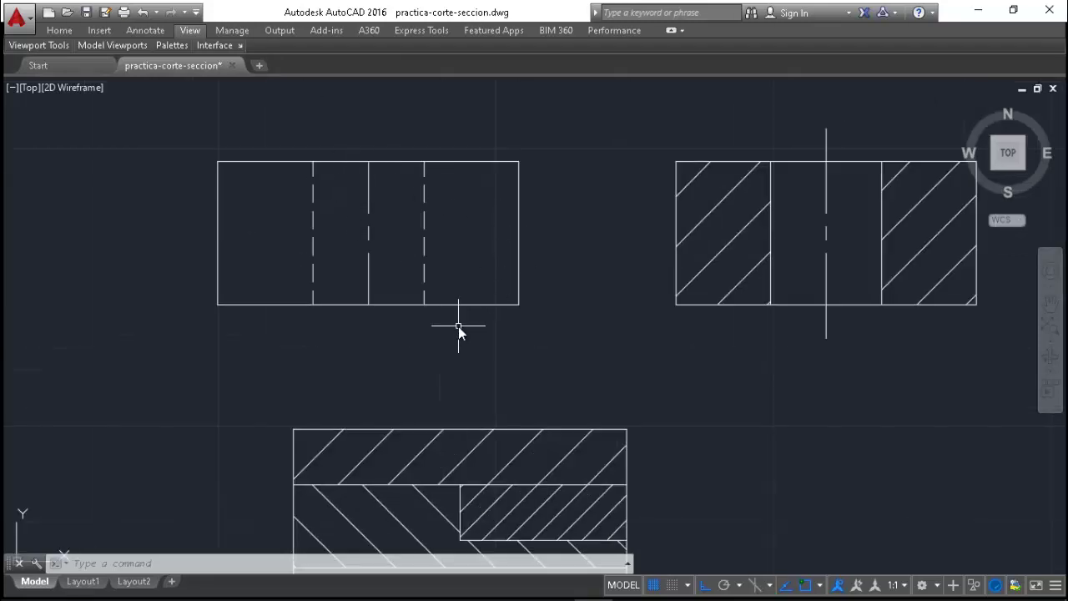
{"action": "type", "text": "p"}
{"action": "key", "text": "Return"}
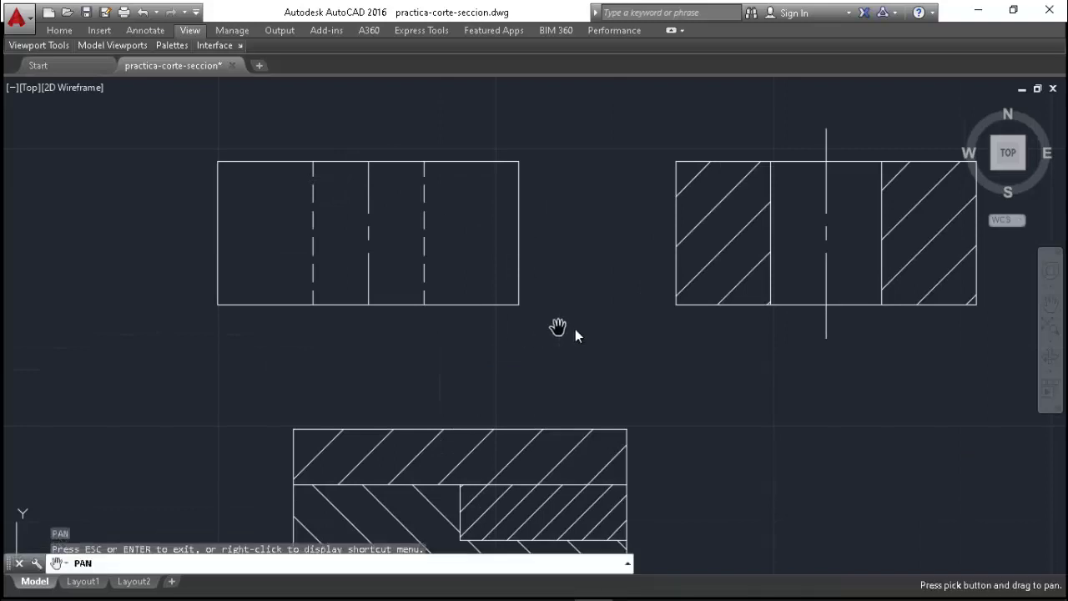
{"action": "left_click_drag", "start_coordinate": [567, 339], "coordinate": [479, 376]}
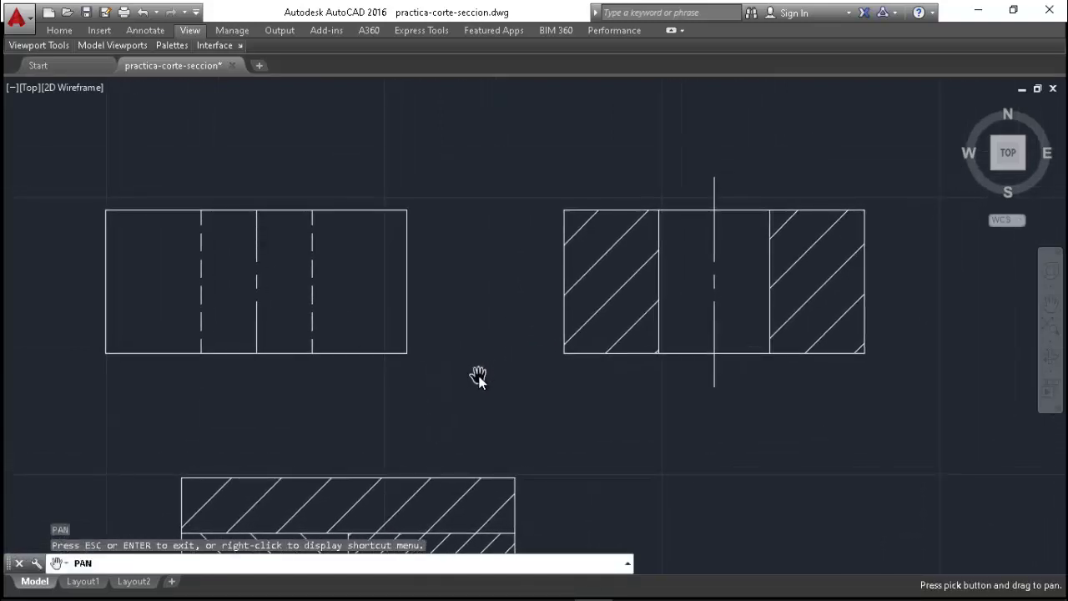
{"action": "key", "text": "Escape"}
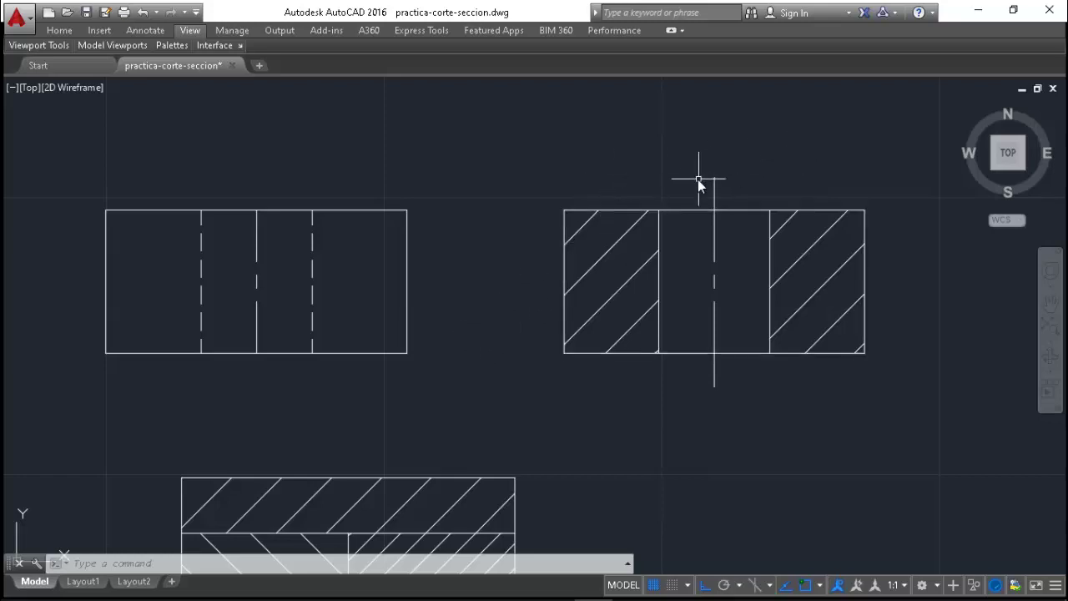
- Write 'Corte A - A' as 3.5-high multiline text in a box above the hatched section view
{"action": "type", "text": "M"}
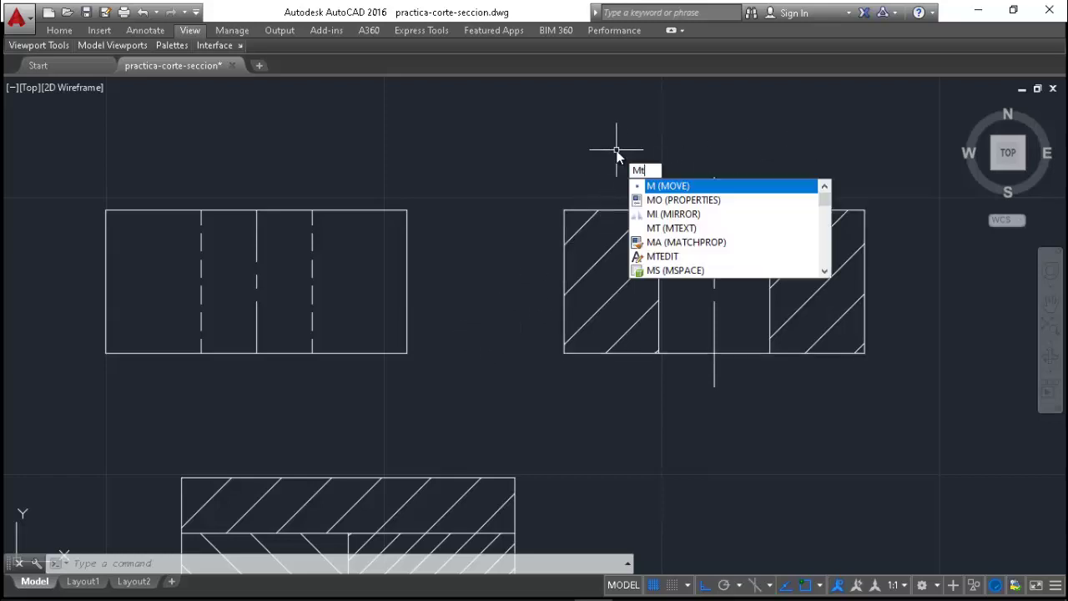
{"action": "type", "text": "T"}
{"action": "key", "text": "Return"}
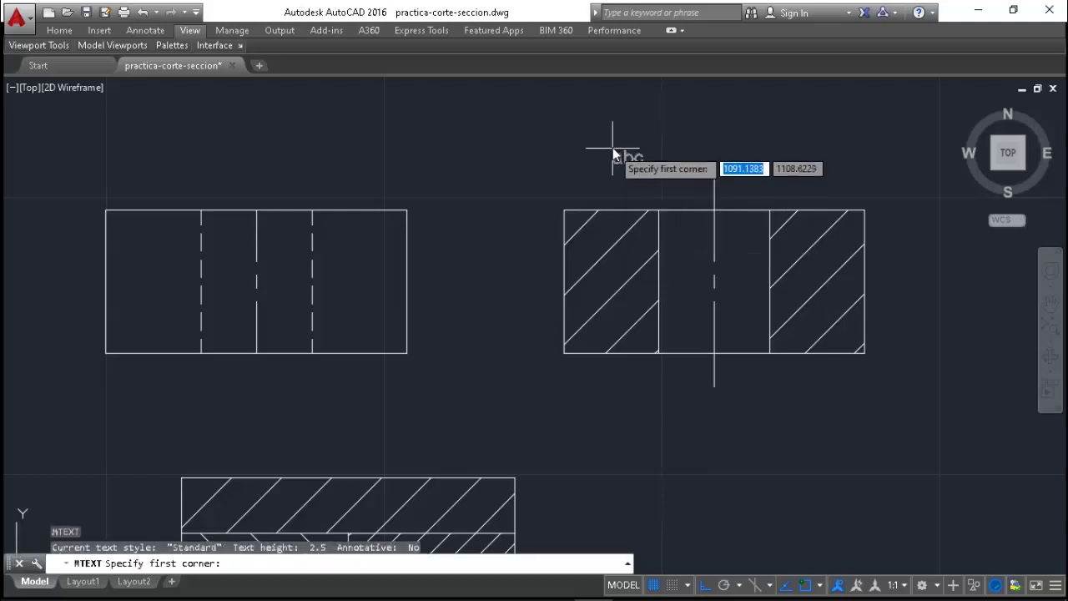
{"action": "left_click", "coordinate": [628, 131]}
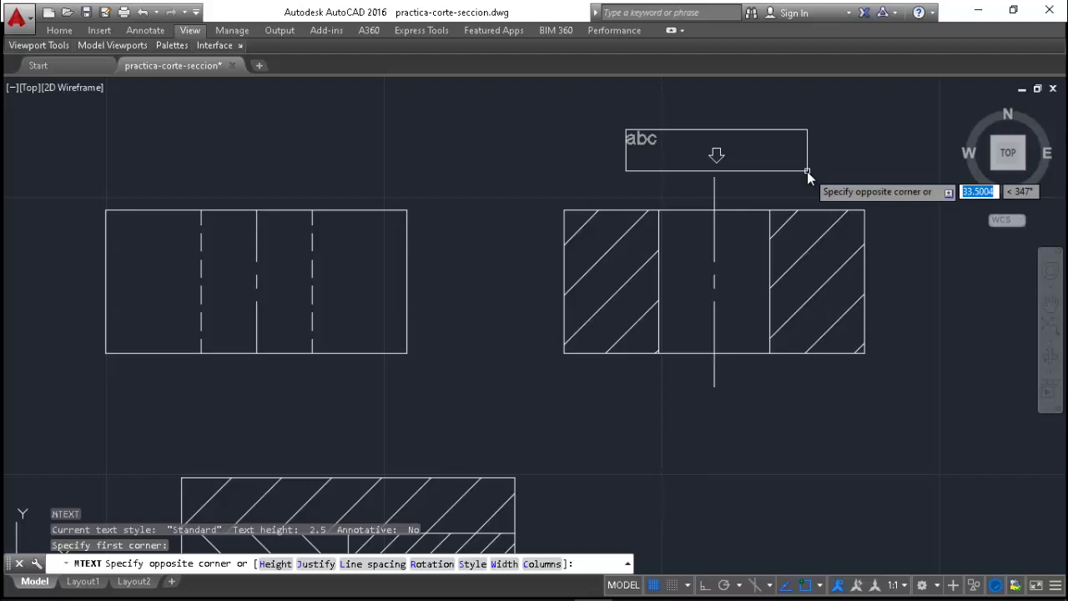
{"action": "type", "text": "h"}
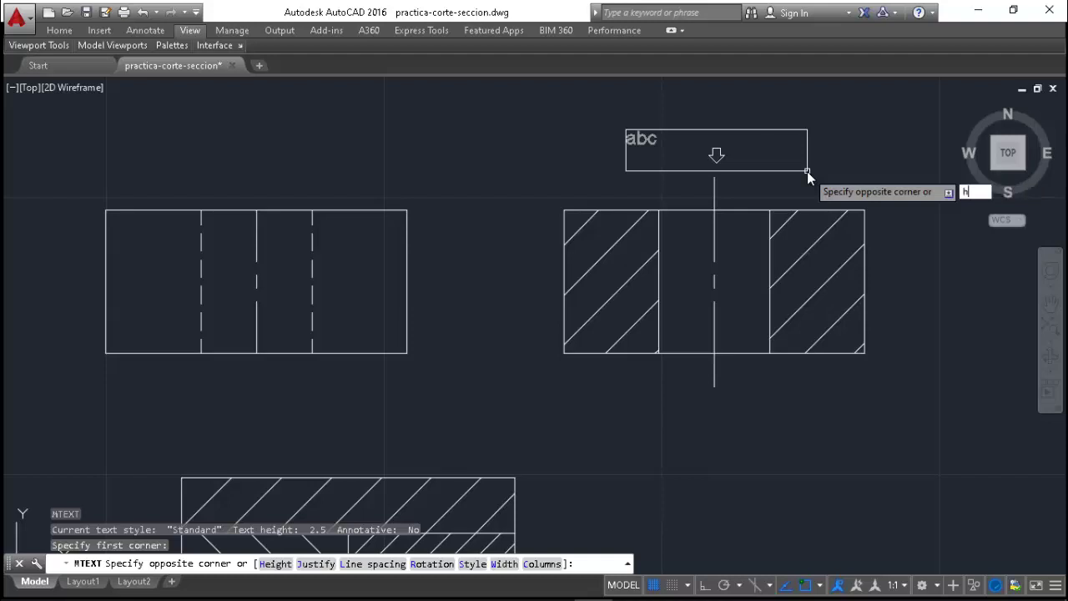
{"action": "key", "text": "Return"}
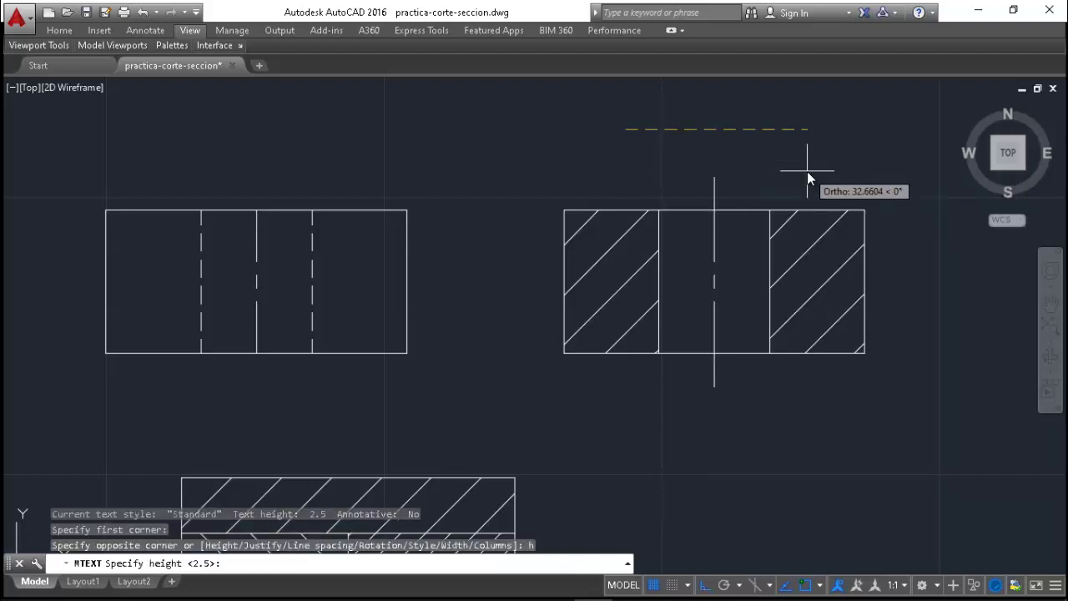
{"action": "type", "text": "3."}
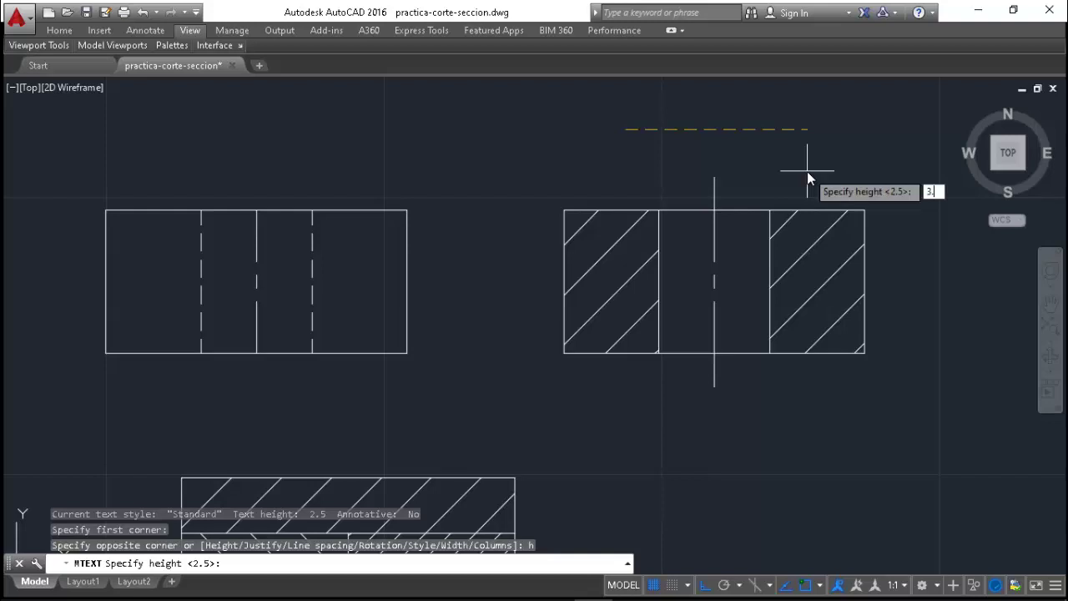
{"action": "type", "text": "5"}
{"action": "key", "text": "Return"}
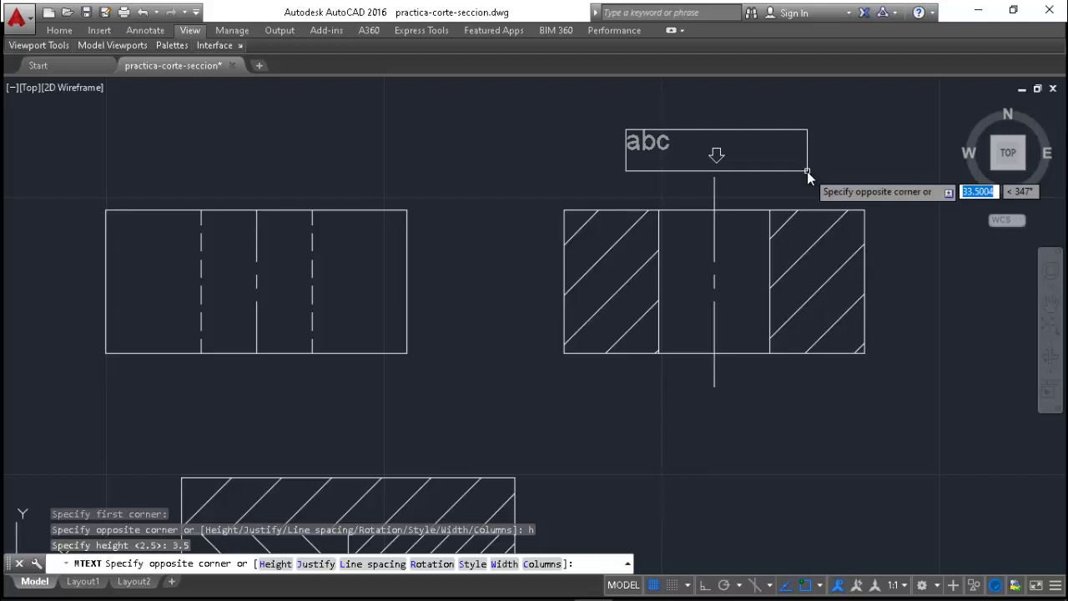
{"action": "type", "text": "C"}
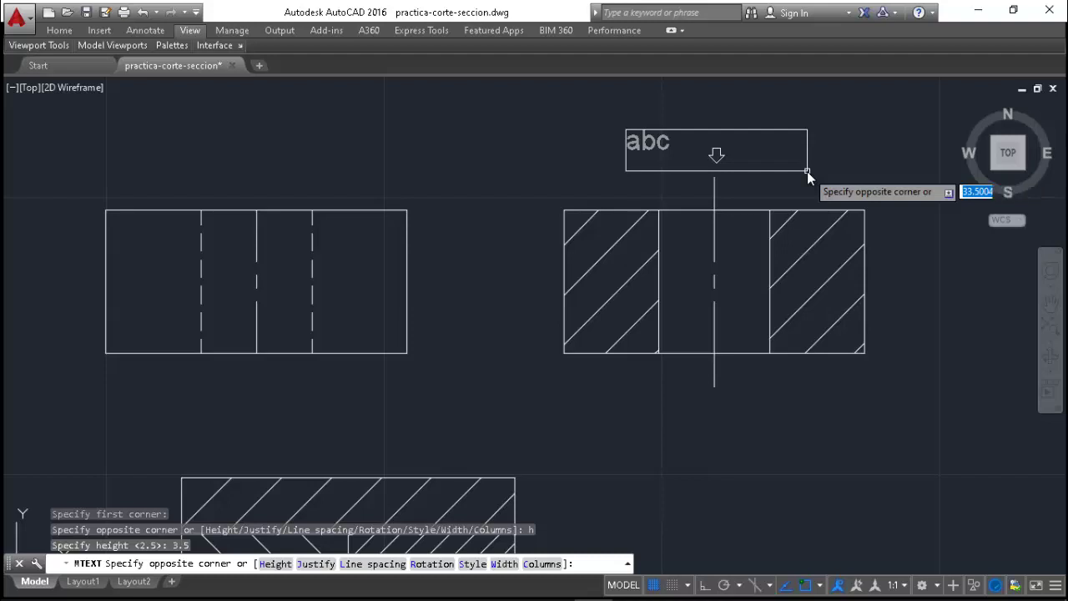
{"action": "type", "text": "or"}
{"action": "type", "text": "te"}
{"action": "key", "text": "BackSpace"}
{"action": "key", "text": "BackSpace"}
{"action": "key", "text": "BackSpace"}
{"action": "key", "text": "BackSpace"}
{"action": "key", "text": "BackSpace"}
{"action": "left_click", "coordinate": [839, 162]}
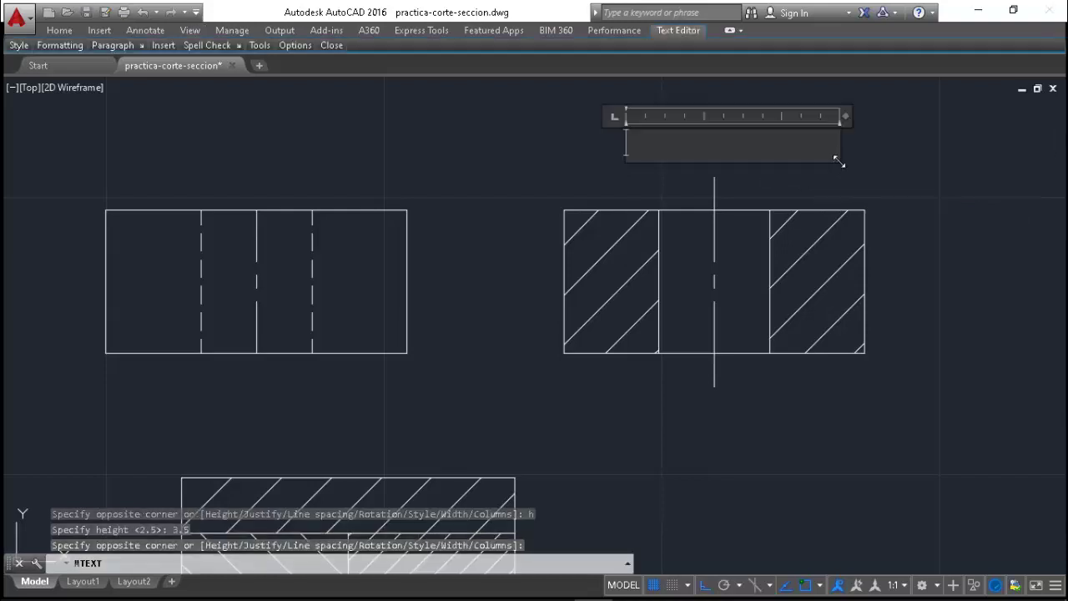
{"action": "type", "text": "Co"}
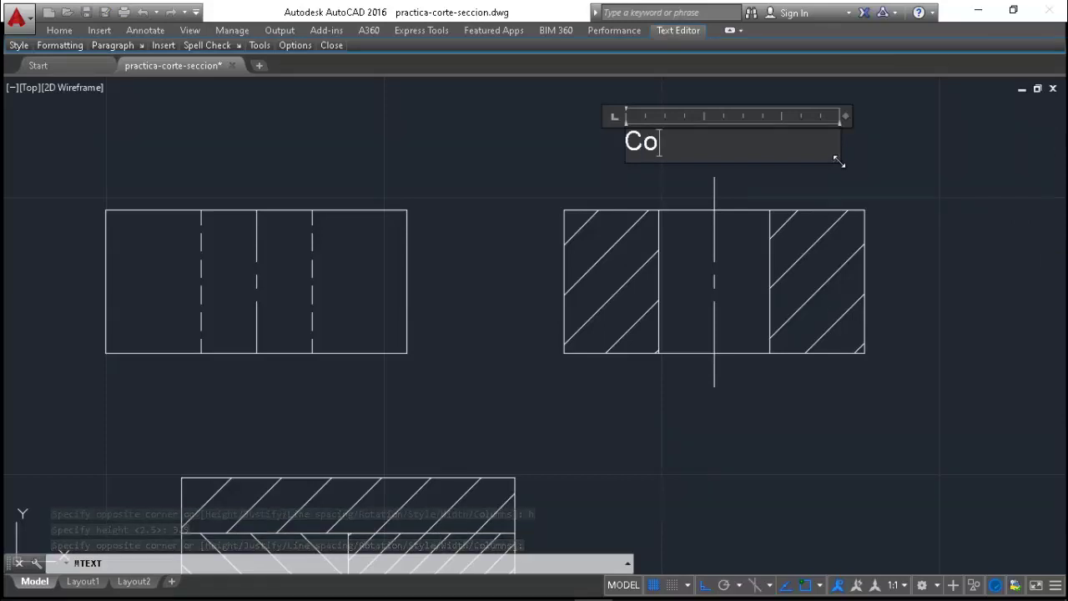
{"action": "type", "text": "rte"}
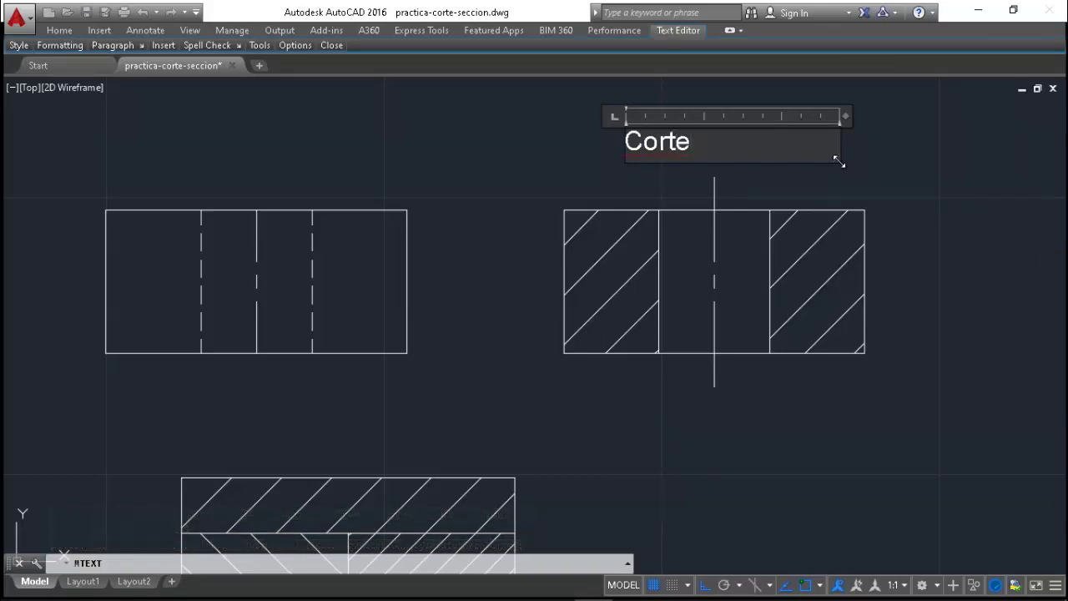
{"action": "type", "text": " A"}
{"action": "type", "text": " - "}
{"action": "type", "text": "A"}
{"action": "left_click", "coordinate": [919, 172]}
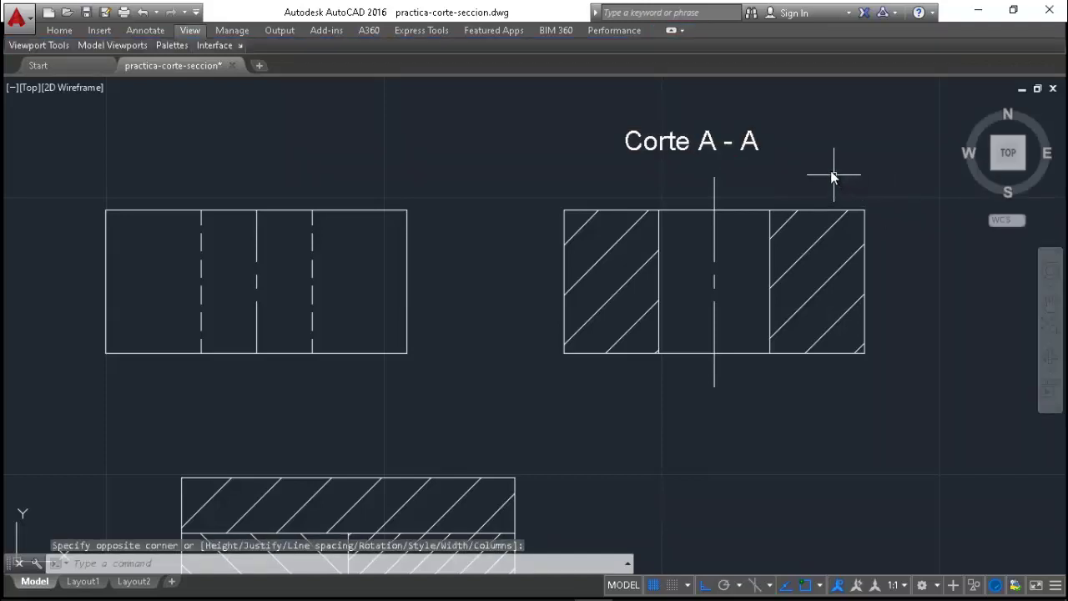
- Move the 'Corte A - A' title slightly right so it is centred over the section
{"action": "type", "text": "m"}
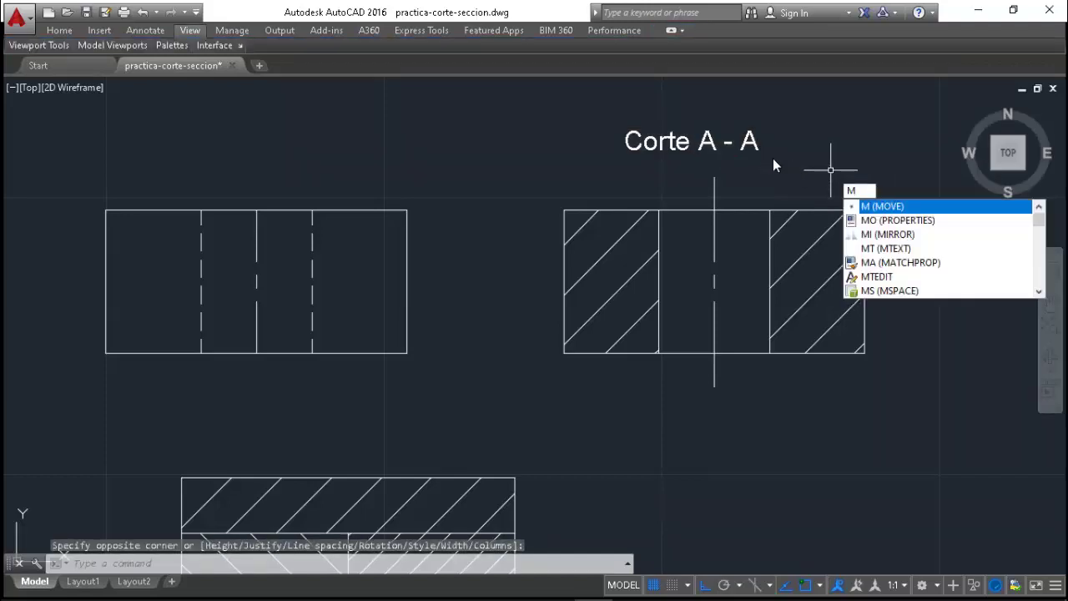
{"action": "key", "text": "Return"}
{"action": "left_click", "coordinate": [757, 151]}
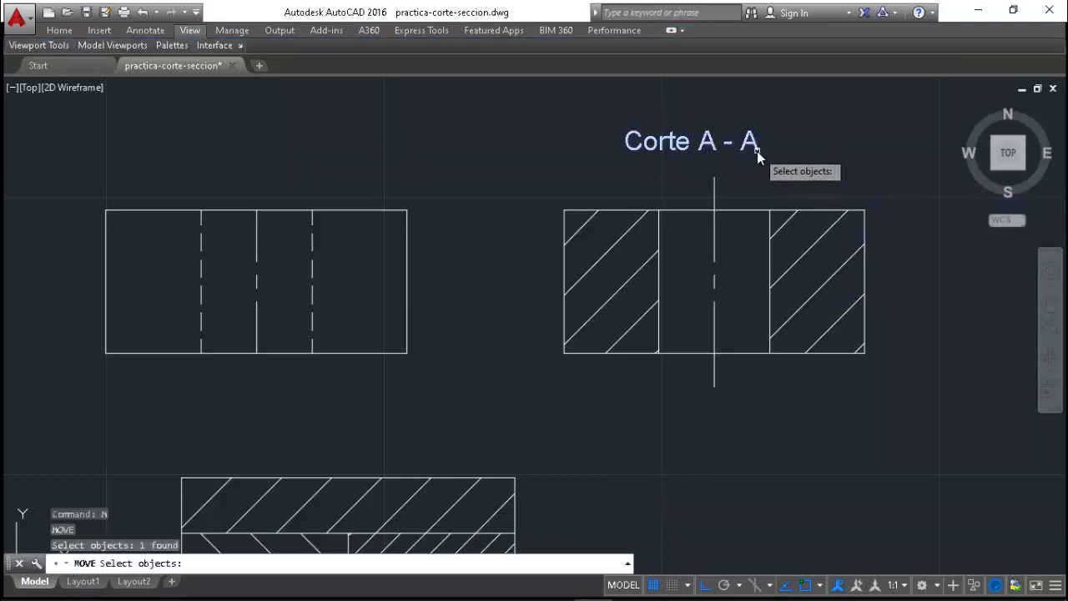
{"action": "key", "text": "Return"}
{"action": "left_click", "coordinate": [716, 143]}
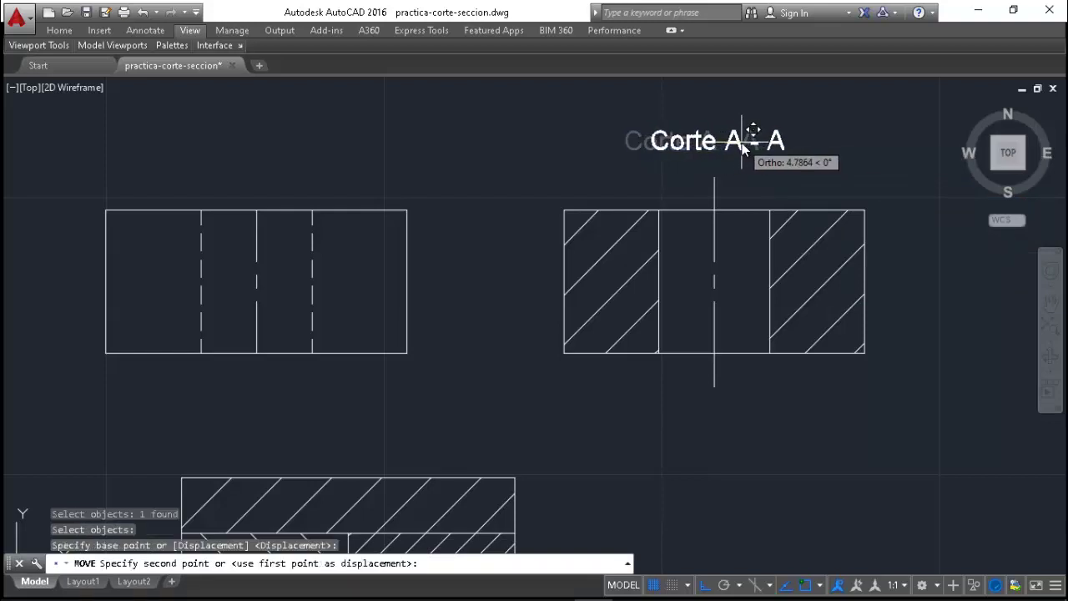
{"action": "left_click", "coordinate": [742, 143]}
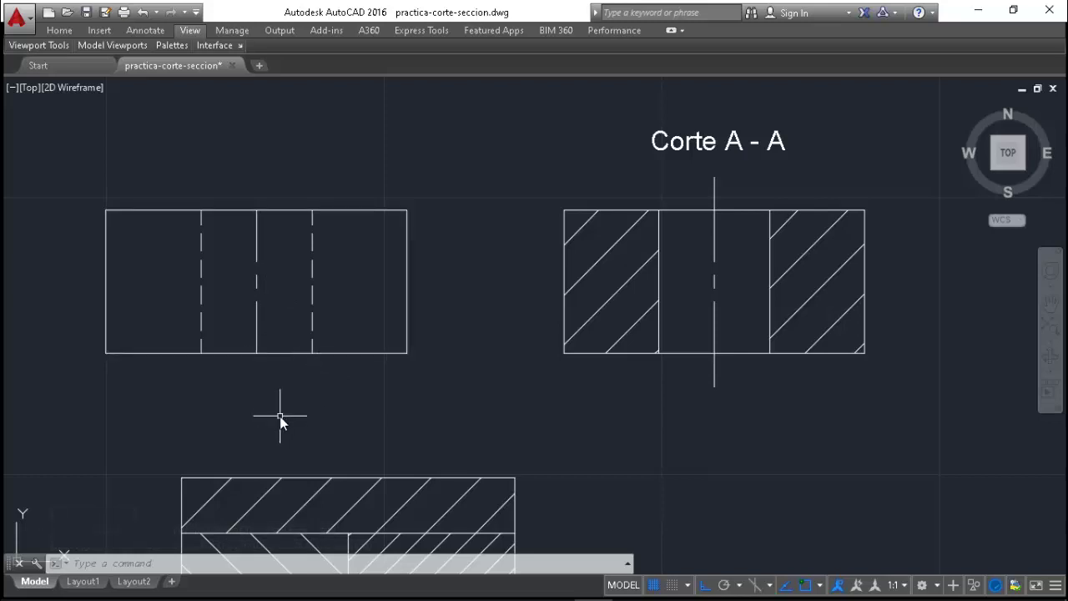
- Draw 10-unit lines from the plan's bottom-edge midpoint downward and top-edge midpoint upward
{"action": "type", "text": "l"}
{"action": "key", "text": "Return"}
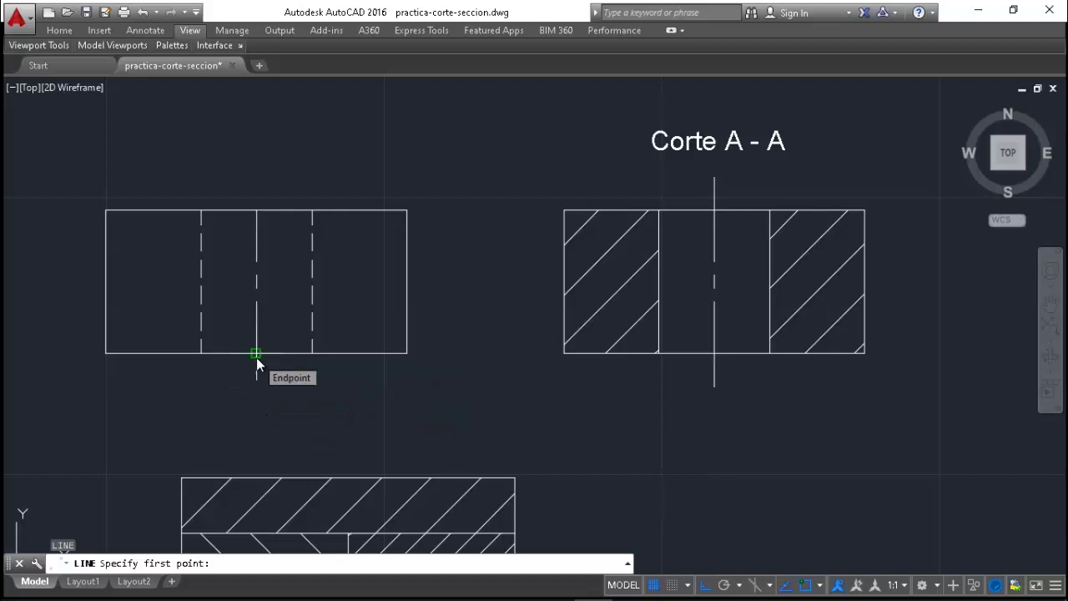
{"action": "left_click", "coordinate": [257, 359]}
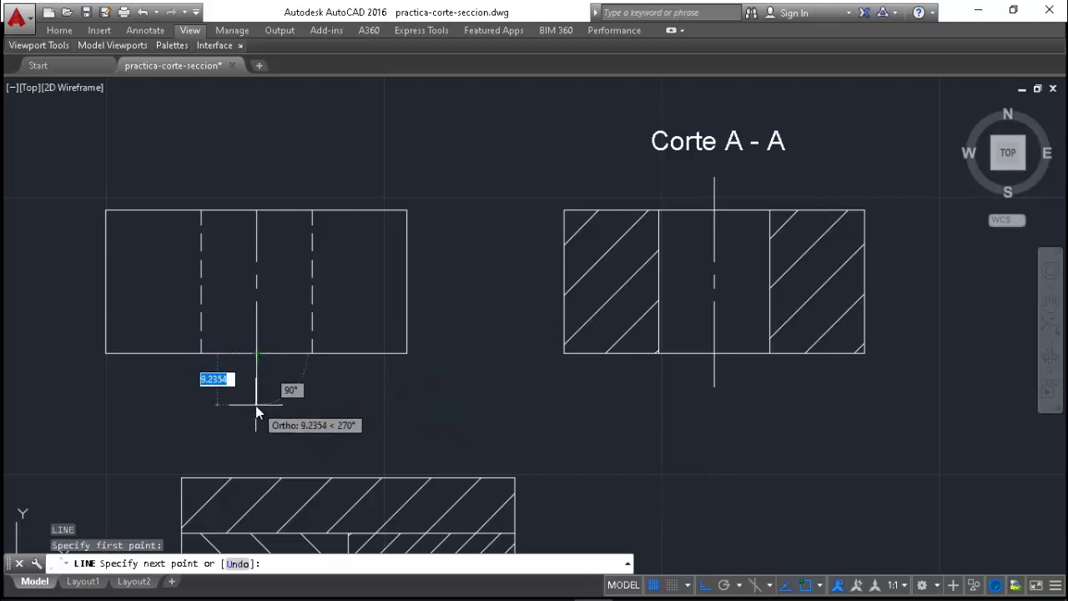
{"action": "type", "text": "10"}
{"action": "key", "text": "Return"}
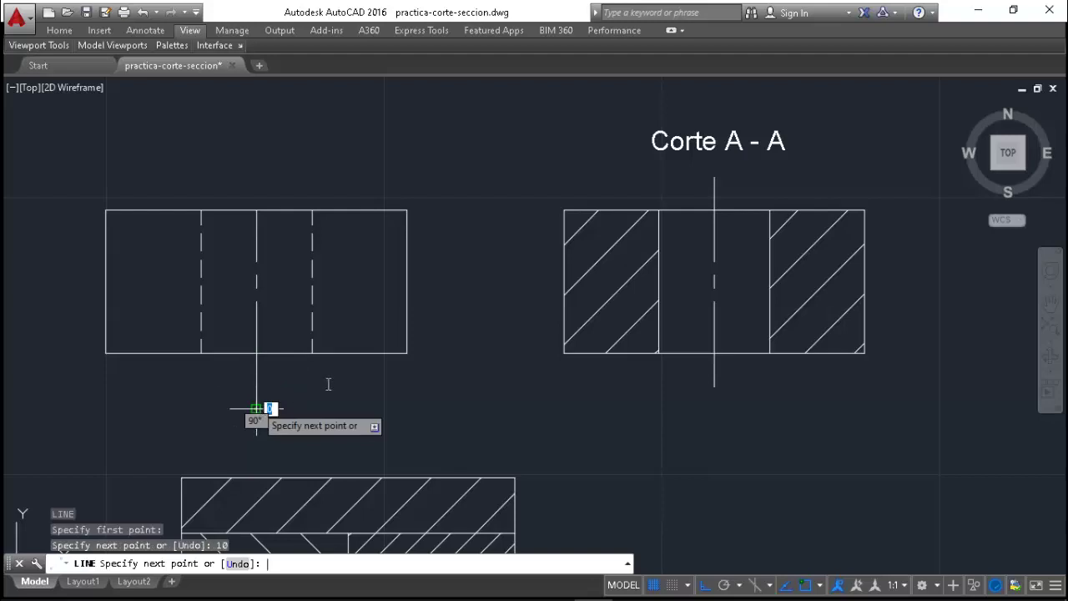
{"action": "key", "text": "Return"}
{"action": "key", "text": "Return"}
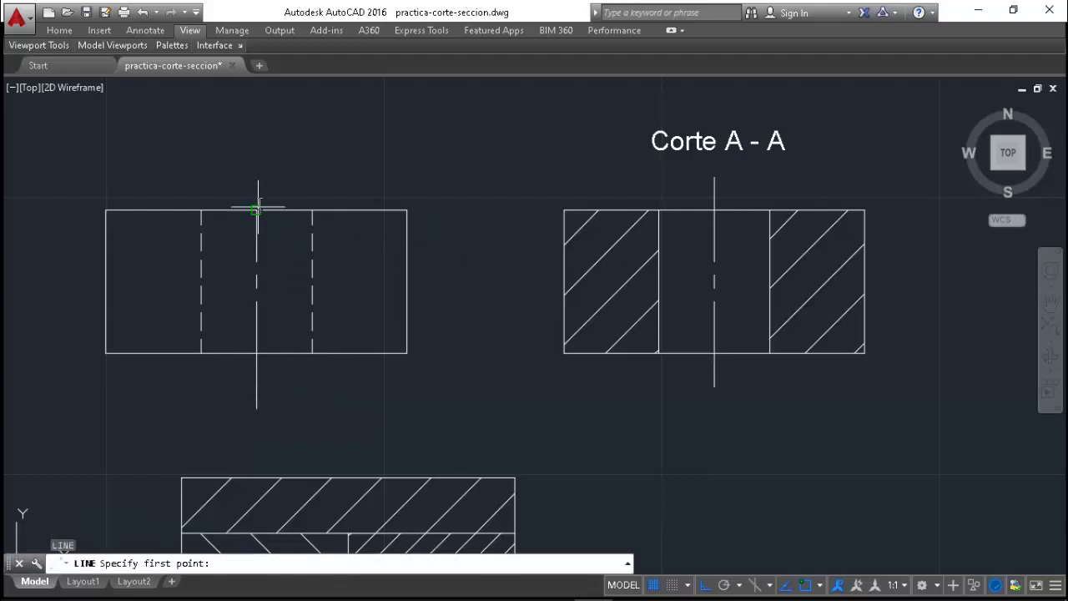
{"action": "left_click", "coordinate": [257, 210]}
{"action": "type", "text": "10"}
{"action": "key", "text": "Return"}
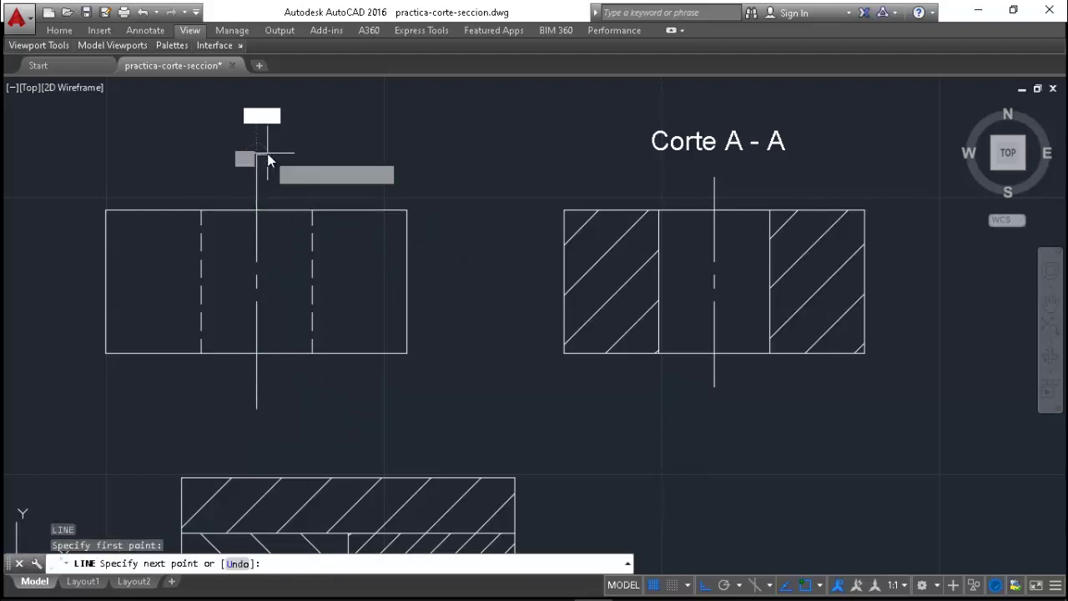
{"action": "key", "text": "Return"}
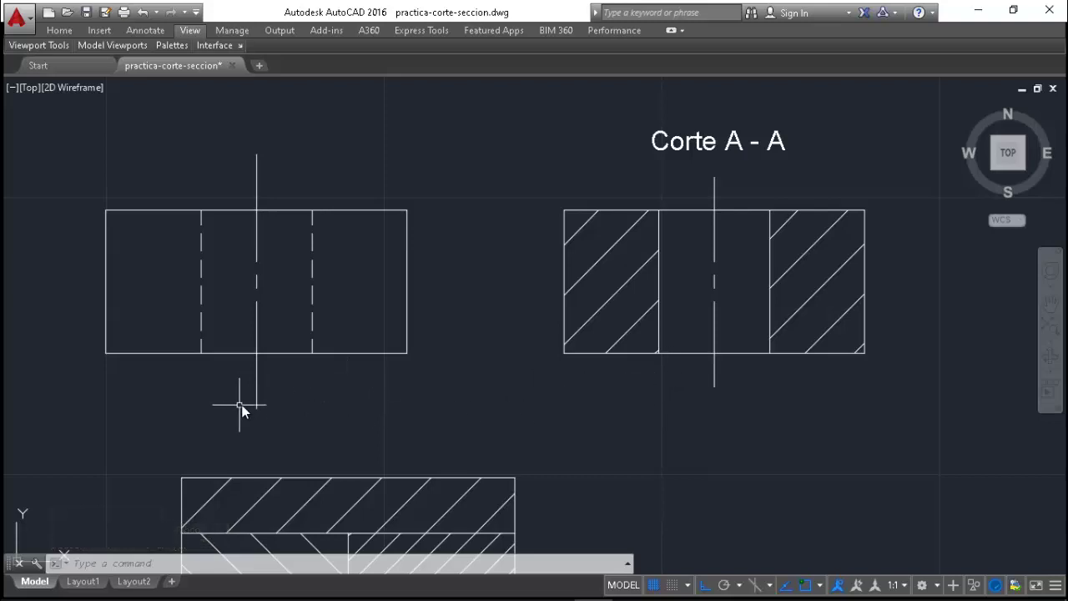
{"action": "type", "text": "L"}
{"action": "type", "text": "E"}
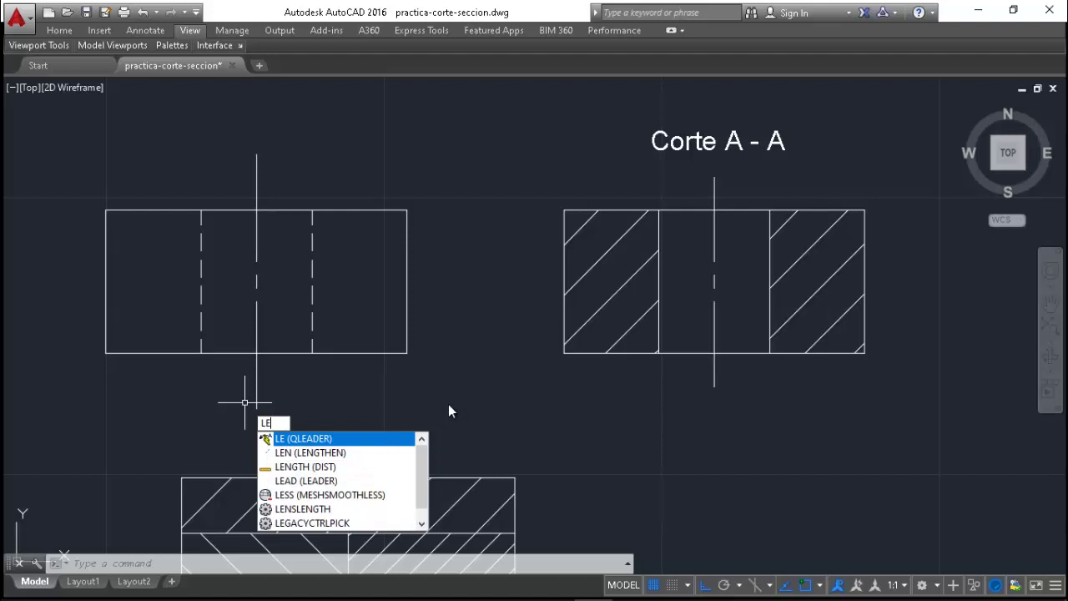
- Set QLEADER options to Straight leader lines, Closed filled arrowhead and 35 maximum points
{"action": "key", "text": "Return"}
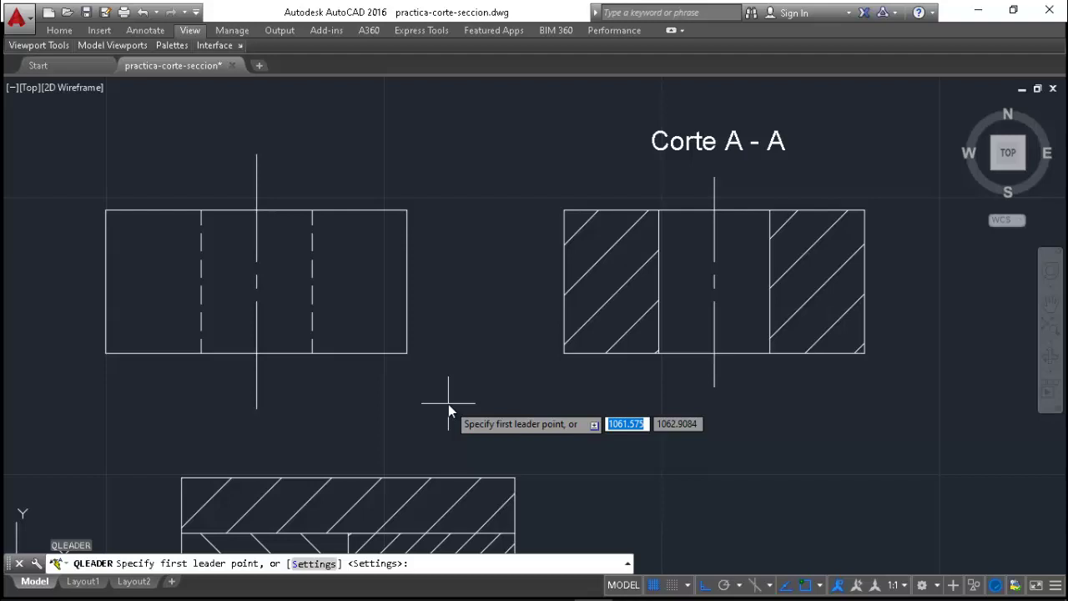
{"action": "type", "text": "s"}
{"action": "key", "text": "Return"}
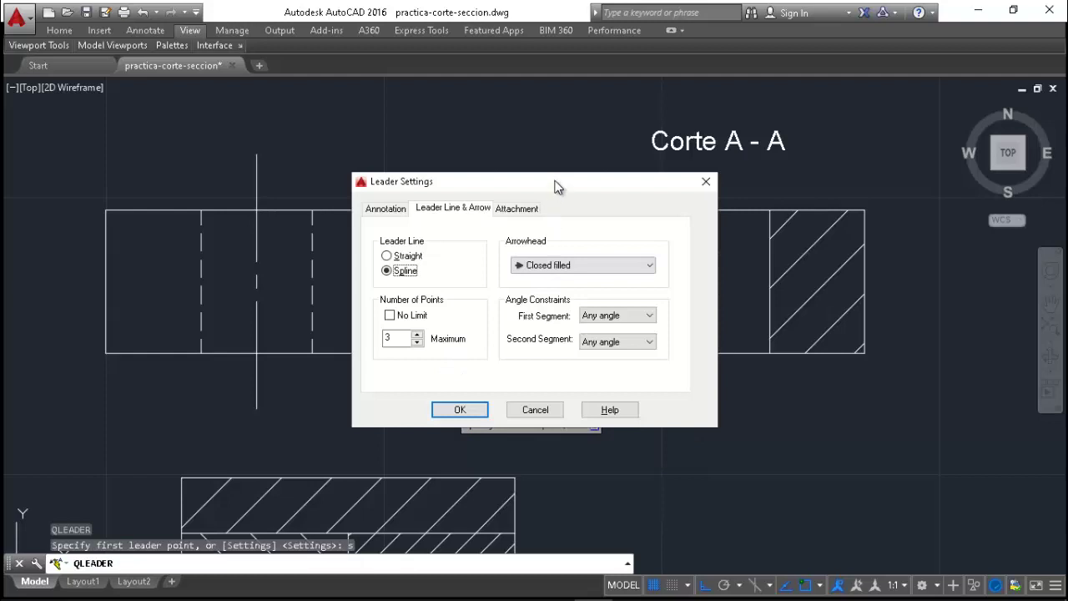
{"action": "left_click_drag", "start_coordinate": [557, 186], "coordinate": [546, 152]}
{"action": "left_click", "coordinate": [393, 222]}
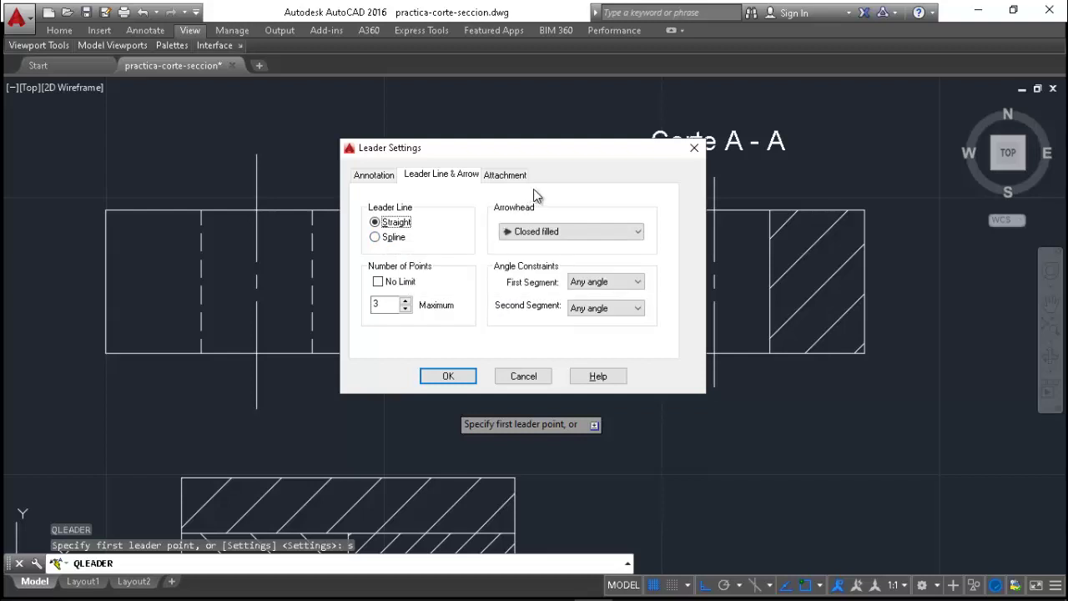
{"action": "left_click", "coordinate": [377, 305]}
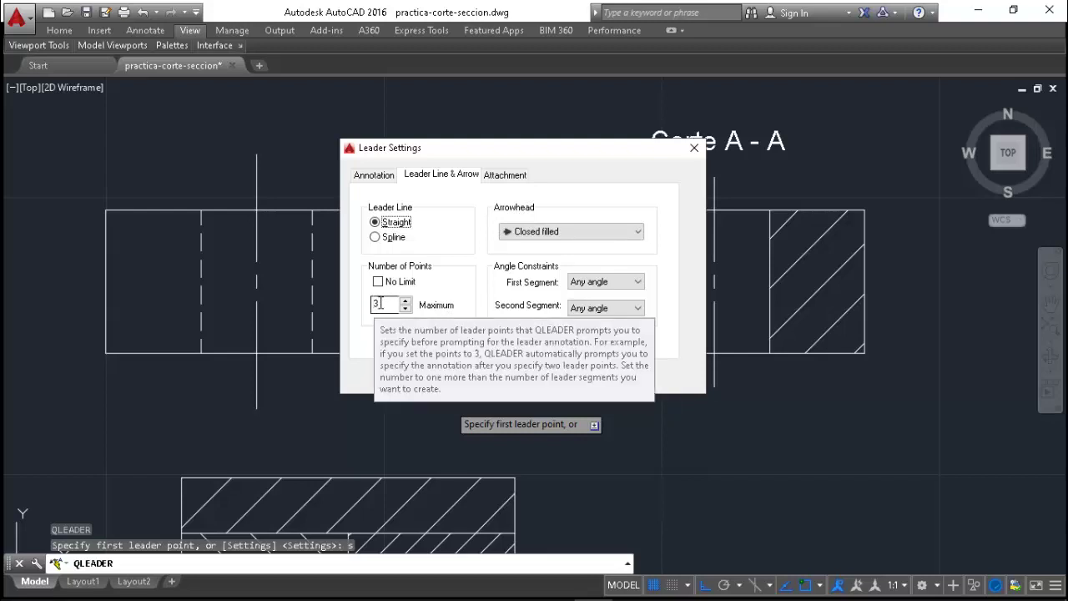
{"action": "left_click", "coordinate": [636, 234]}
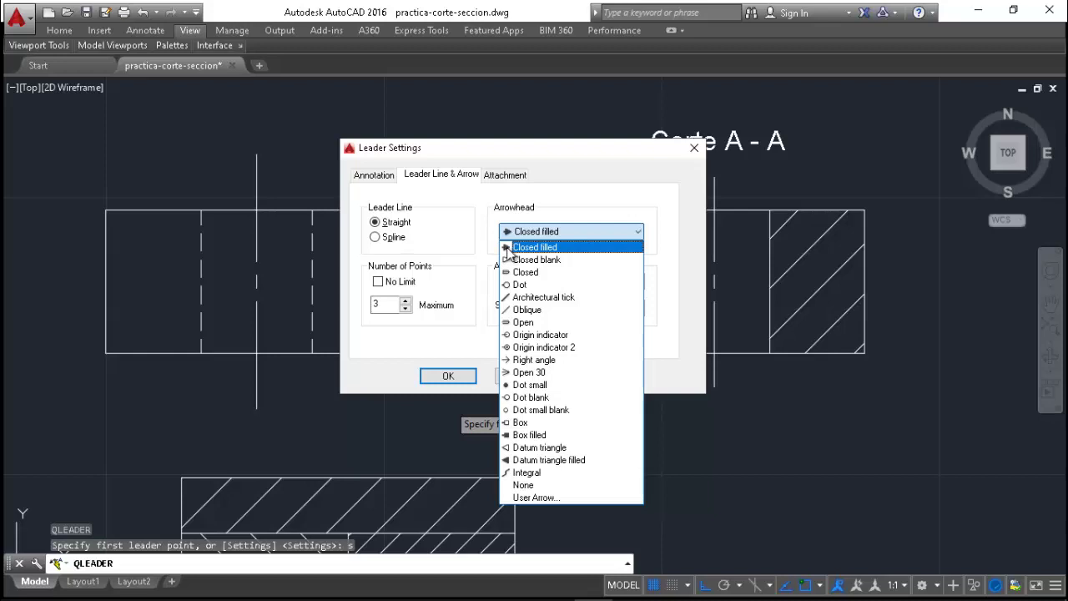
{"action": "left_click", "coordinate": [592, 248]}
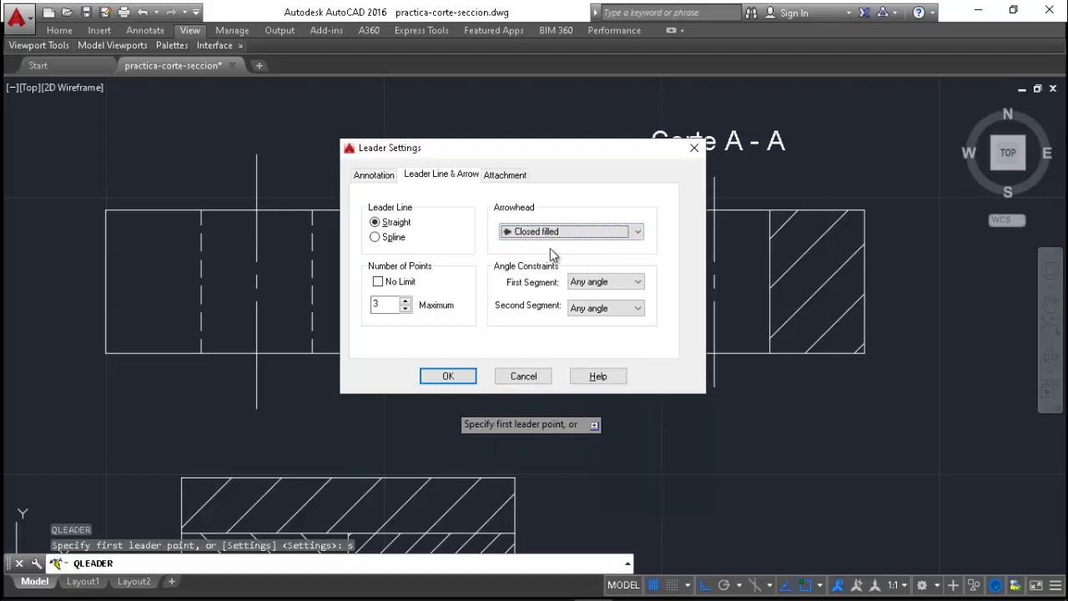
{"action": "mouse_move", "coordinate": [384, 305]}
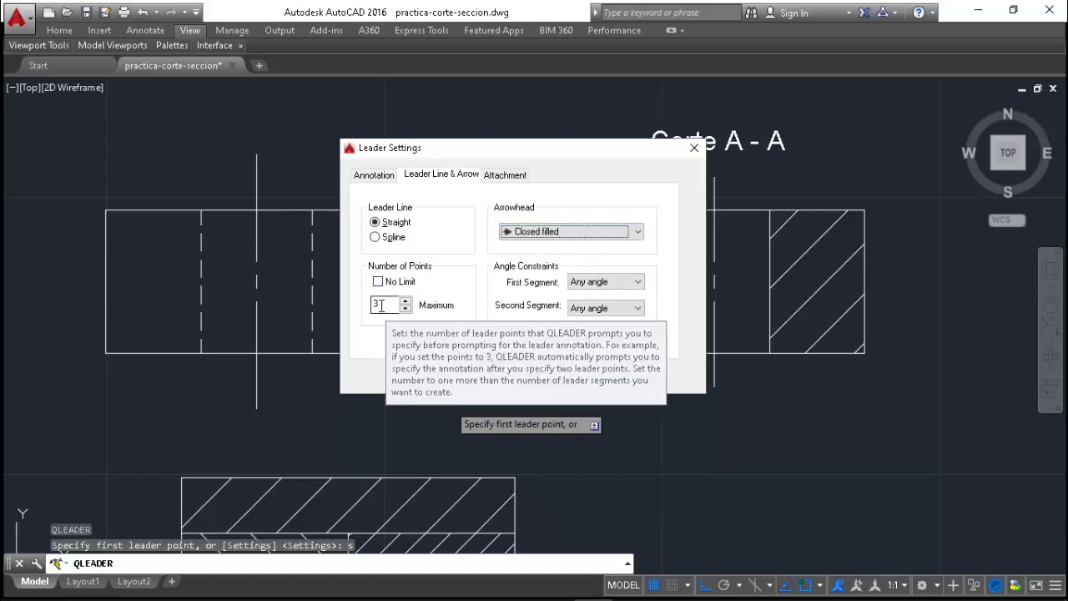
{"action": "double_click", "coordinate": [379, 305]}
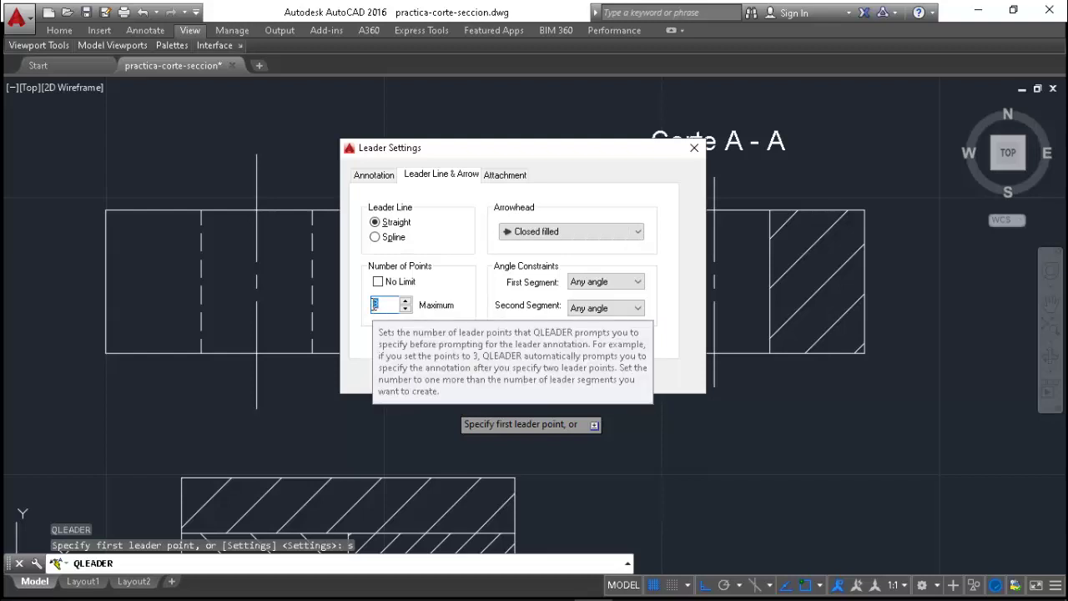
{"action": "type", "text": "35"}
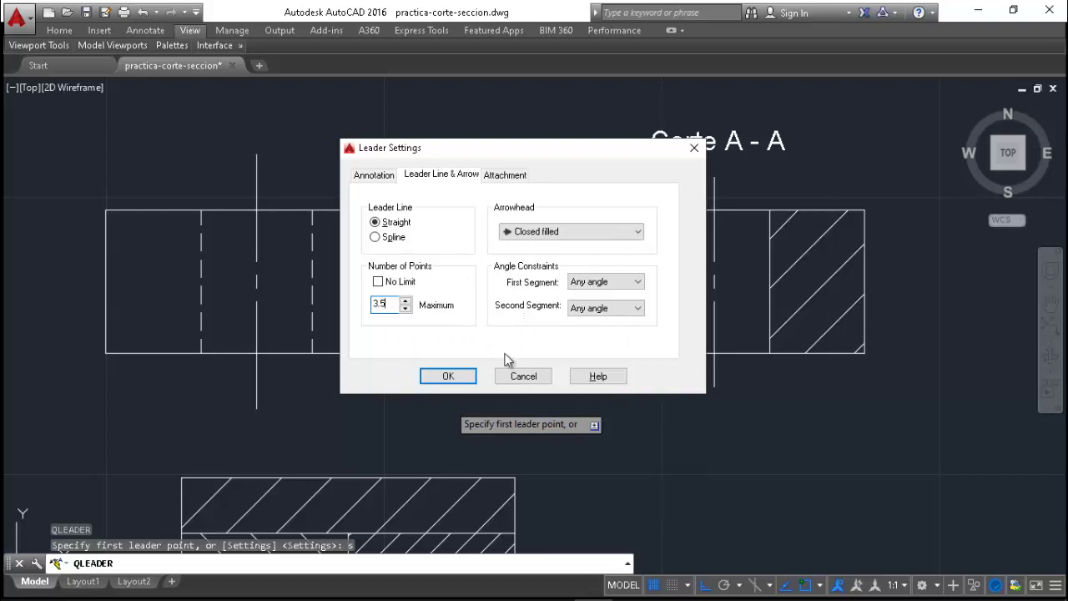
{"action": "left_click", "coordinate": [453, 377]}
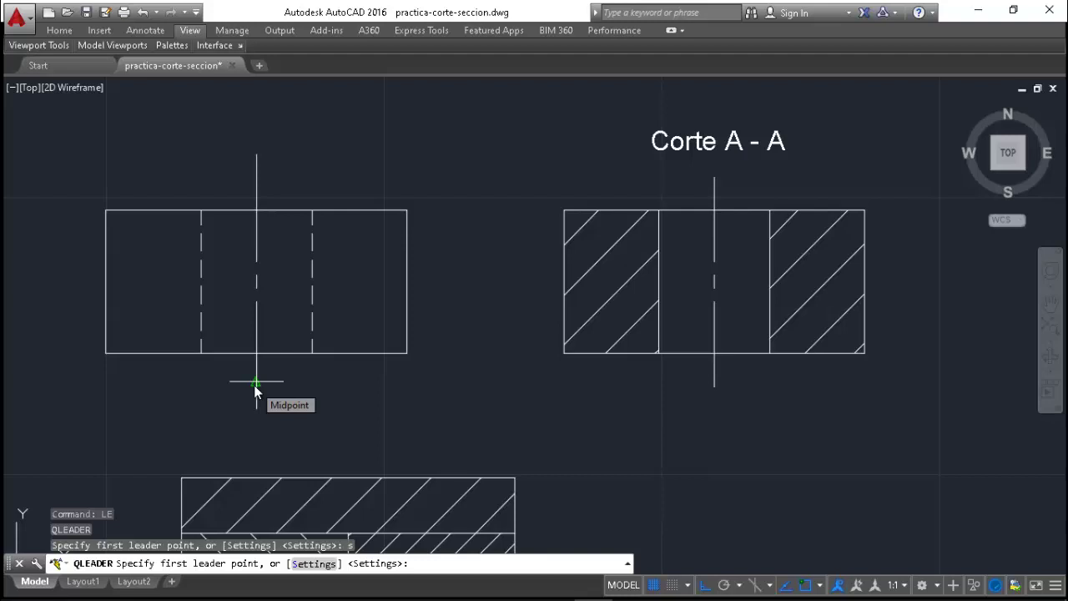
- Draw a leader arrow at the centre line's bottom end, extending 10 units to the left
{"action": "left_click", "coordinate": [254, 383]}
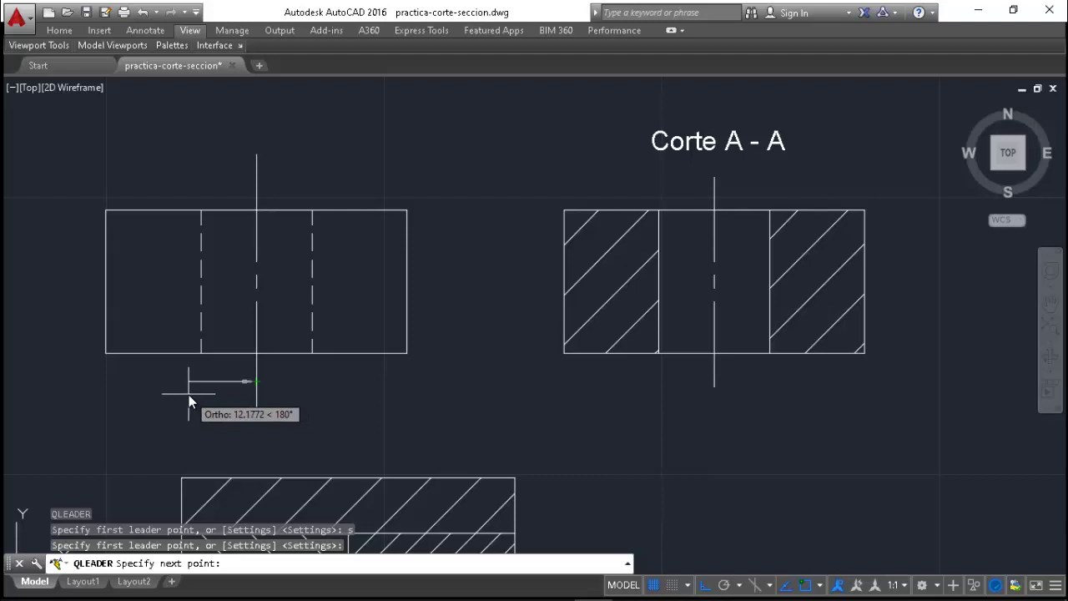
{"action": "type", "text": "10"}
{"action": "key", "text": "Return"}
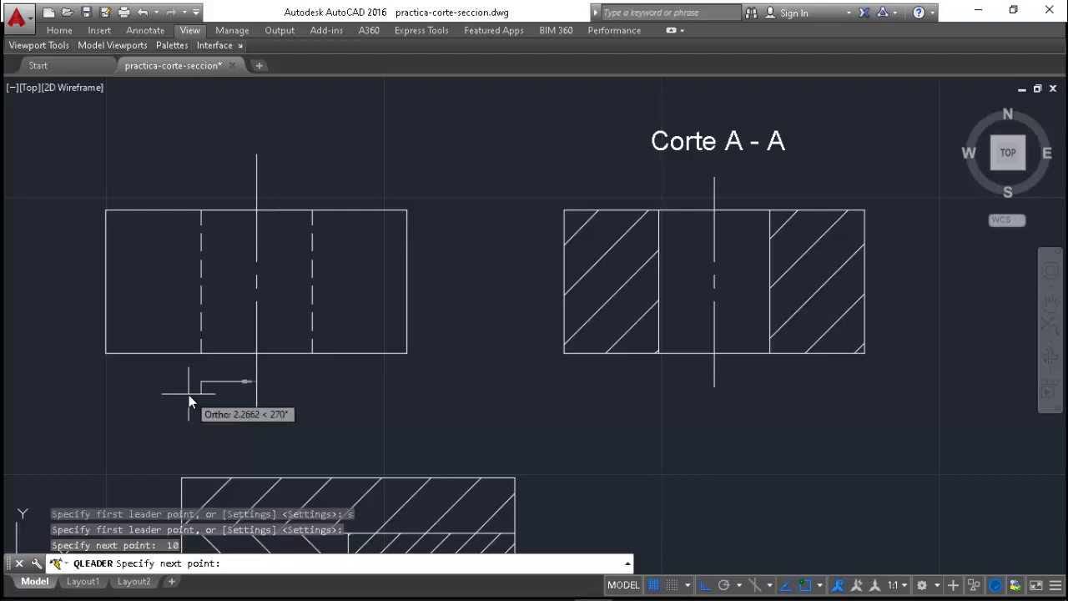
{"action": "key", "text": "Escape"}
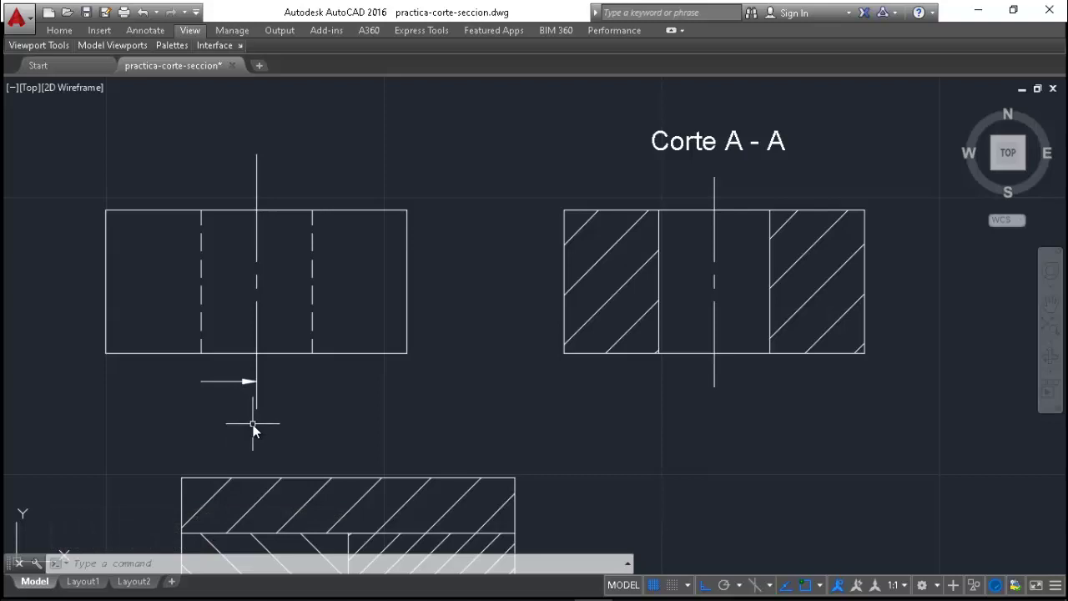
- Place the letter 'A' as multiline text below and right of the cutting-plane arrow
{"action": "type", "text": "mt"}
{"action": "key", "text": "Return"}
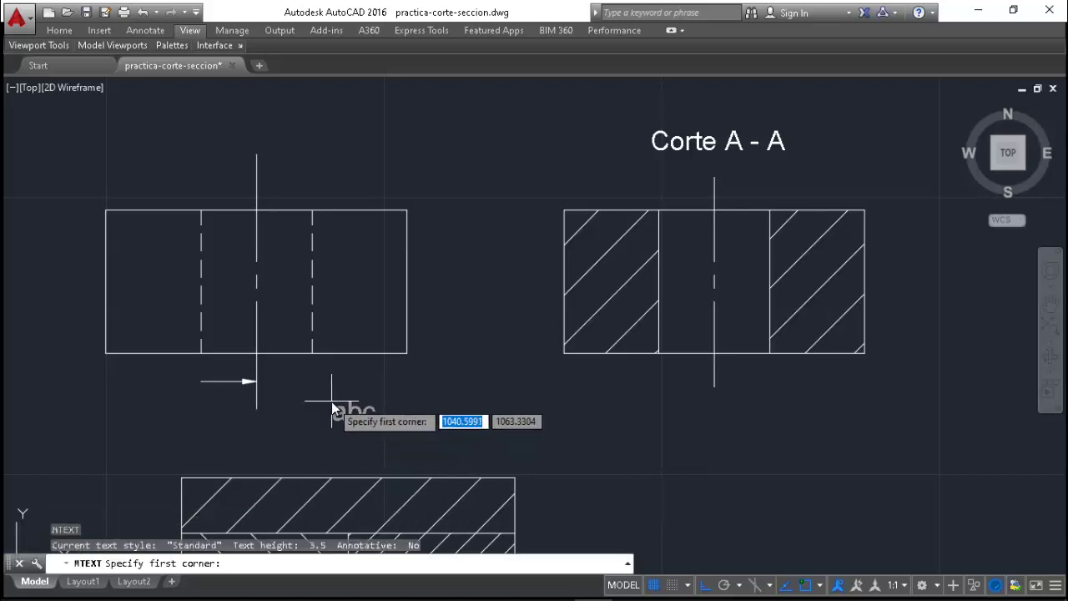
{"action": "left_click", "coordinate": [331, 402]}
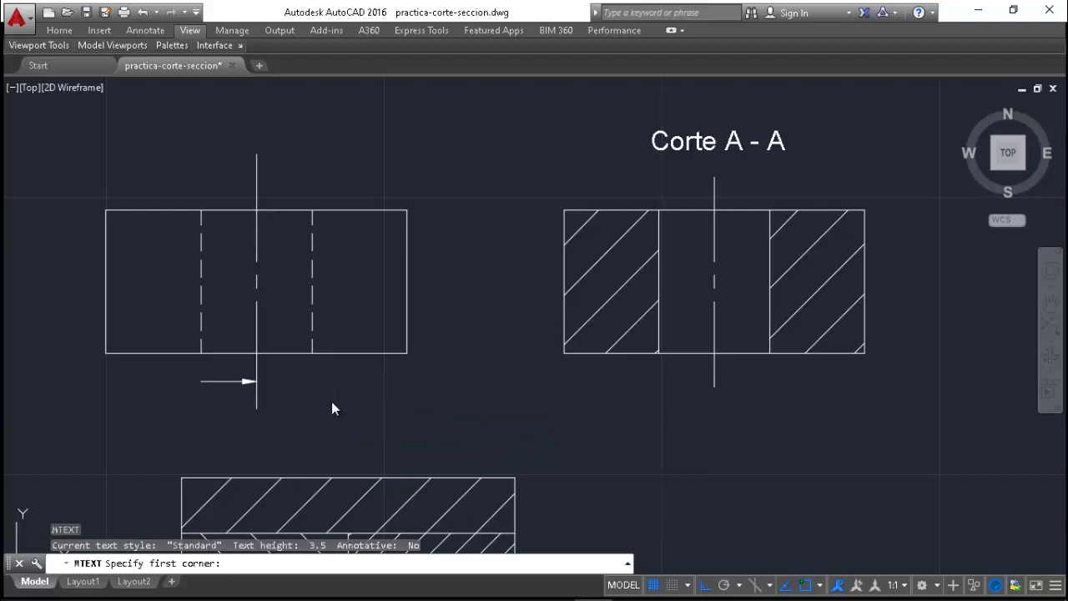
{"action": "left_click", "coordinate": [393, 432]}
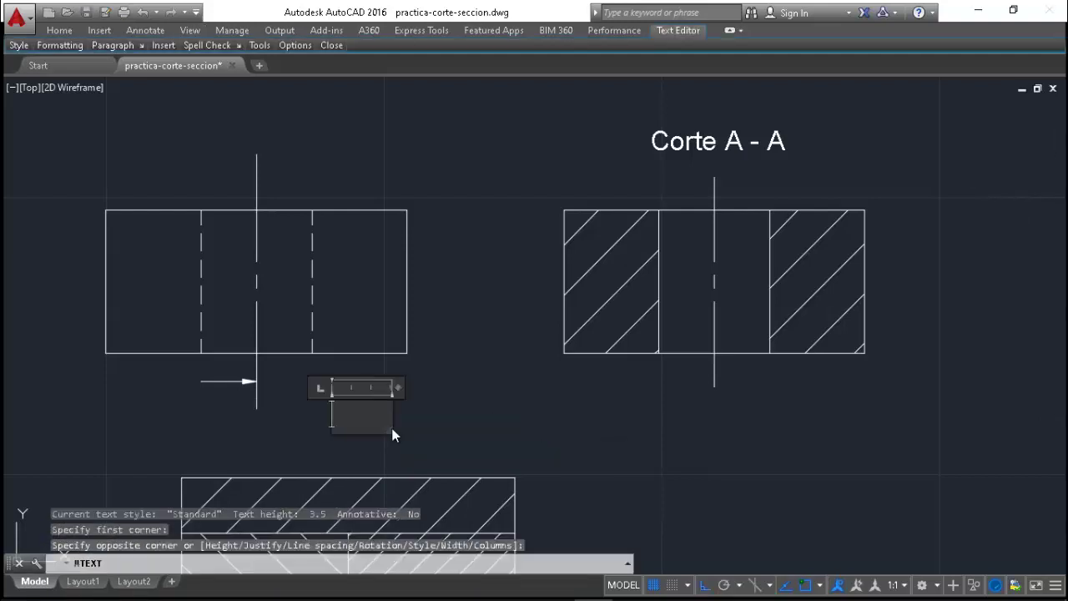
{"action": "type", "text": "A"}
{"action": "left_click", "coordinate": [499, 428]}
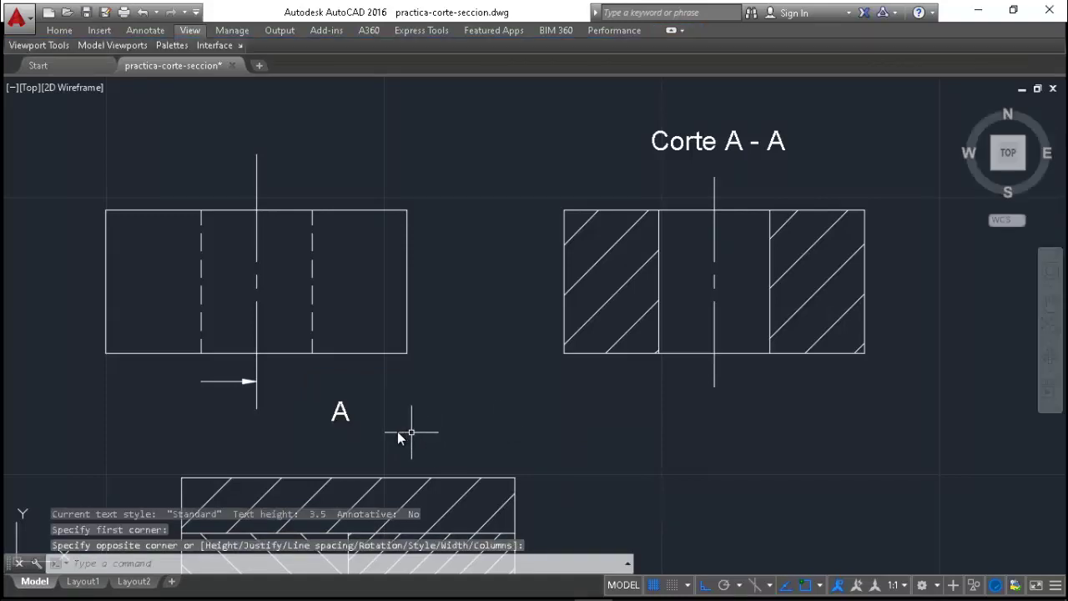
- Move the letter A directly above the arrow, with Ortho turned off
{"action": "type", "text": "m"}
{"action": "key", "text": "Return"}
{"action": "left_click", "coordinate": [348, 423]}
{"action": "key", "text": "Return"}
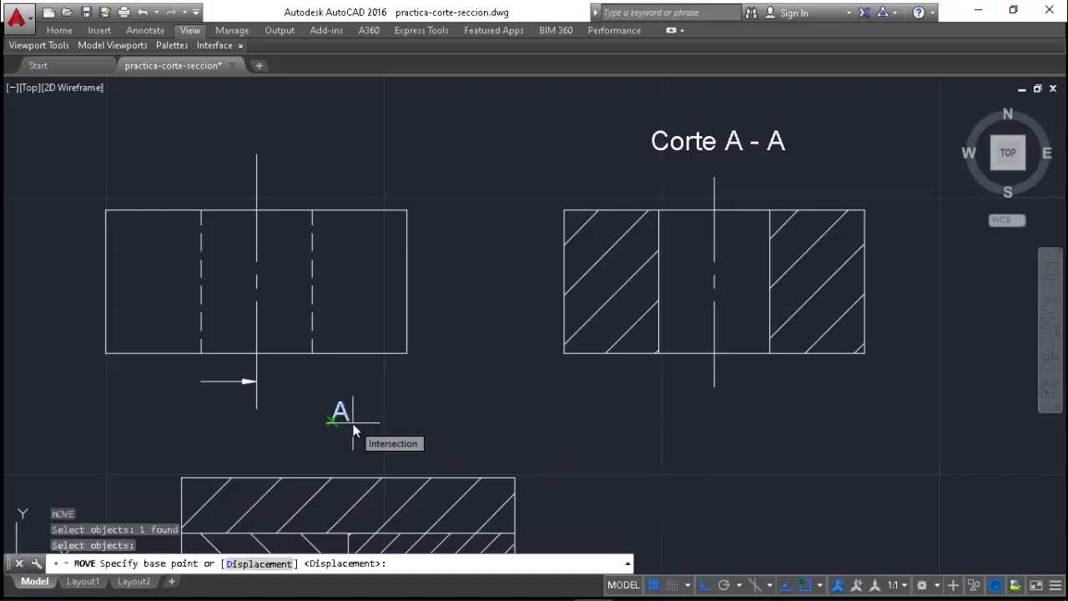
{"action": "left_click", "coordinate": [335, 415]}
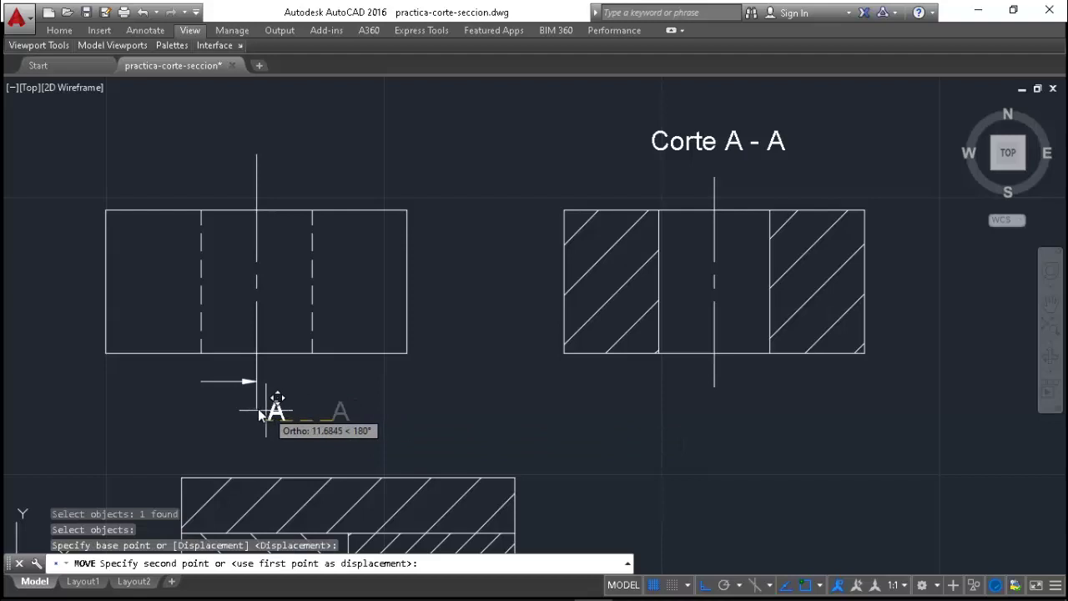
{"action": "key", "text": "F8"}
{"action": "scroll", "coordinate": [213, 382], "scroll_direction": "up", "scroll_amount": 3}
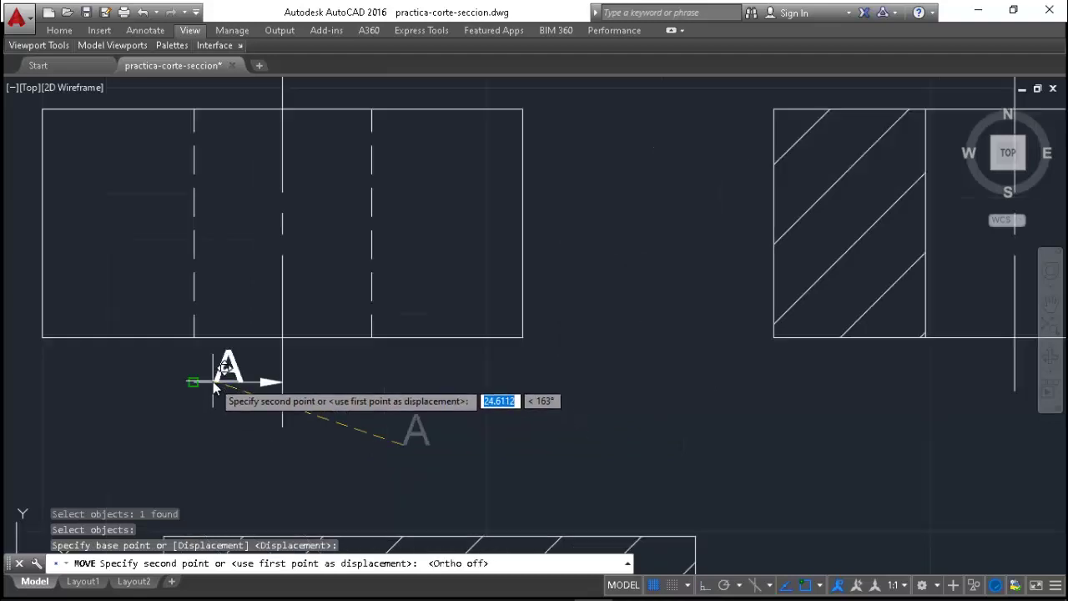
{"action": "scroll", "coordinate": [213, 382], "scroll_direction": "up", "scroll_amount": 1}
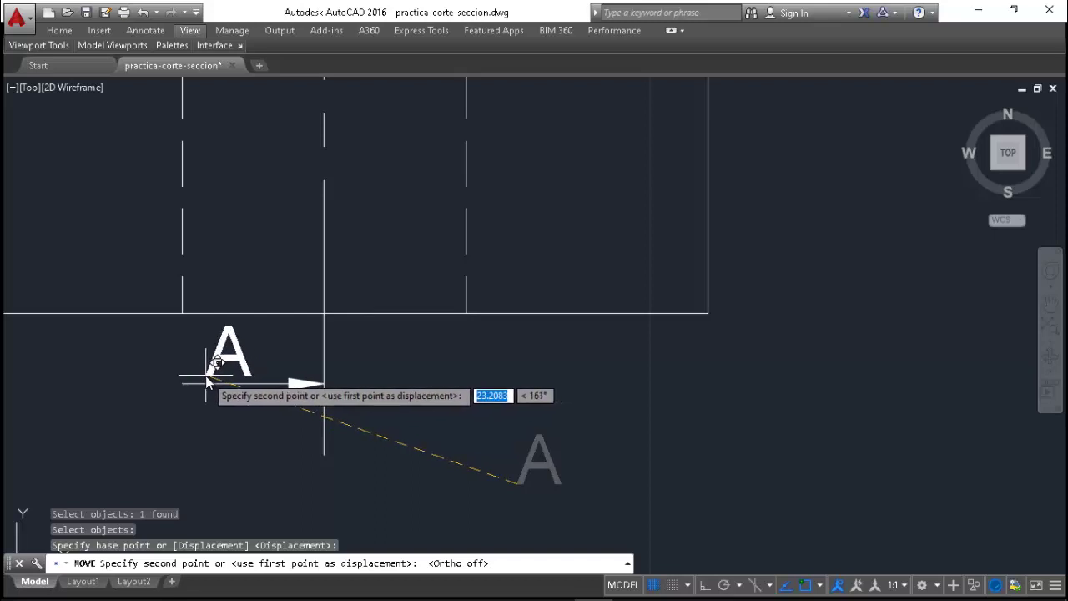
{"action": "left_click", "coordinate": [207, 379]}
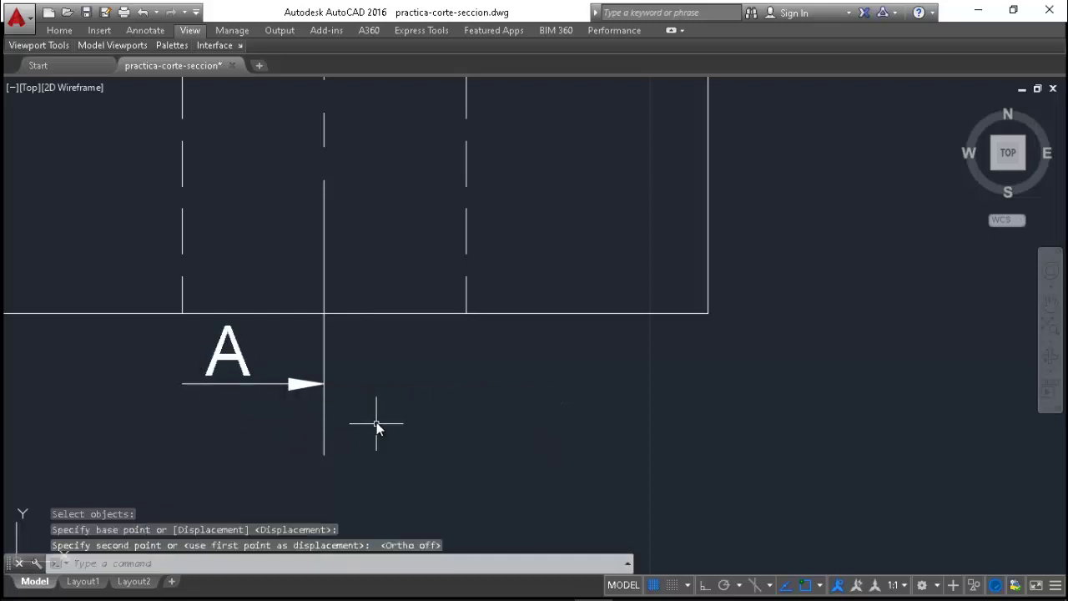
{"action": "scroll", "coordinate": [376, 424], "scroll_direction": "down", "scroll_amount": 2}
{"action": "scroll", "coordinate": [377, 420], "scroll_direction": "down", "scroll_amount": 2}
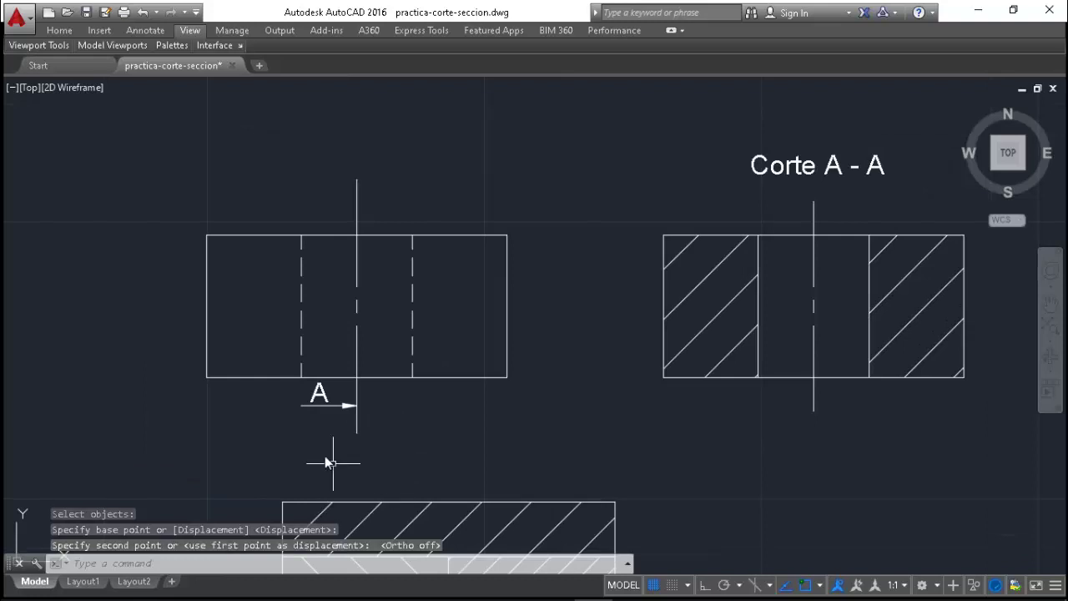
- Move the letter A and its arrow together 2 units down
{"action": "type", "text": "m"}
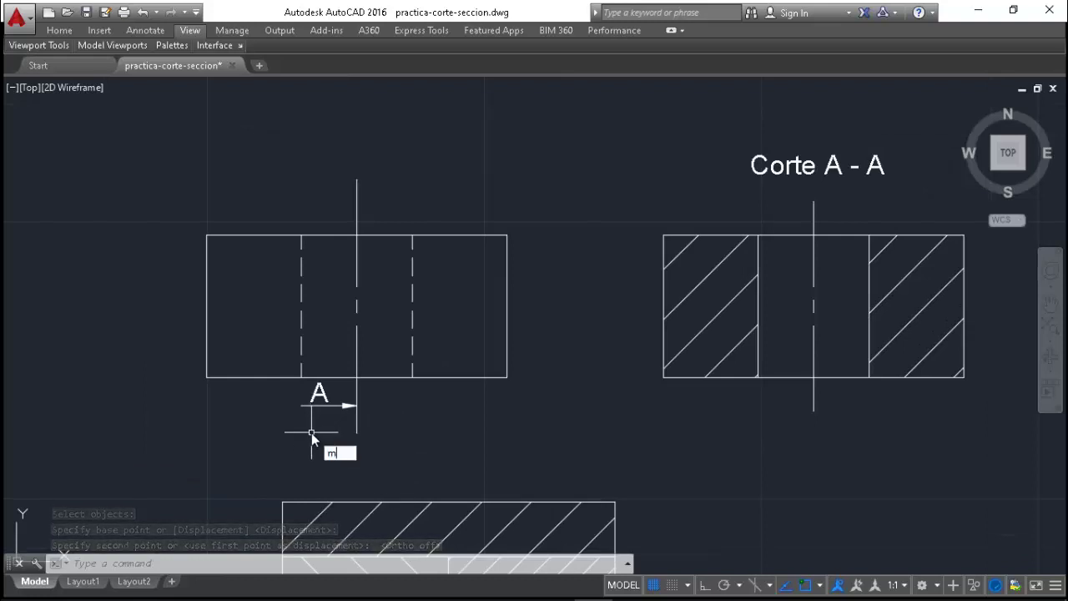
{"action": "key", "text": "Return"}
{"action": "left_click", "coordinate": [334, 406]}
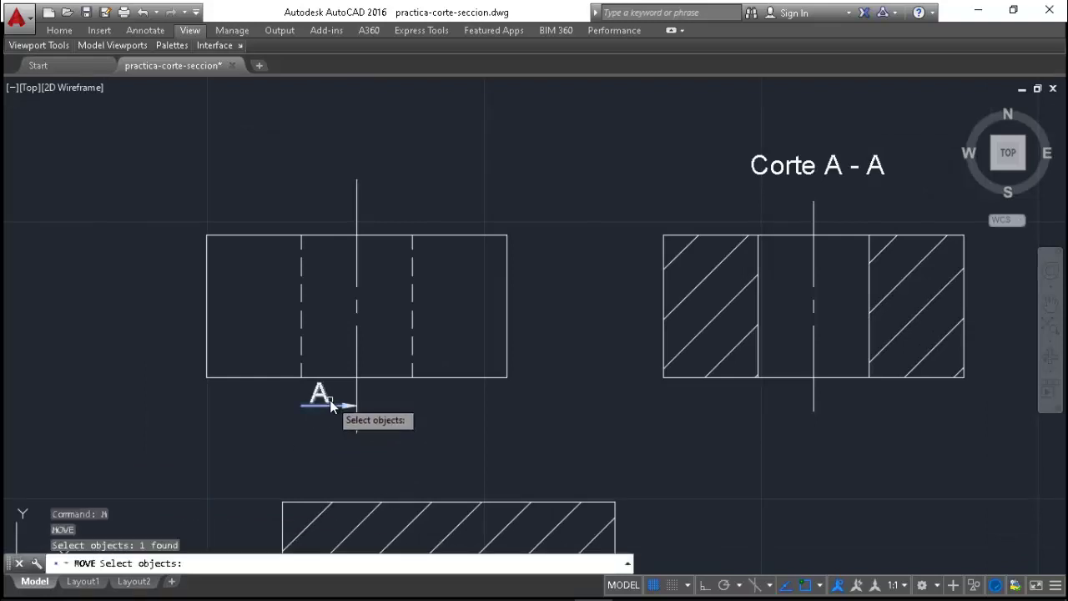
{"action": "left_click", "coordinate": [332, 401]}
{"action": "key", "text": "Return"}
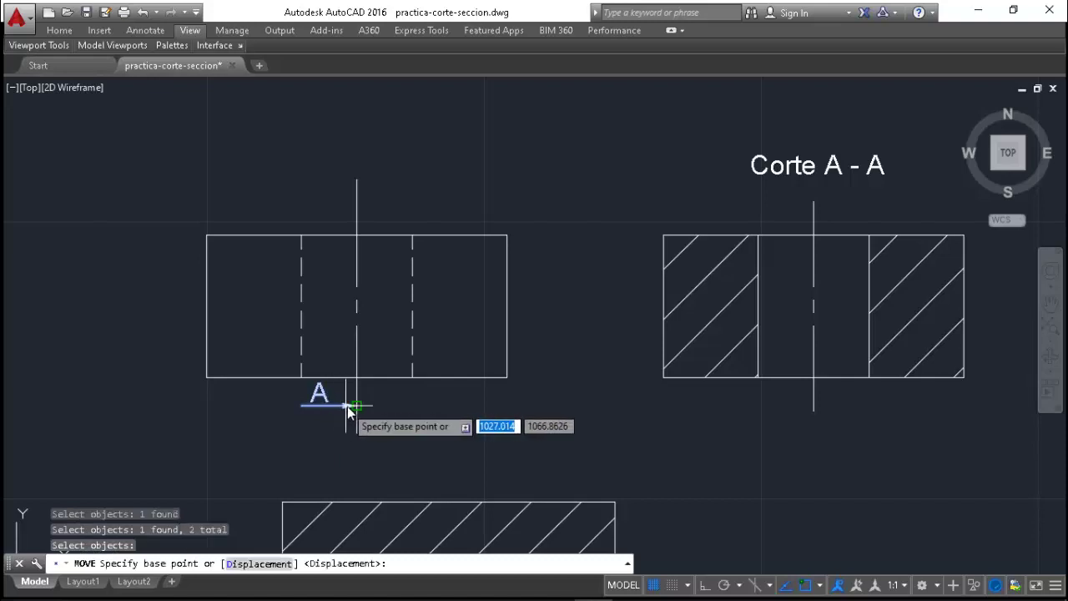
{"action": "left_click", "coordinate": [354, 407]}
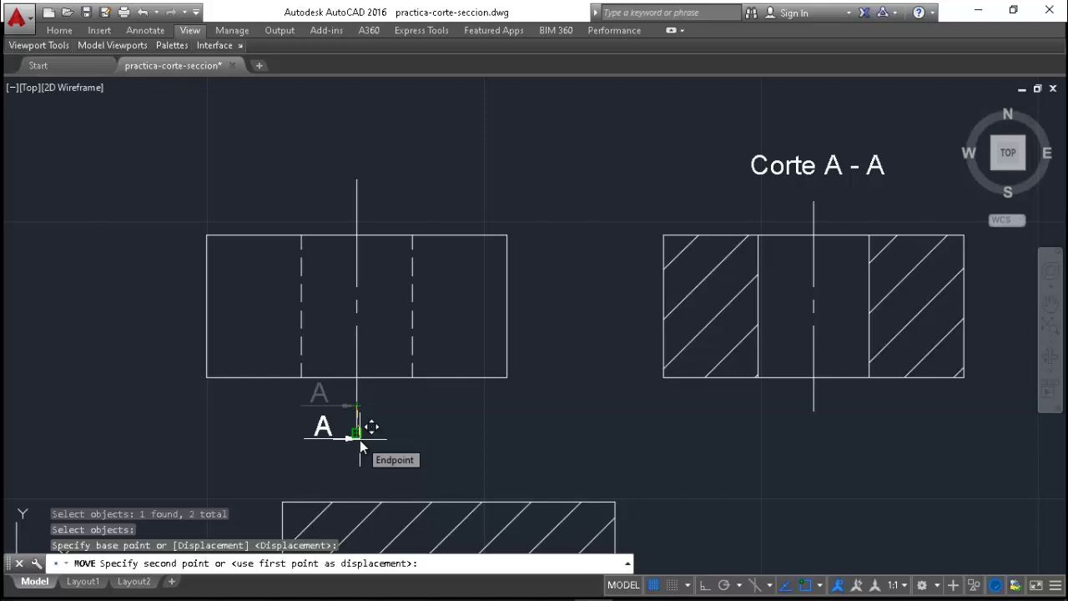
{"action": "type", "text": "2"}
{"action": "key", "text": "Return"}
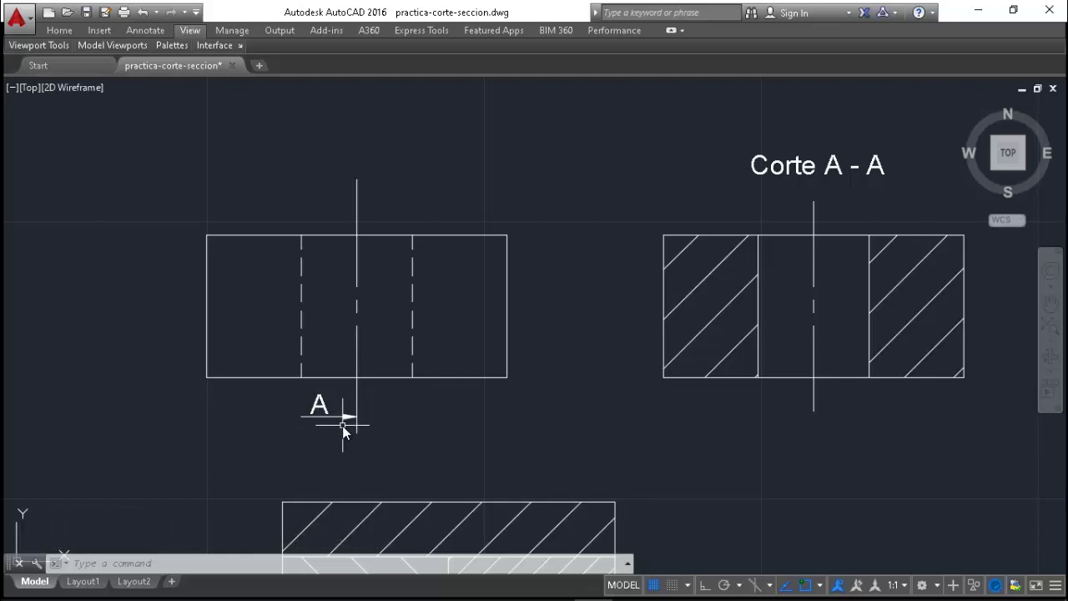
{"action": "type", "text": "MI"}
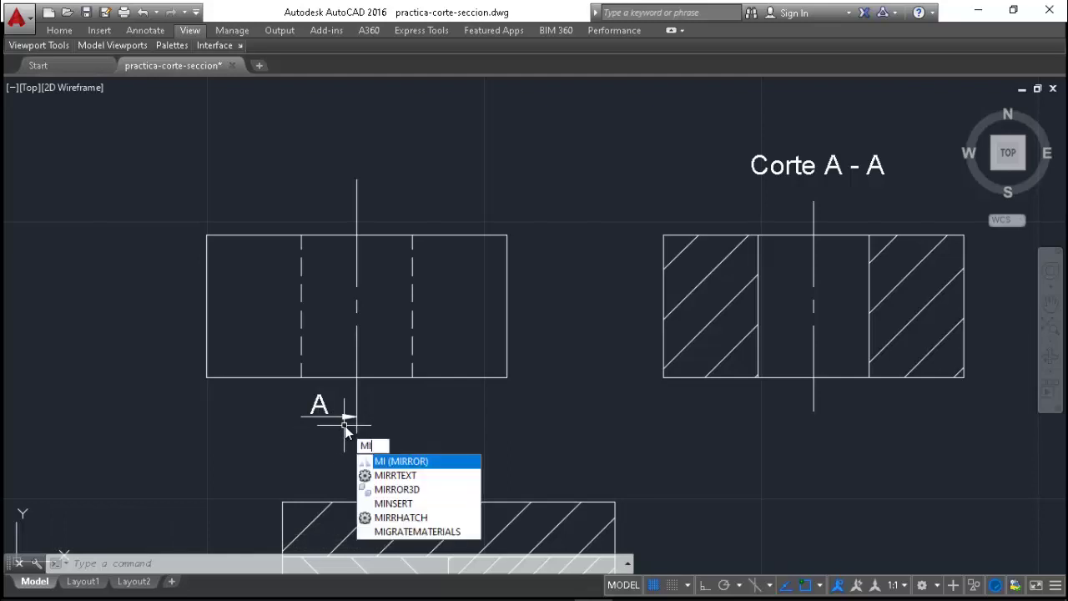
{"action": "key", "text": "Return"}
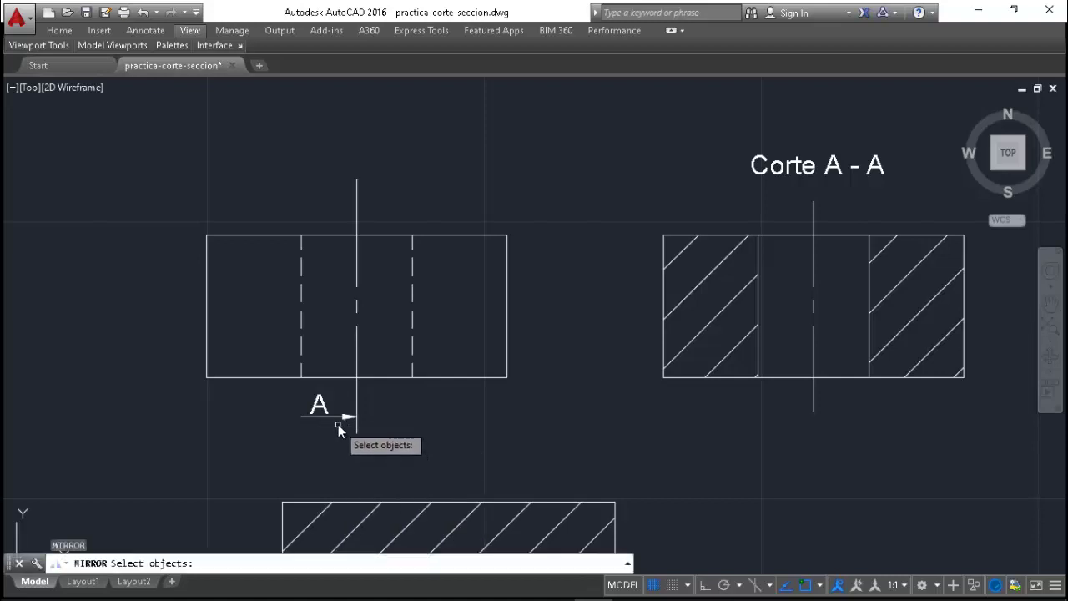
{"action": "left_click", "coordinate": [337, 418]}
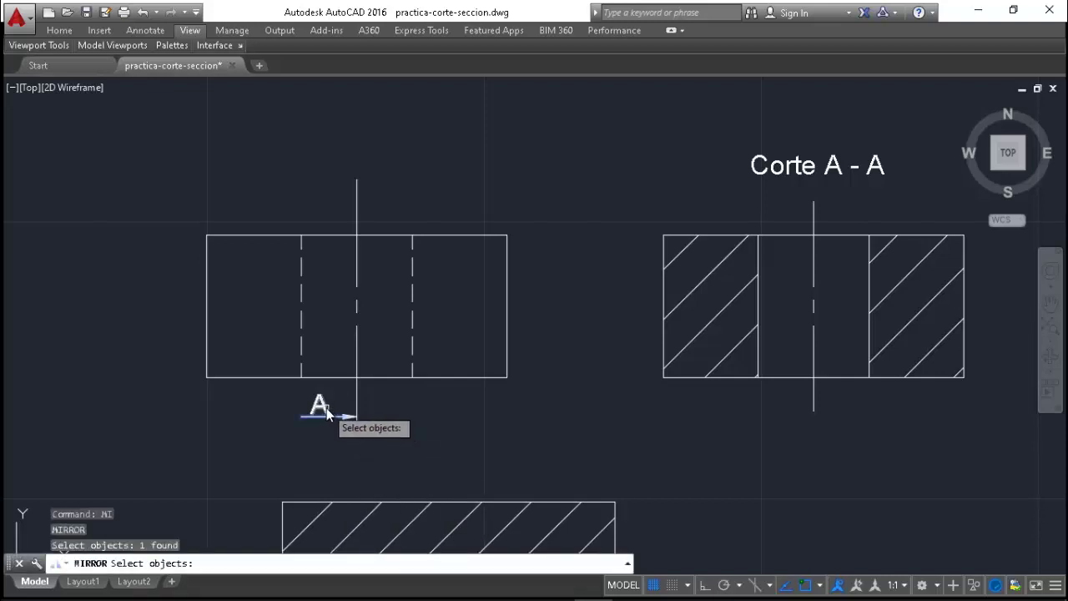
{"action": "left_click", "coordinate": [326, 411]}
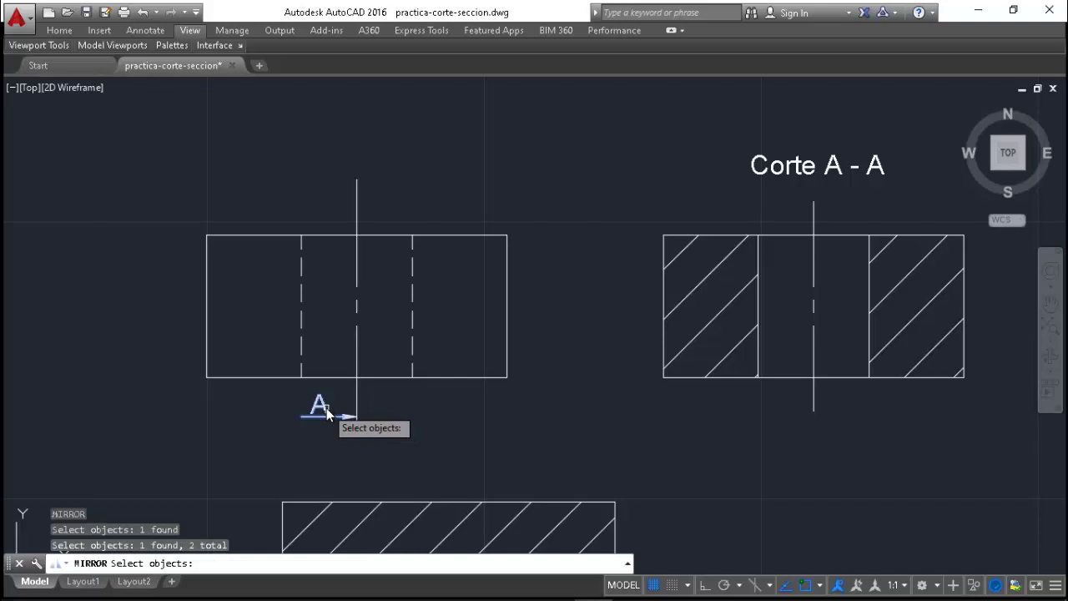
{"action": "key", "text": "Return"}
{"action": "left_click", "coordinate": [507, 309]}
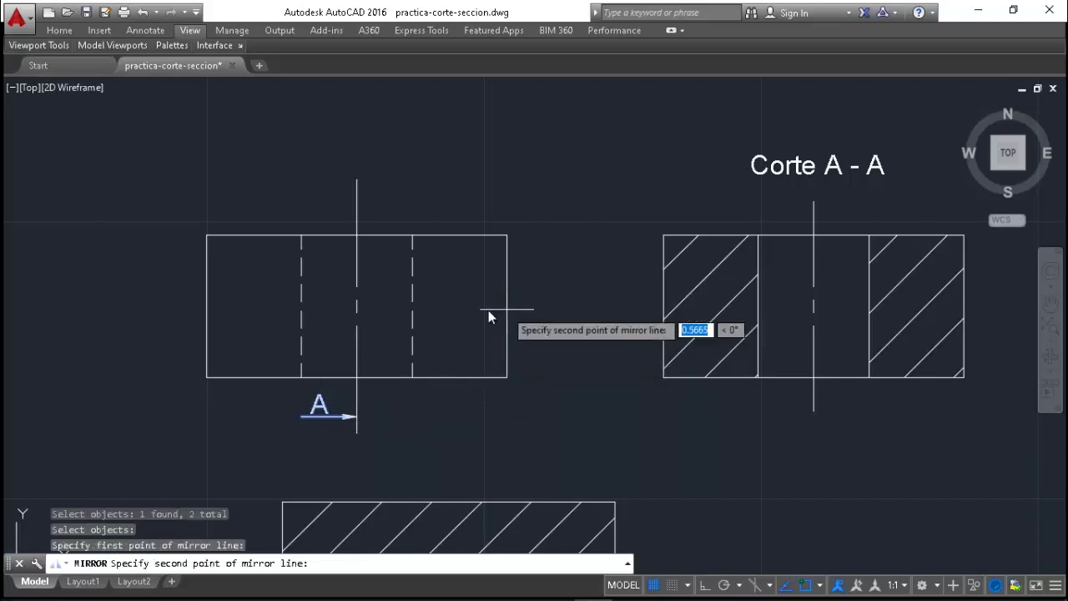
{"action": "left_click", "coordinate": [207, 308]}
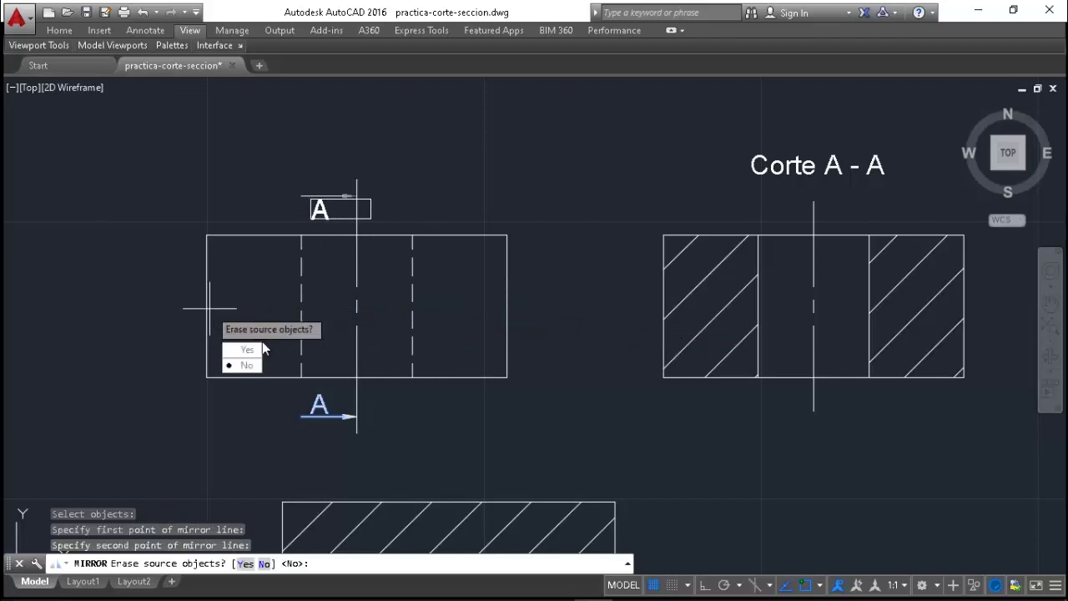
{"action": "left_click", "coordinate": [249, 365]}
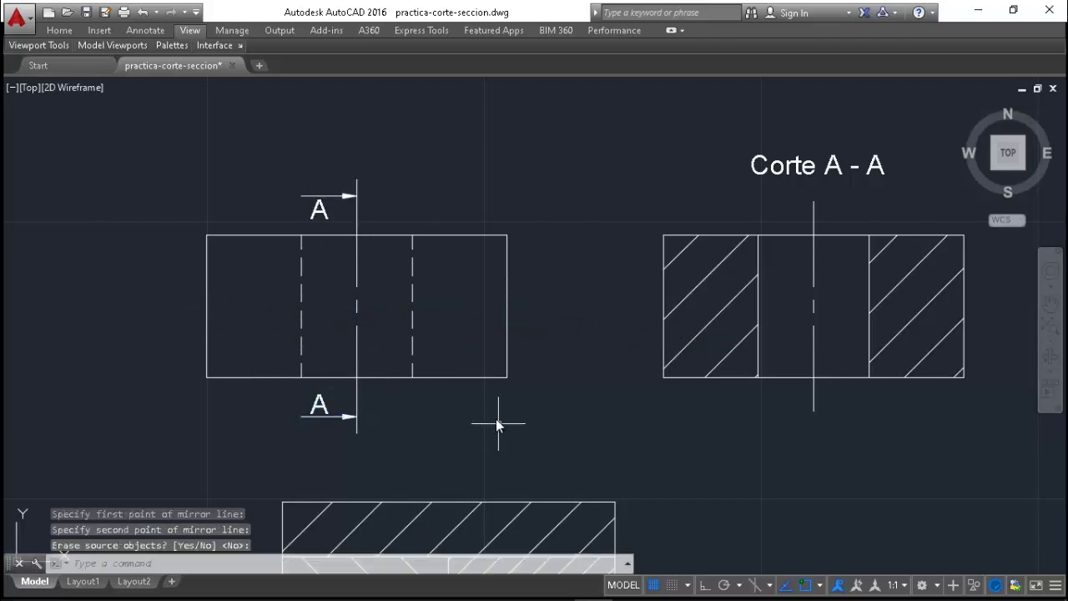
{"action": "key", "text": "Delete"}
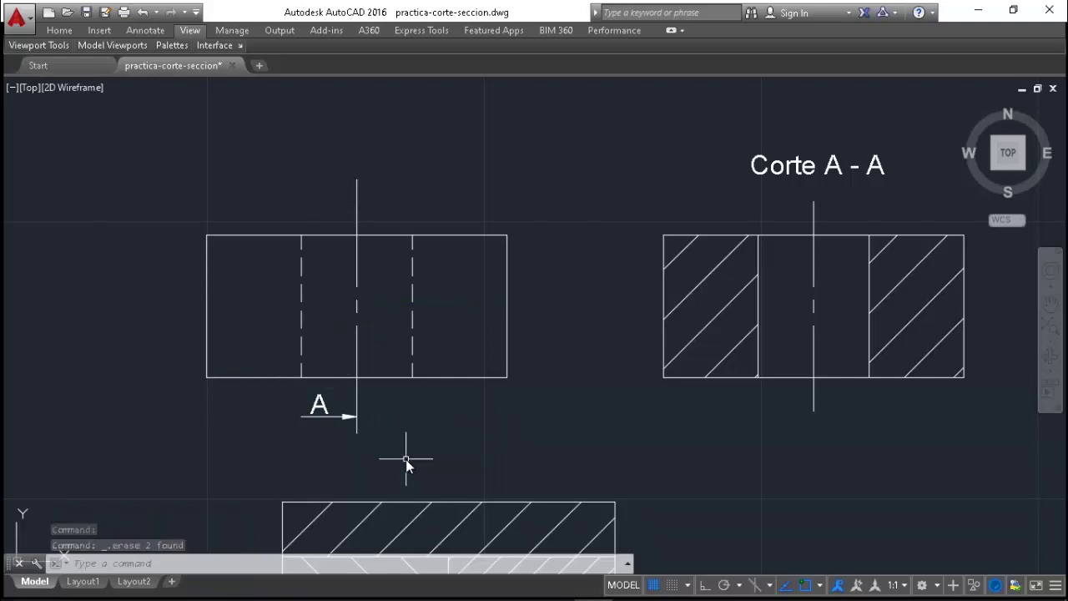
- Copy the A arrow and letter to the top endpoint of the plan's cutting line
{"action": "type", "text": "Cp"}
{"action": "key", "text": "Return"}
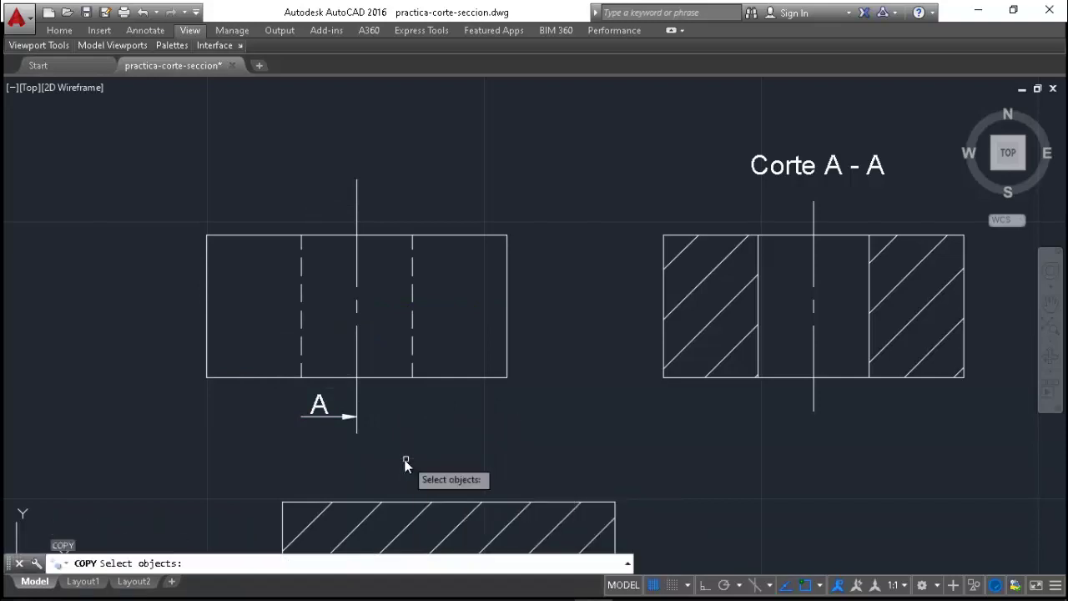
{"action": "left_click", "coordinate": [331, 417]}
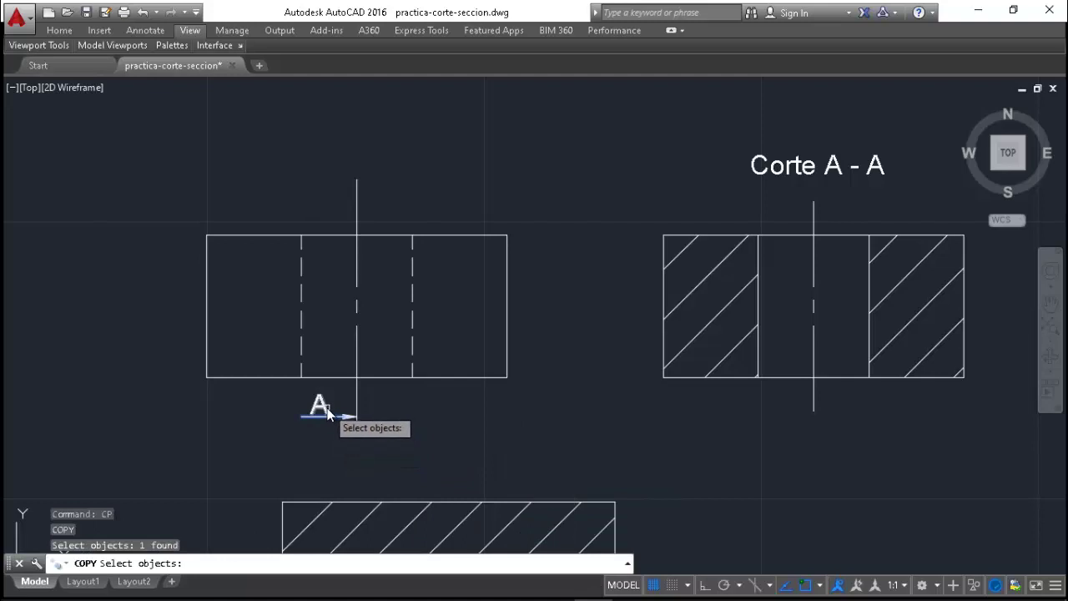
{"action": "left_click", "coordinate": [331, 409]}
{"action": "key", "text": "Return"}
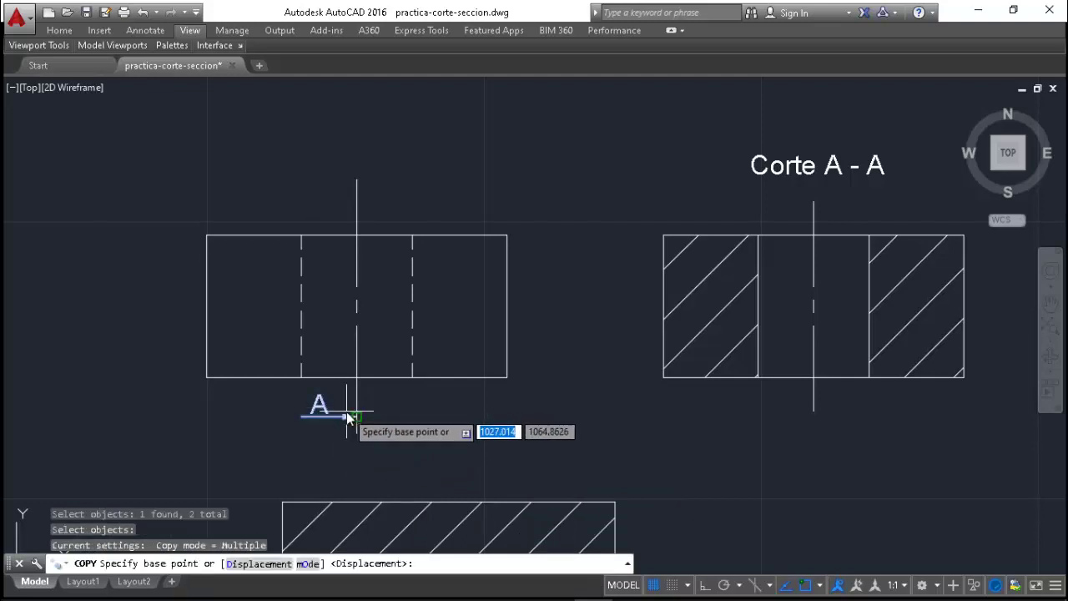
{"action": "left_click", "coordinate": [355, 418]}
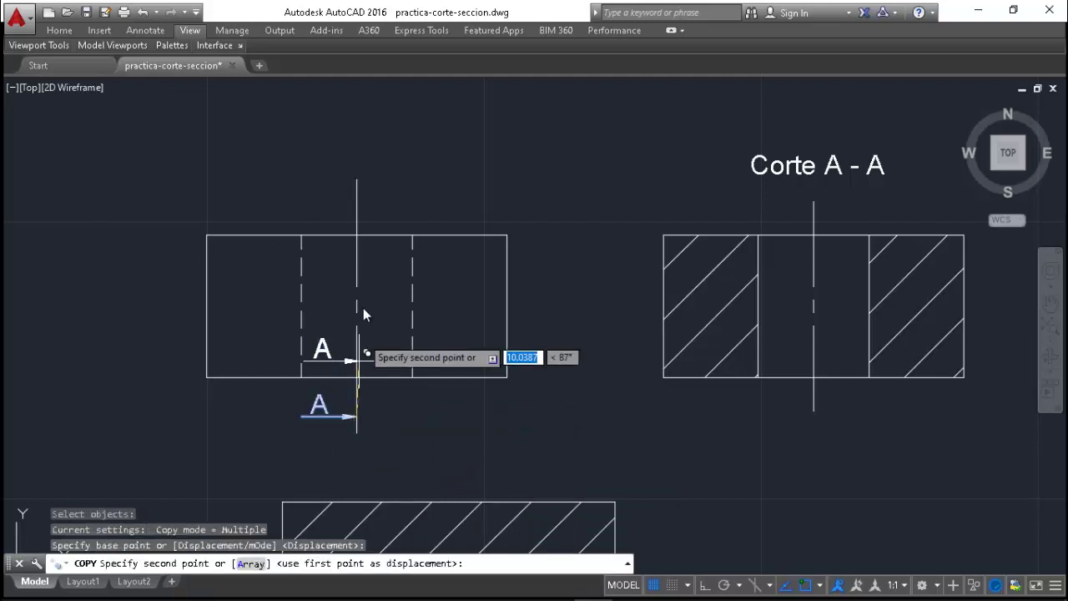
{"action": "left_click", "coordinate": [359, 211]}
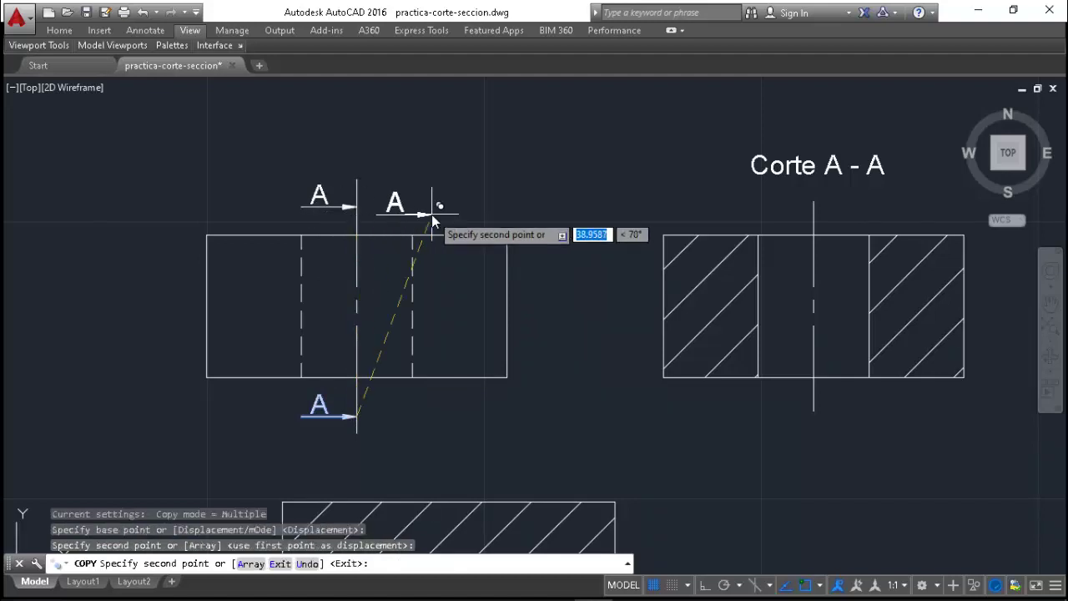
{"action": "key", "text": "Escape"}
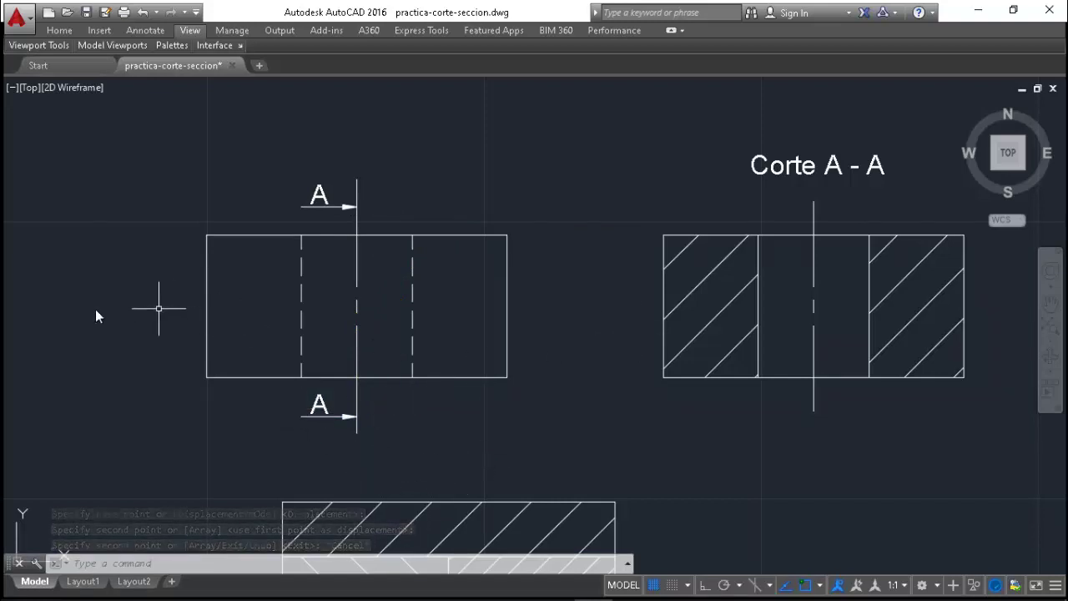
{"action": "scroll", "coordinate": [81, 298], "scroll_direction": "down", "scroll_amount": 1}
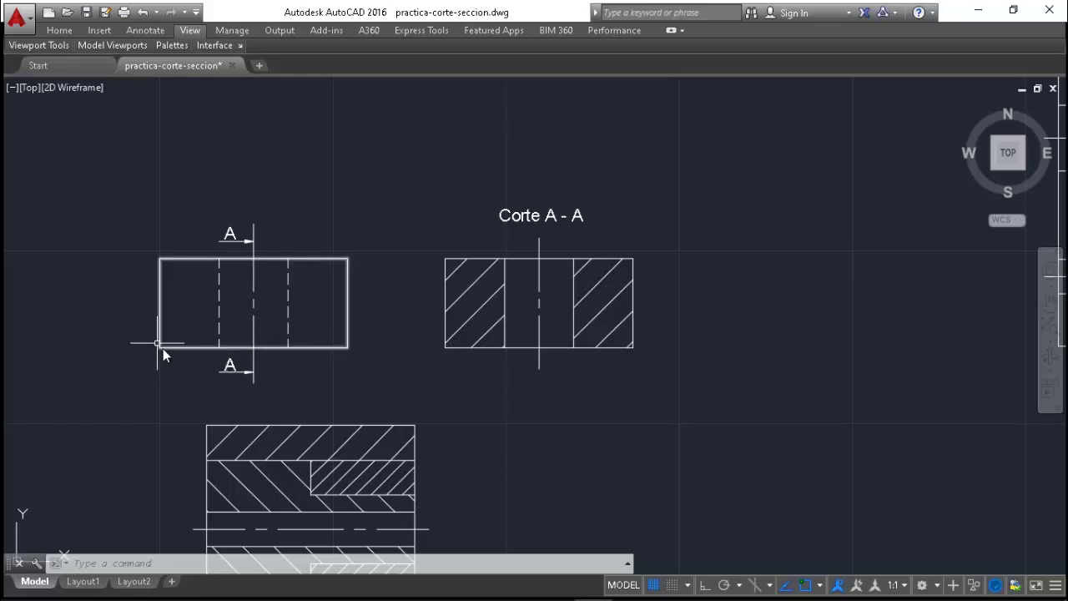
{"action": "scroll", "coordinate": [143, 349], "scroll_direction": "up", "scroll_amount": 2}
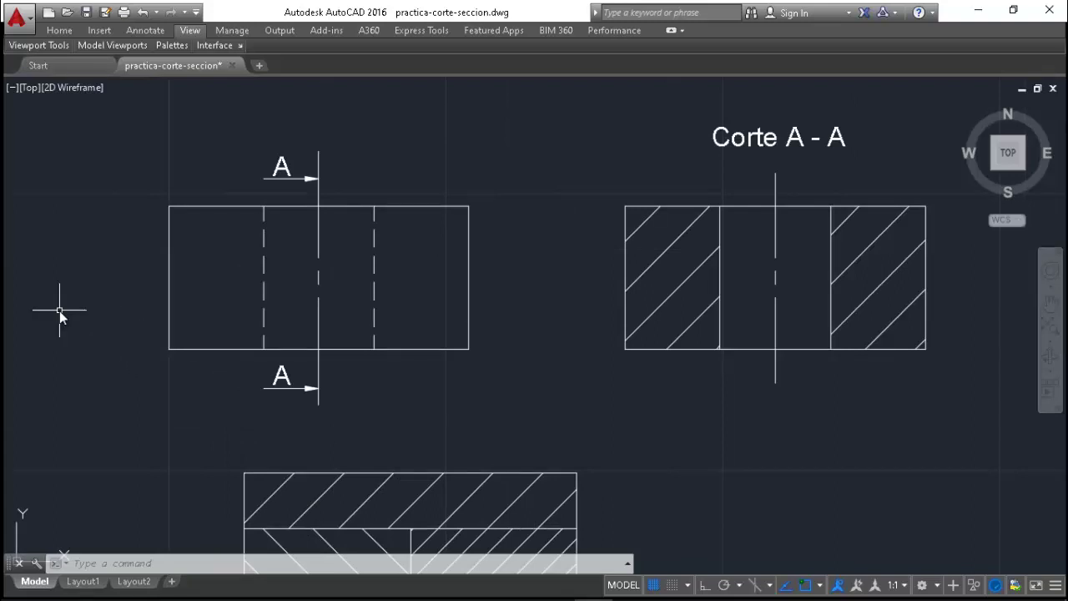
{"action": "scroll", "coordinate": [60, 310], "scroll_direction": "down", "scroll_amount": 2}
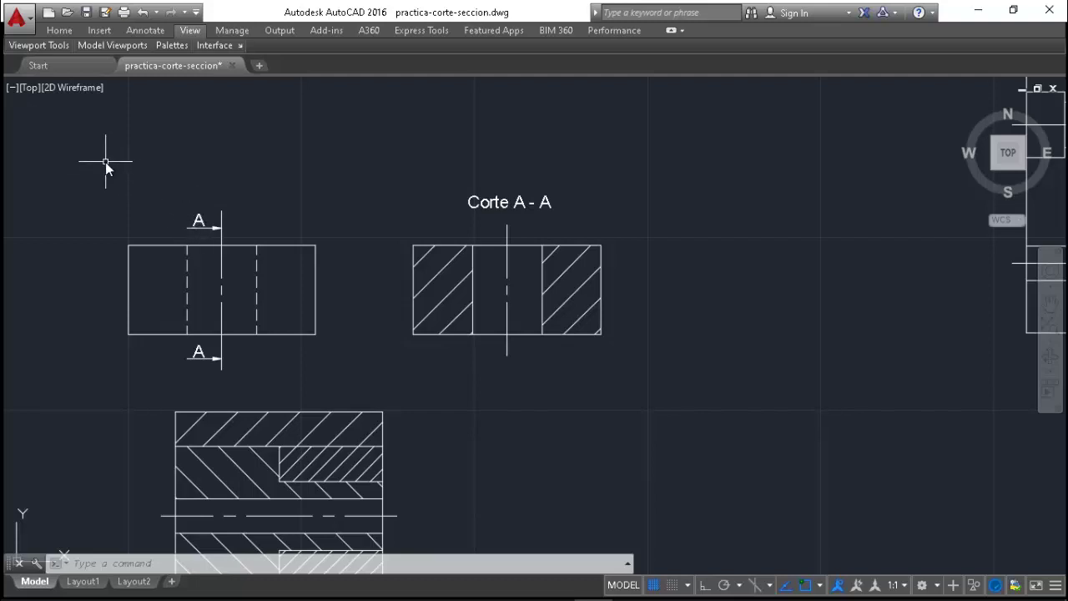
{"action": "scroll", "coordinate": [105, 162], "scroll_direction": "down", "scroll_amount": 2}
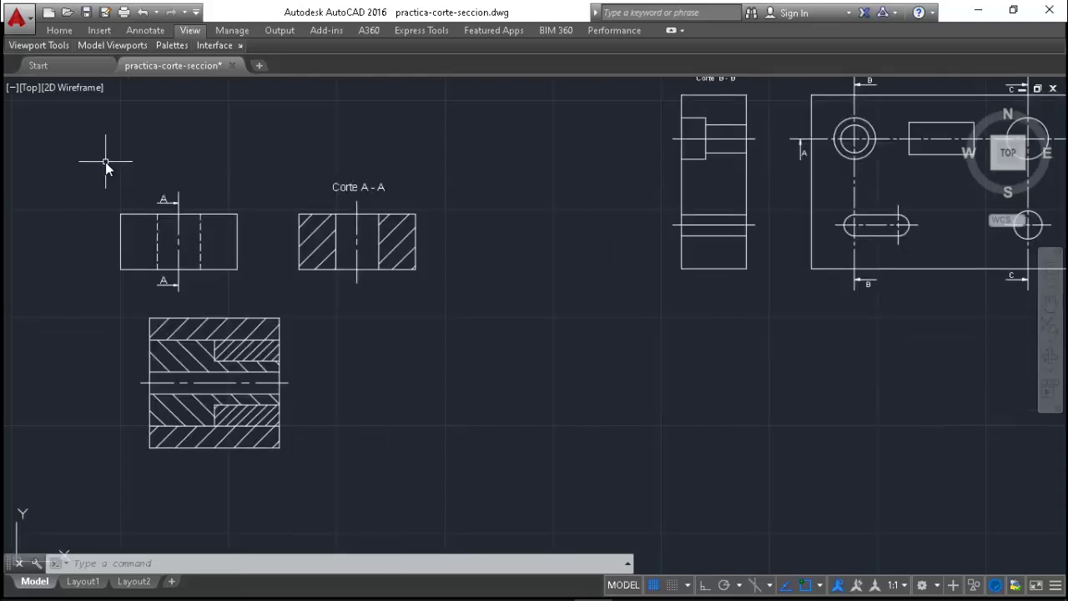
{"action": "scroll", "coordinate": [105, 162], "scroll_direction": "up", "scroll_amount": 2}
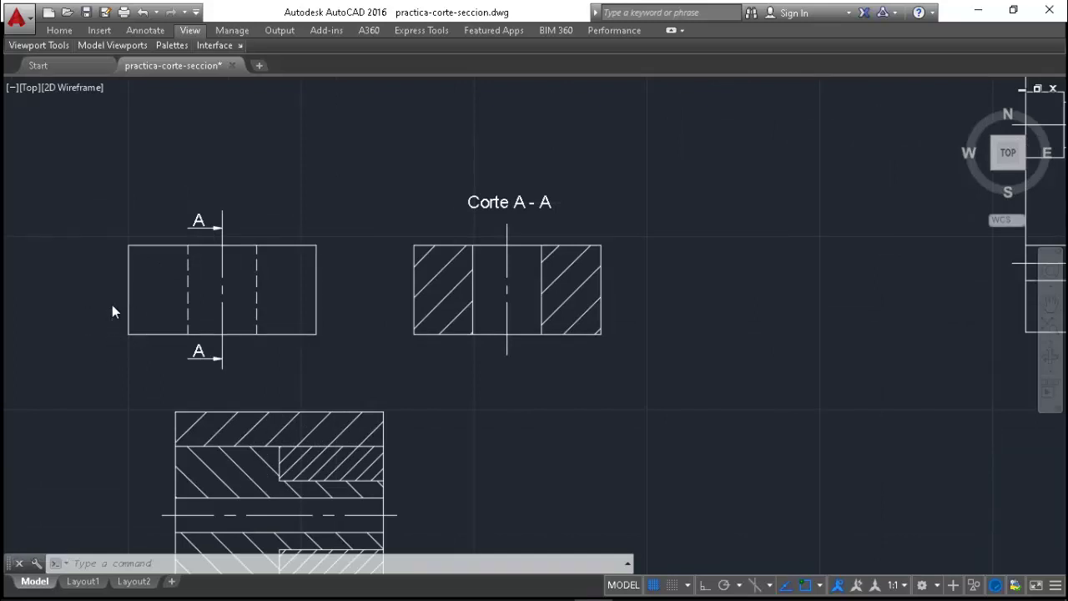
{"action": "scroll", "coordinate": [112, 305], "scroll_direction": "up", "scroll_amount": 2}
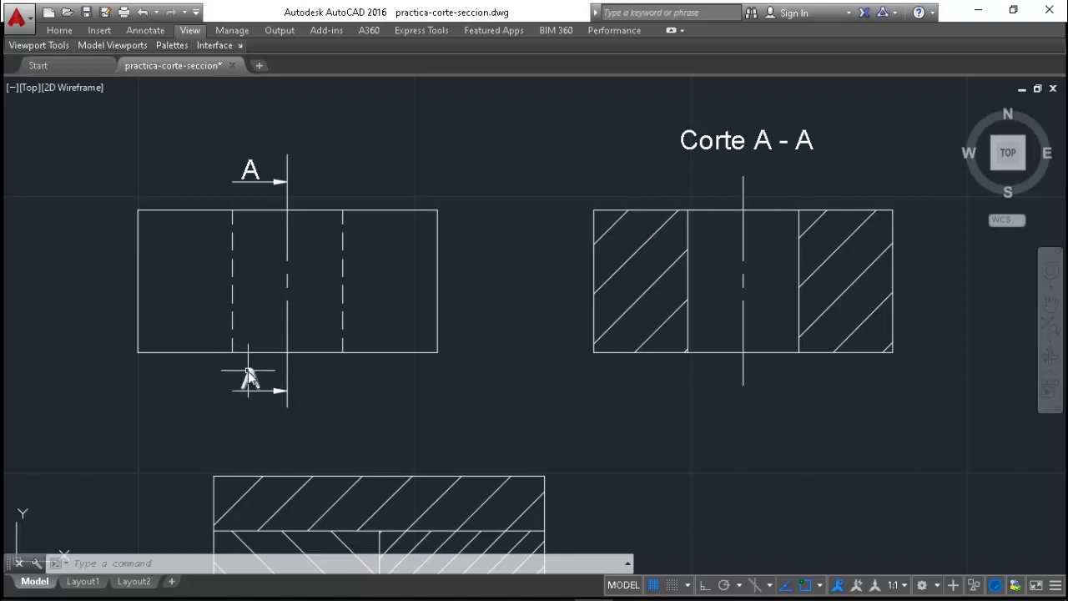
- Delete both A letters from the section arrows and enter the ATTDEF command
{"action": "left_click", "coordinate": [248, 377]}
{"action": "key", "text": "Delete"}
{"action": "type", "text": "A"}
{"action": "type", "text": "TTDE"}
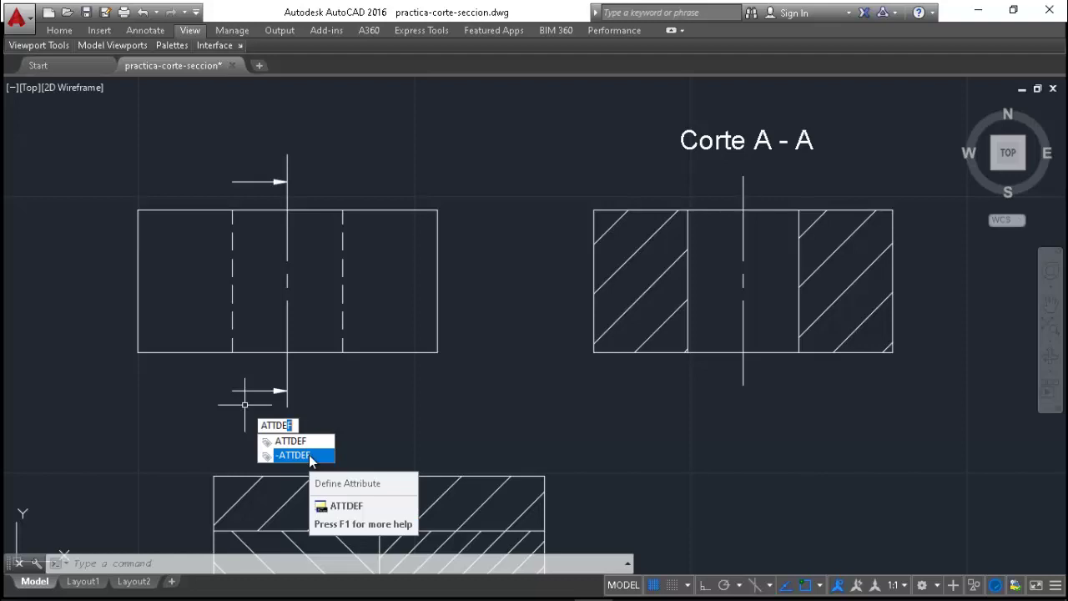
- Define an attribute with tag, prompt and default 'oo', 3.5 text height and Center justification
{"action": "key", "text": "Return"}
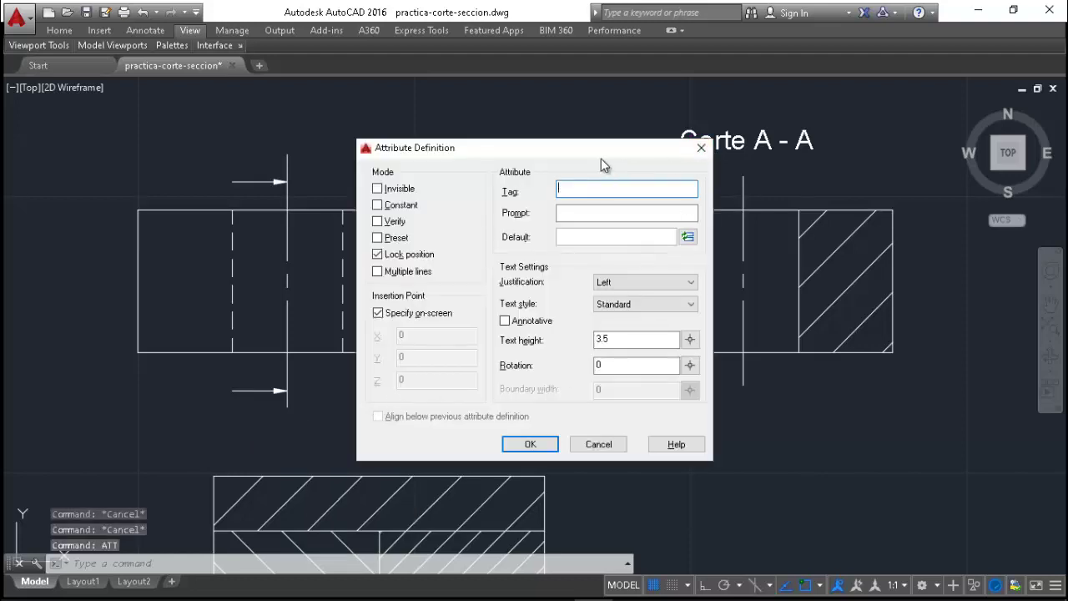
{"action": "mouse_move", "coordinate": [601, 151]}
{"action": "left_mouse_down"}
{"action": "mouse_move", "coordinate": [611, 127]}
{"action": "mouse_move", "coordinate": [639, 110]}
{"action": "left_mouse_up"}
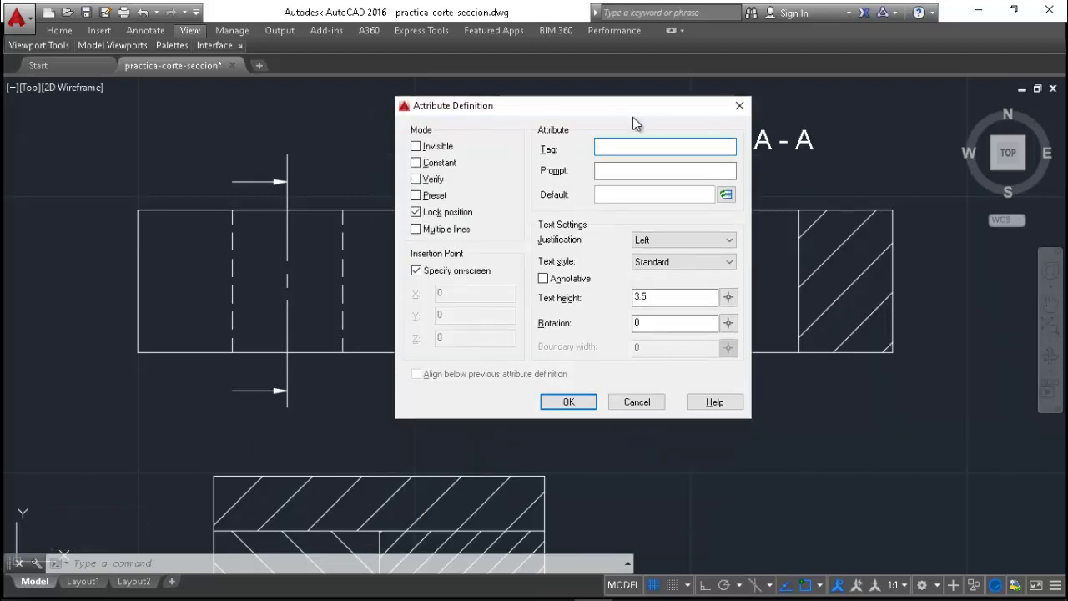
{"action": "mouse_move", "coordinate": [631, 147]}
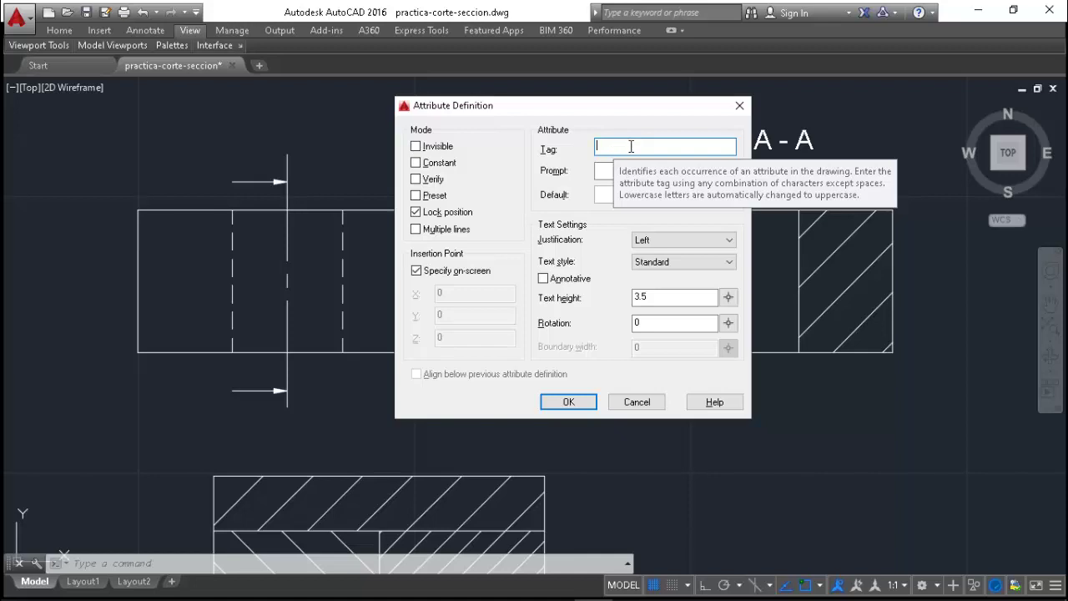
{"action": "type", "text": "oo"}
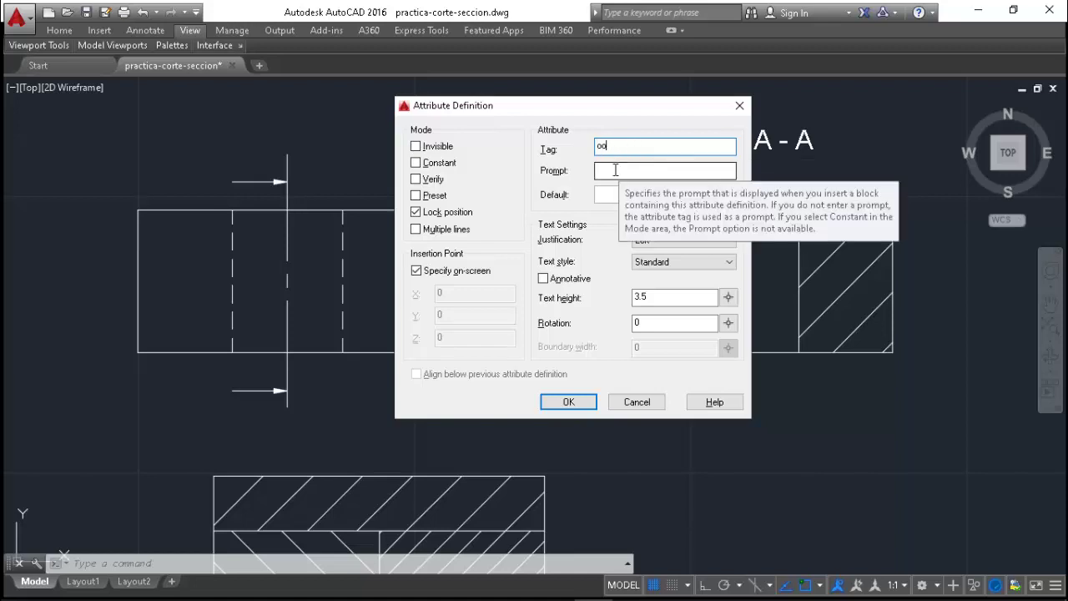
{"action": "left_click", "coordinate": [615, 170]}
{"action": "type", "text": "oo"}
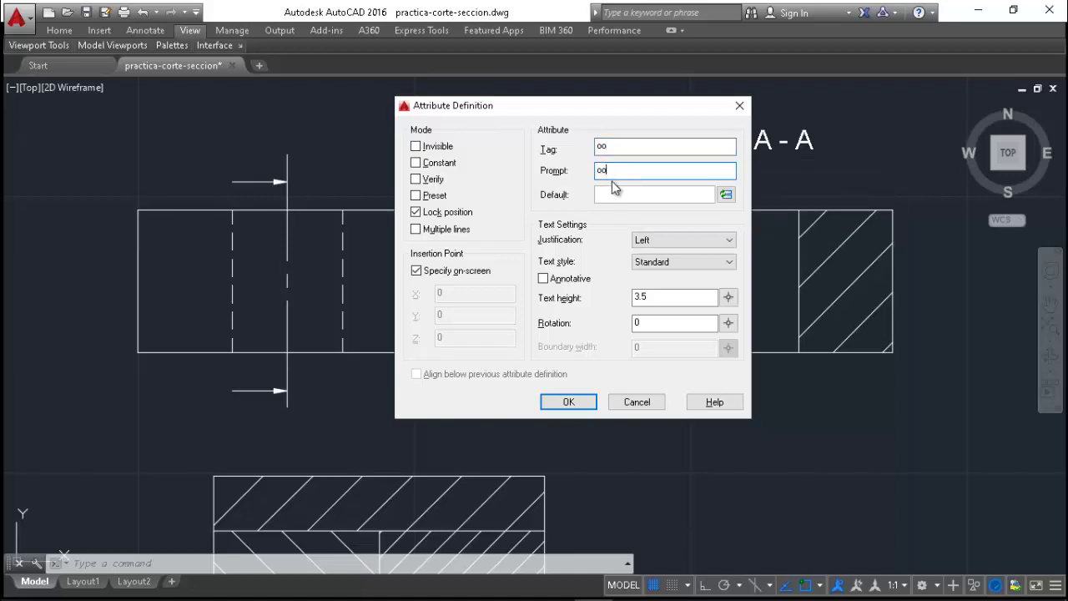
{"action": "left_click", "coordinate": [614, 192]}
{"action": "type", "text": "oo"}
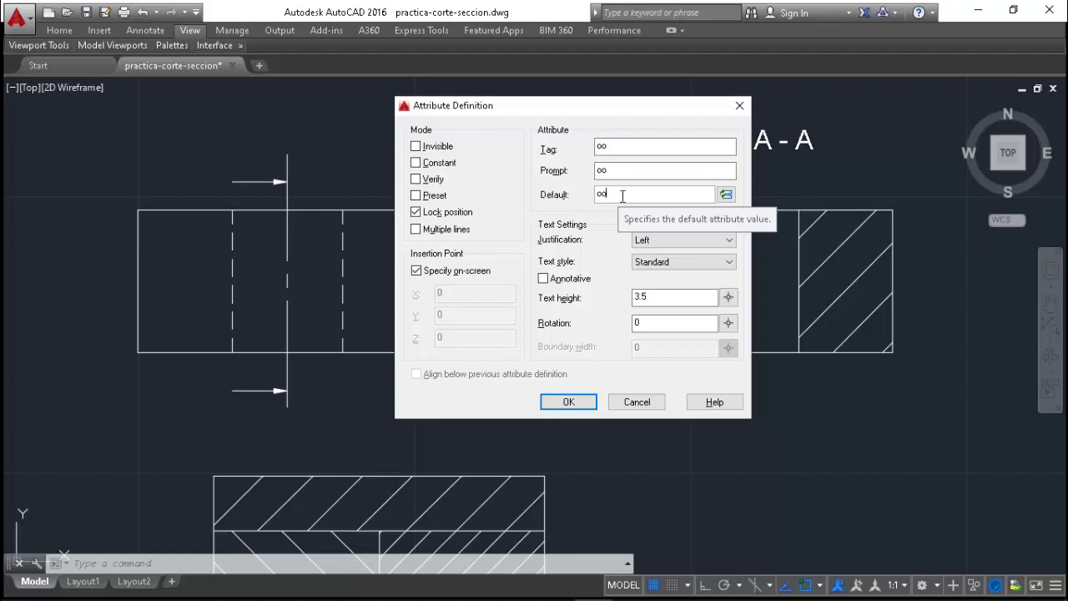
{"action": "left_click", "coordinate": [658, 296]}
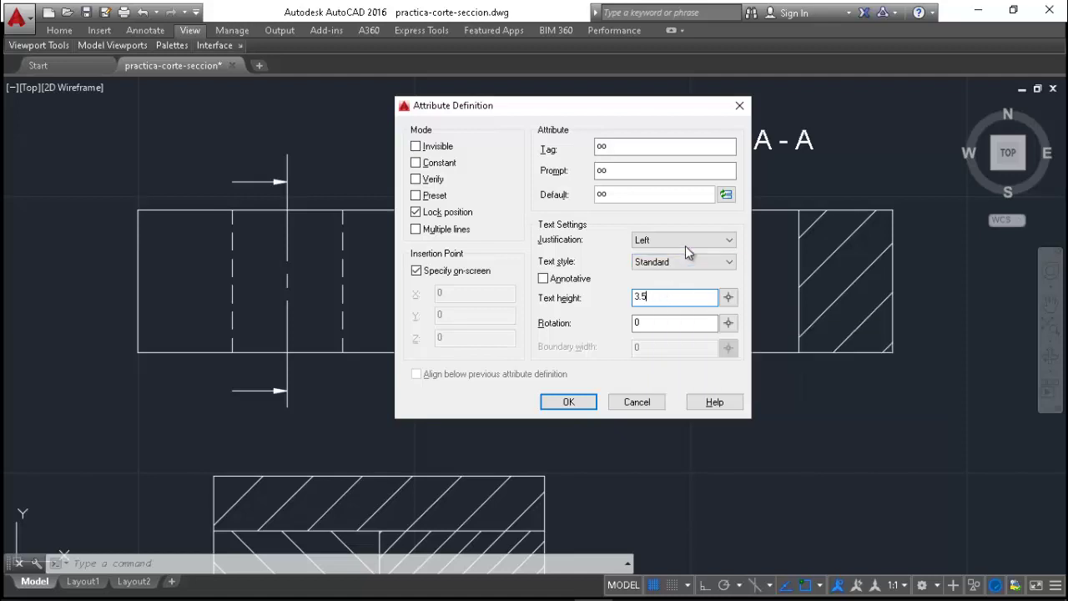
{"action": "left_click", "coordinate": [728, 241]}
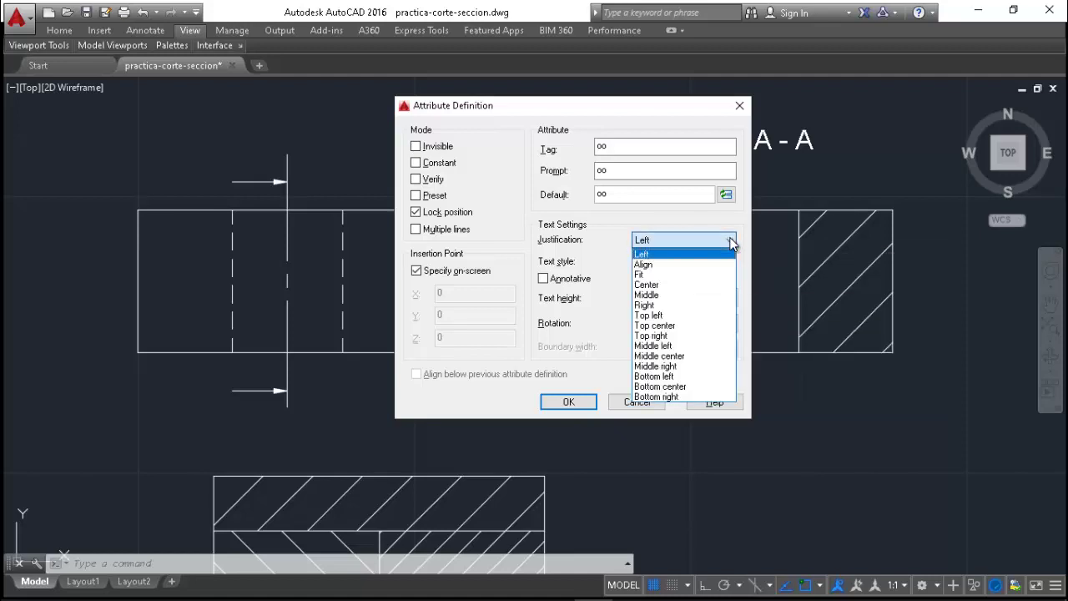
{"action": "left_click", "coordinate": [662, 285]}
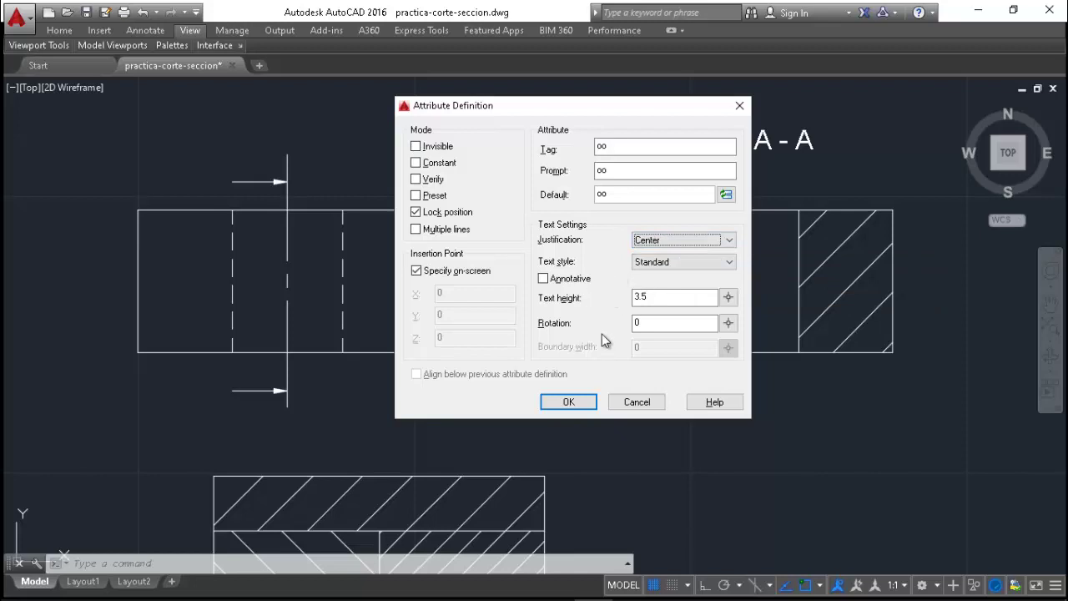
- Place the OO attribute definition just above the upper cutting-plane arrow
{"action": "left_click", "coordinate": [575, 403]}
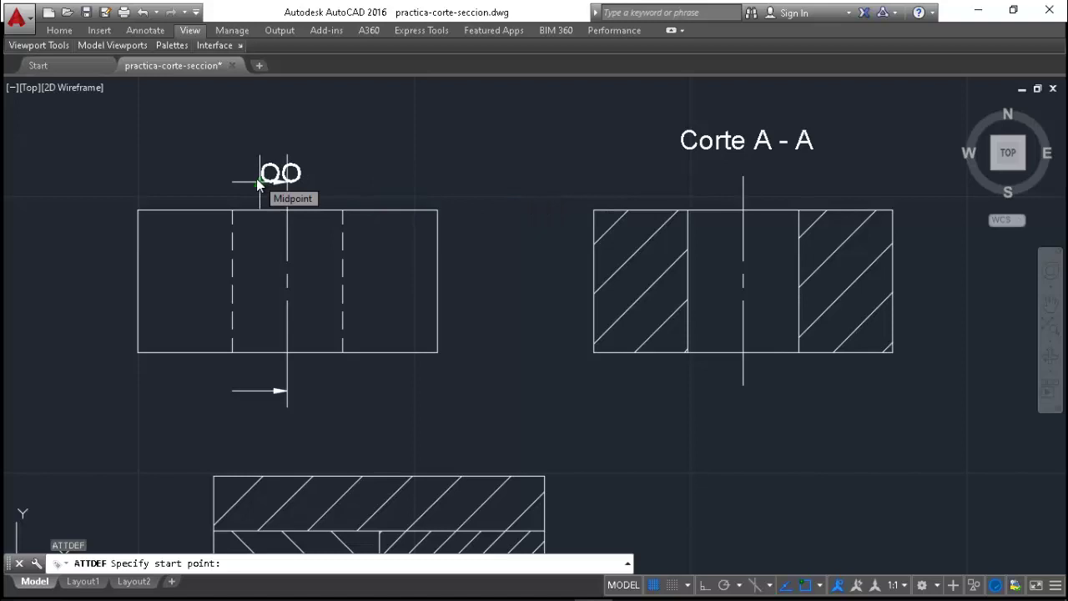
{"action": "scroll", "coordinate": [238, 176], "scroll_direction": "up", "scroll_amount": 2}
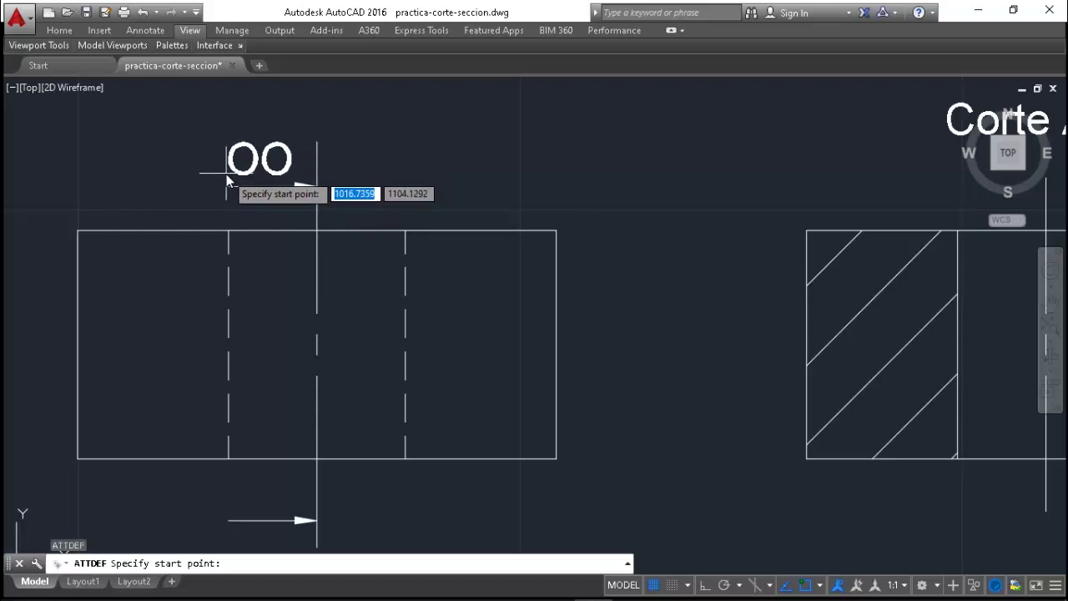
{"action": "left_click", "coordinate": [226, 178]}
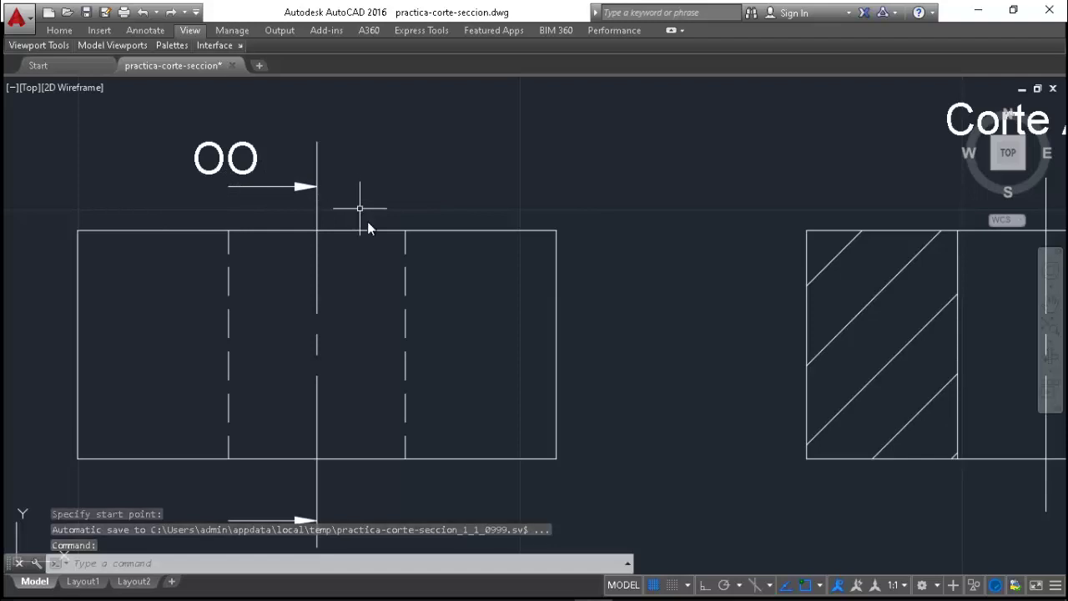
- Change the attribute's tag from OO to A in Edit Attribute Definition
{"action": "double_click", "coordinate": [247, 178]}
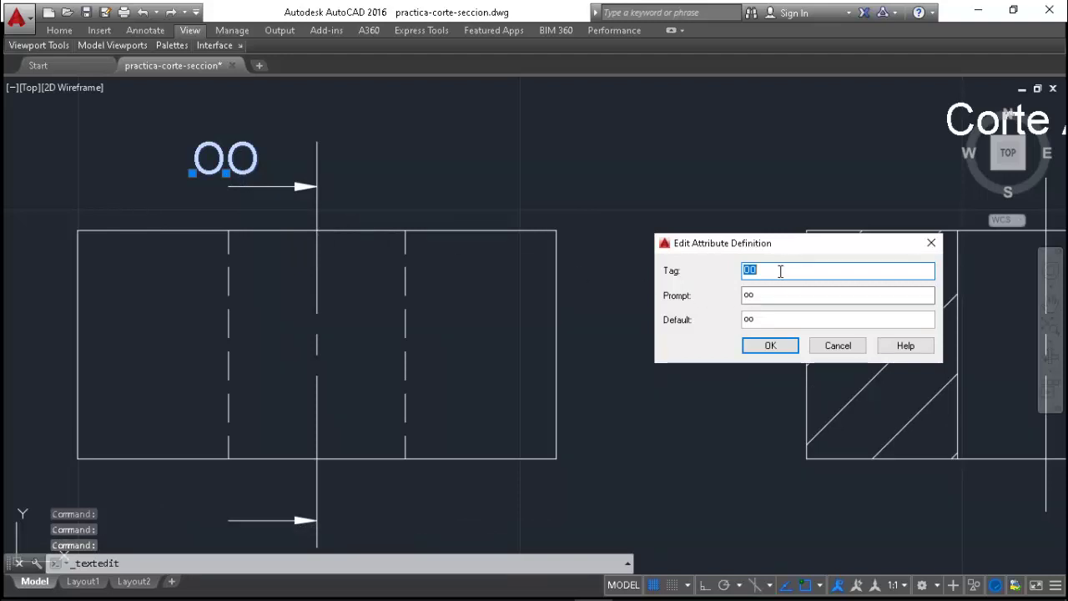
{"action": "type", "text": "A"}
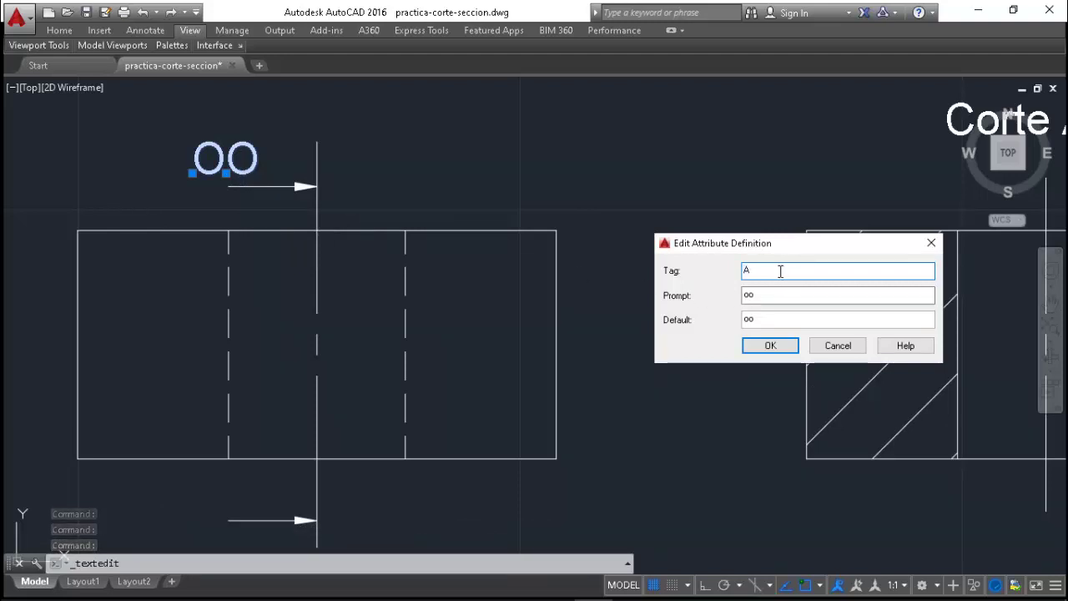
{"action": "left_click", "coordinate": [765, 347]}
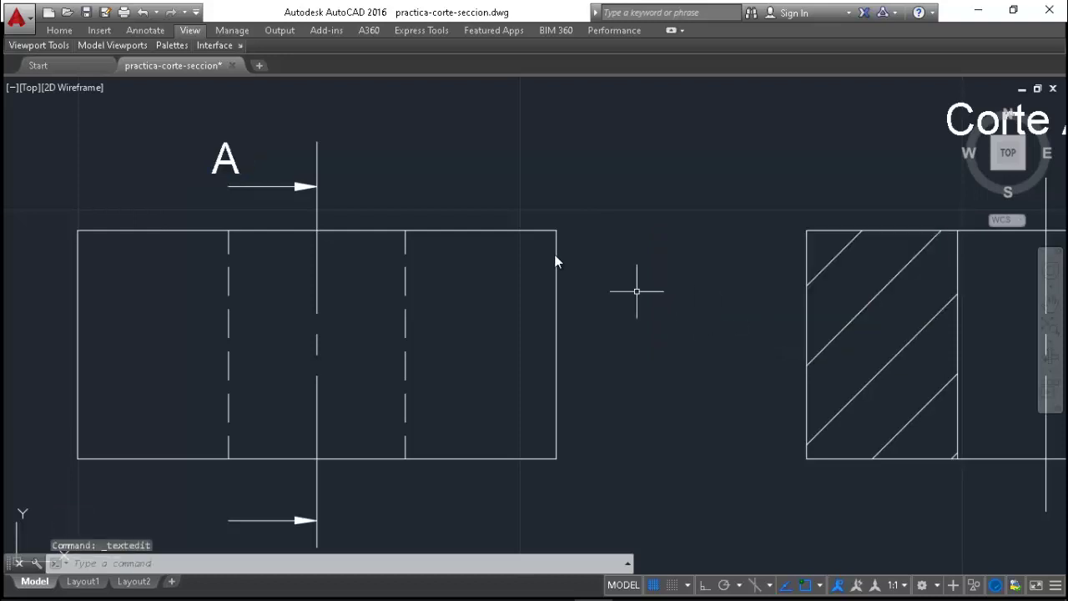
{"action": "double_click", "coordinate": [237, 178]}
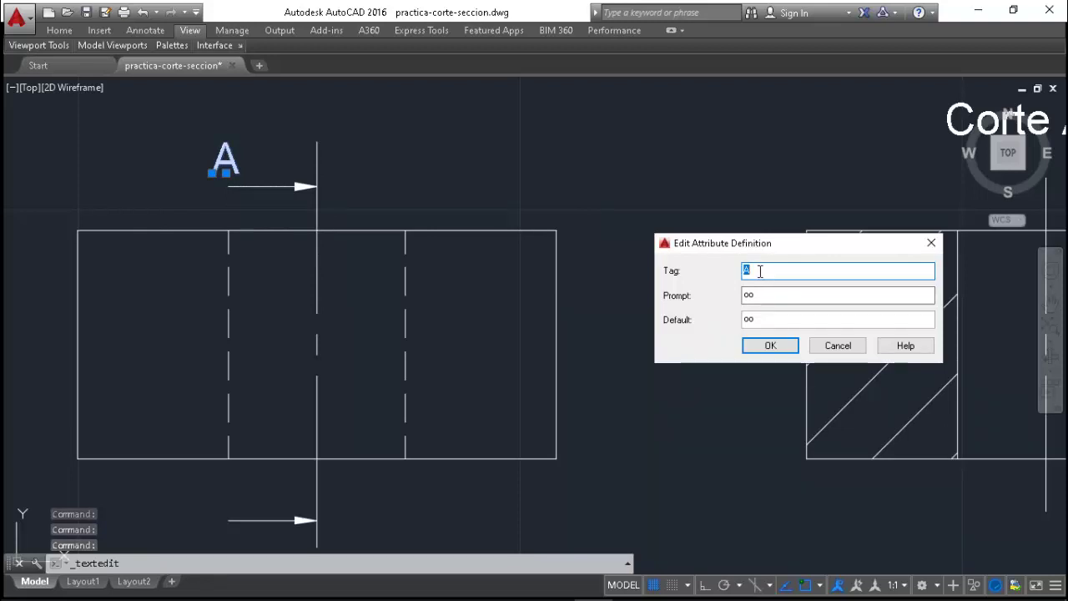
{"action": "left_click", "coordinate": [768, 345]}
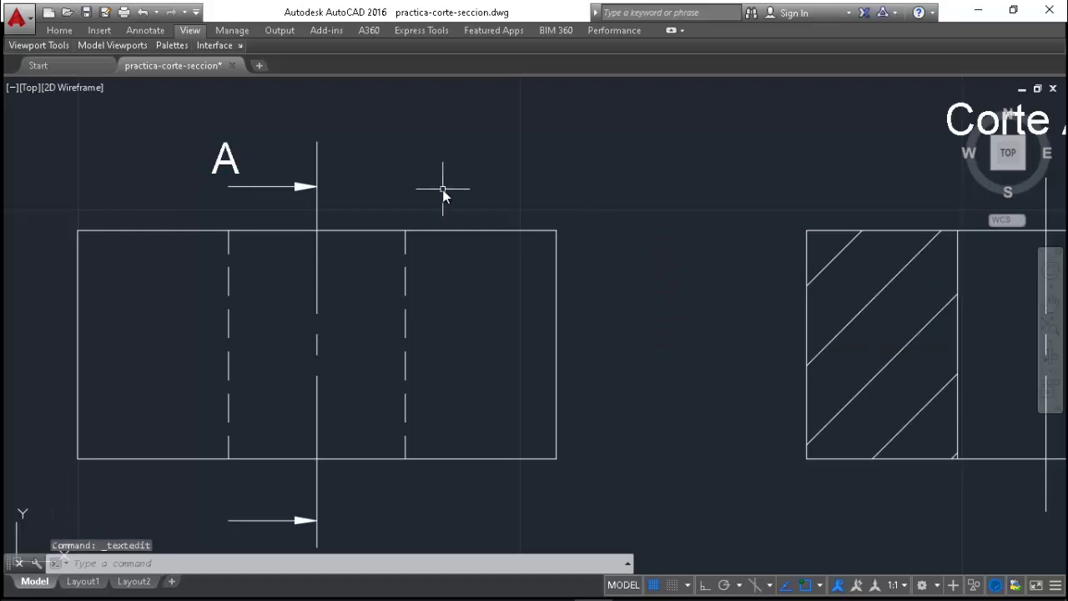
- Move the A attribute right so it sits centred over the upper arrow
{"action": "type", "text": "m"}
{"action": "key", "text": "Return"}
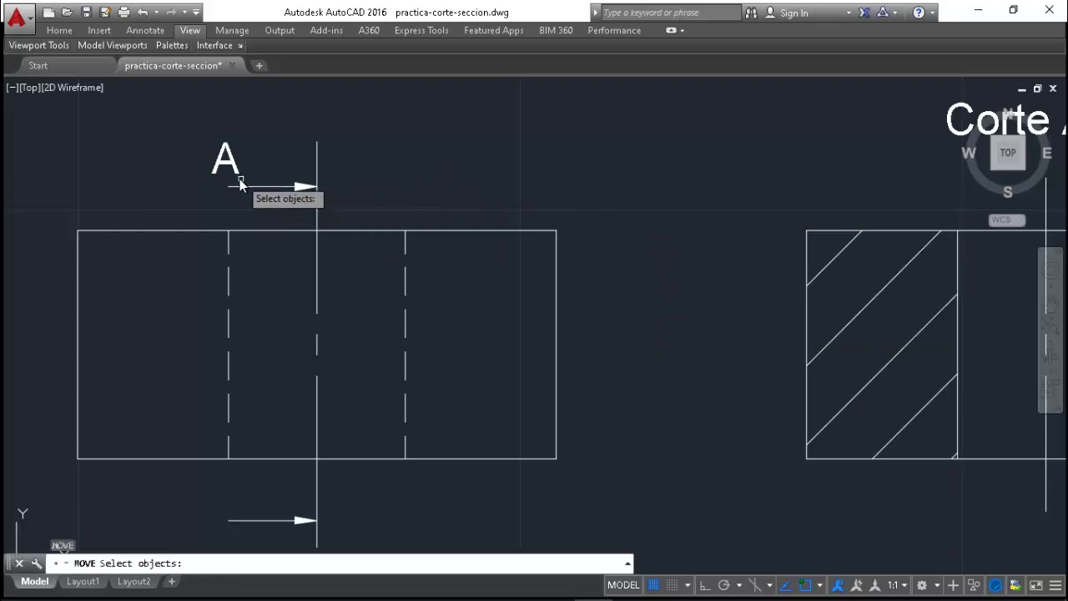
{"action": "left_click", "coordinate": [238, 179]}
{"action": "key", "text": "Return"}
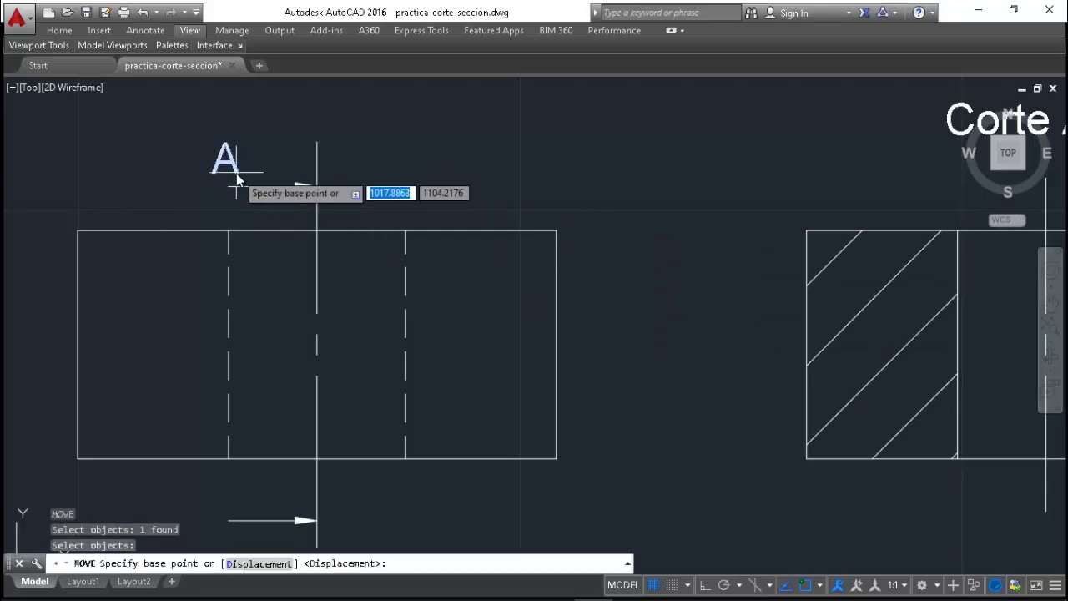
{"action": "left_click", "coordinate": [236, 172]}
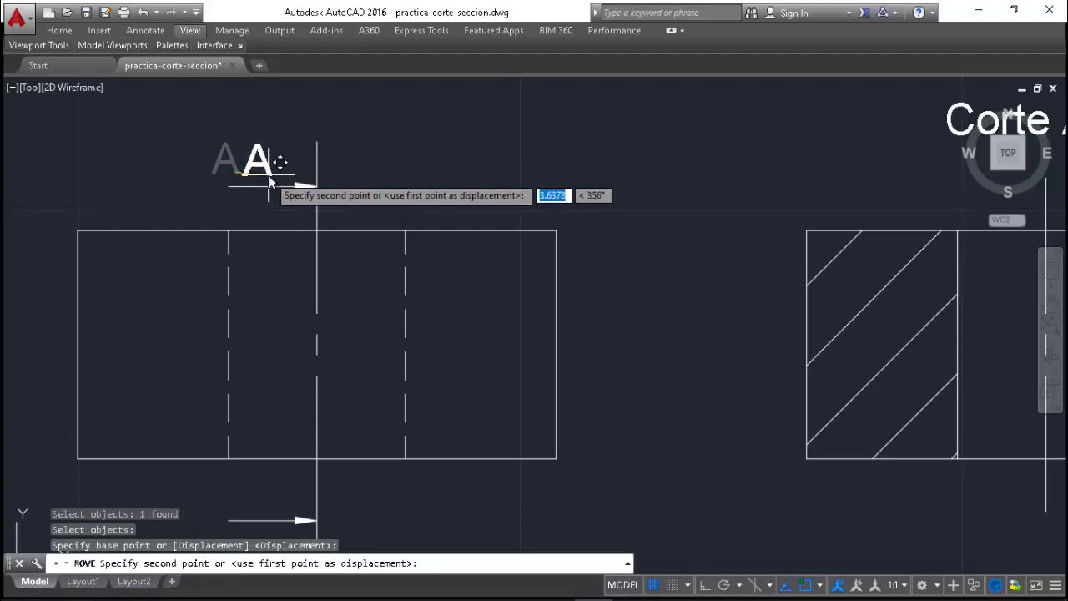
{"action": "left_click", "coordinate": [267, 177]}
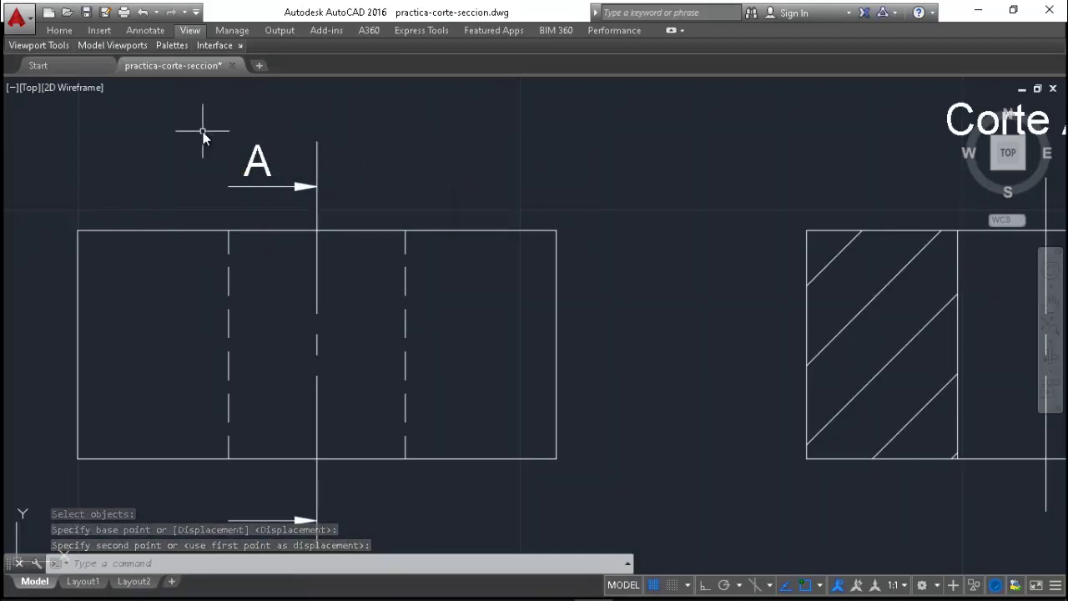
- Block the upper arrow, section line and A label as Corte-superior, based at the line-rectangle intersection, value A
{"action": "left_click", "coordinate": [288, 187]}
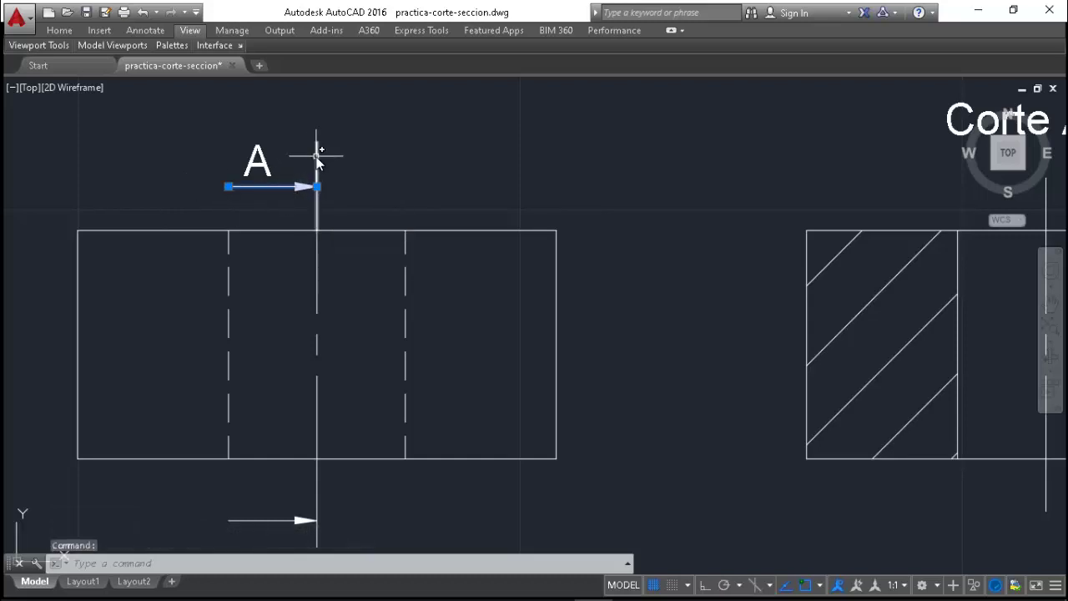
{"action": "left_click", "coordinate": [317, 159]}
{"action": "left_click", "coordinate": [264, 159]}
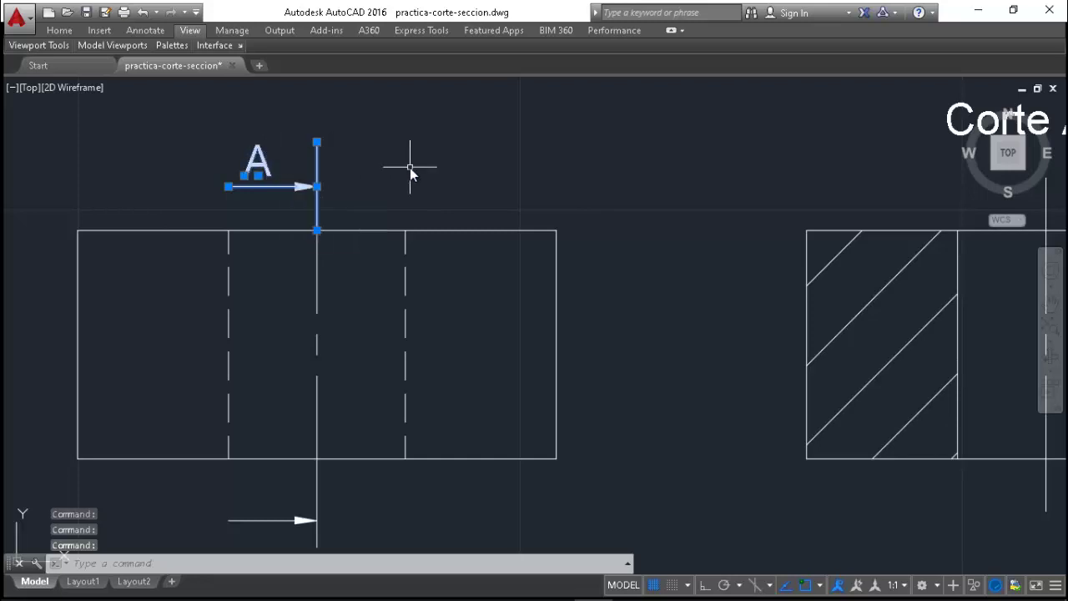
{"action": "type", "text": "B"}
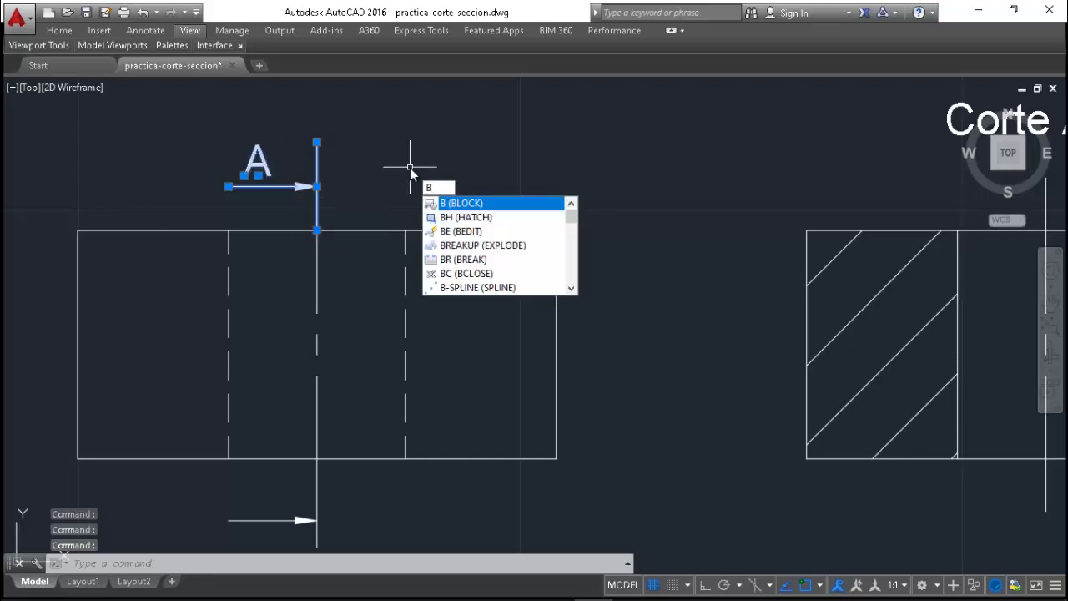
{"action": "key", "text": "Return"}
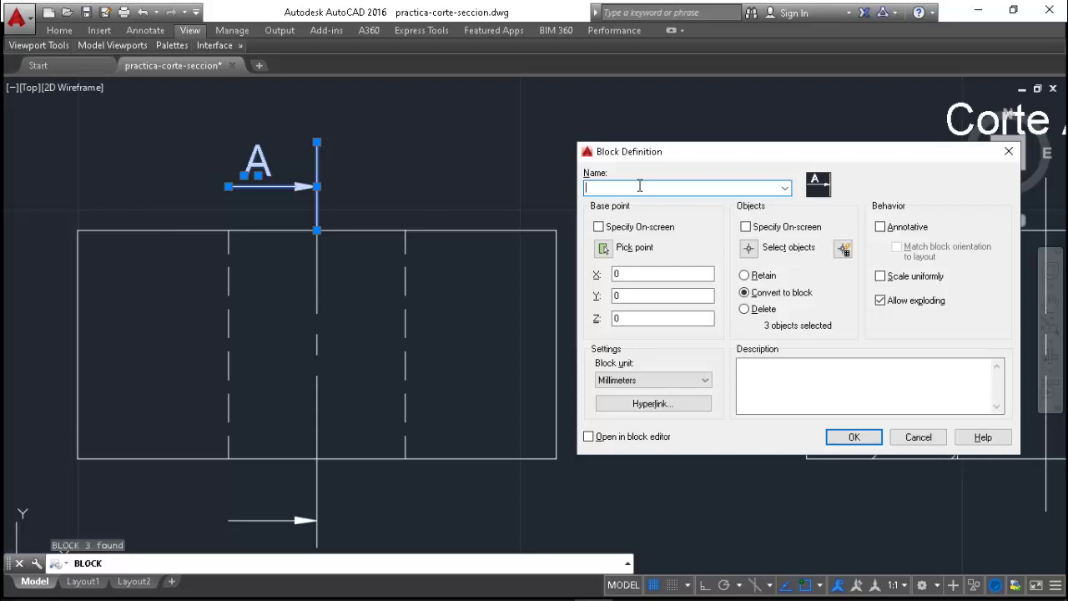
{"action": "type", "text": "Corte"}
{"action": "type", "text": "-"}
{"action": "type", "text": "su"}
{"action": "type", "text": "peri"}
{"action": "type", "text": "or"}
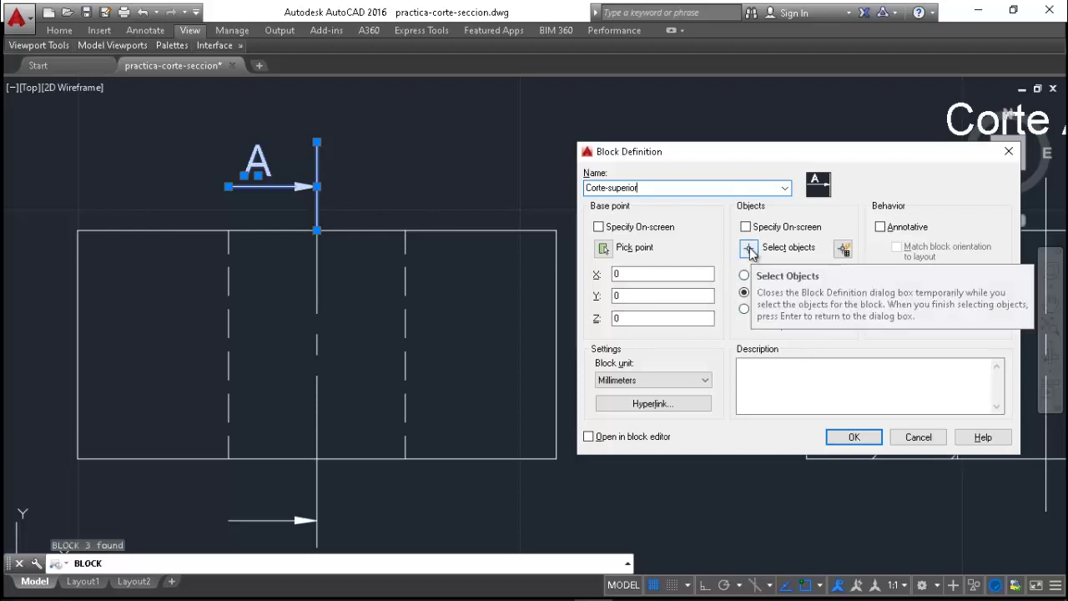
{"action": "left_click", "coordinate": [604, 250]}
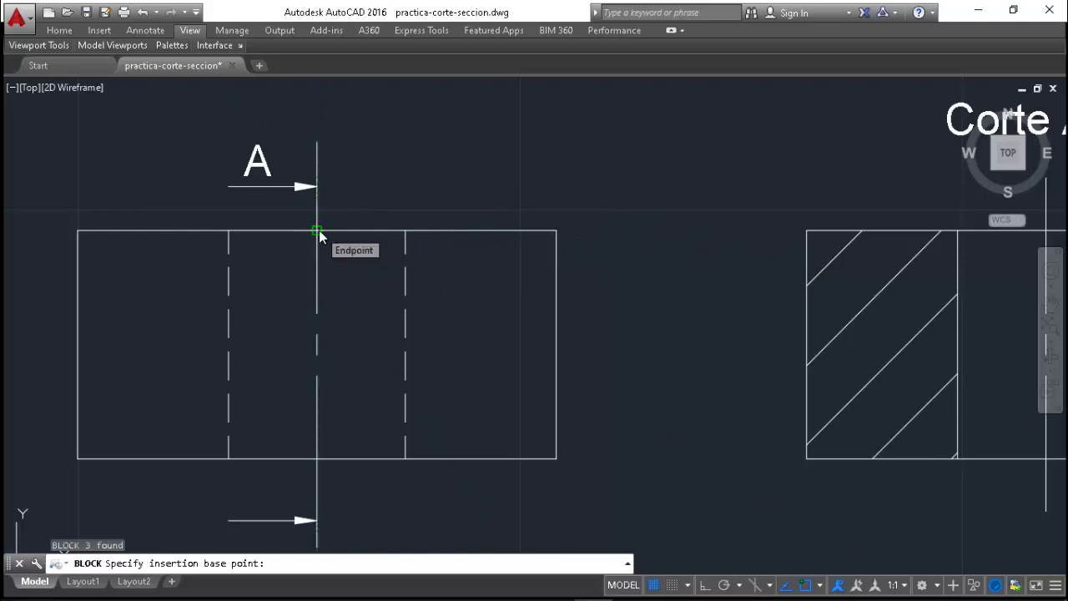
{"action": "left_click", "coordinate": [318, 233]}
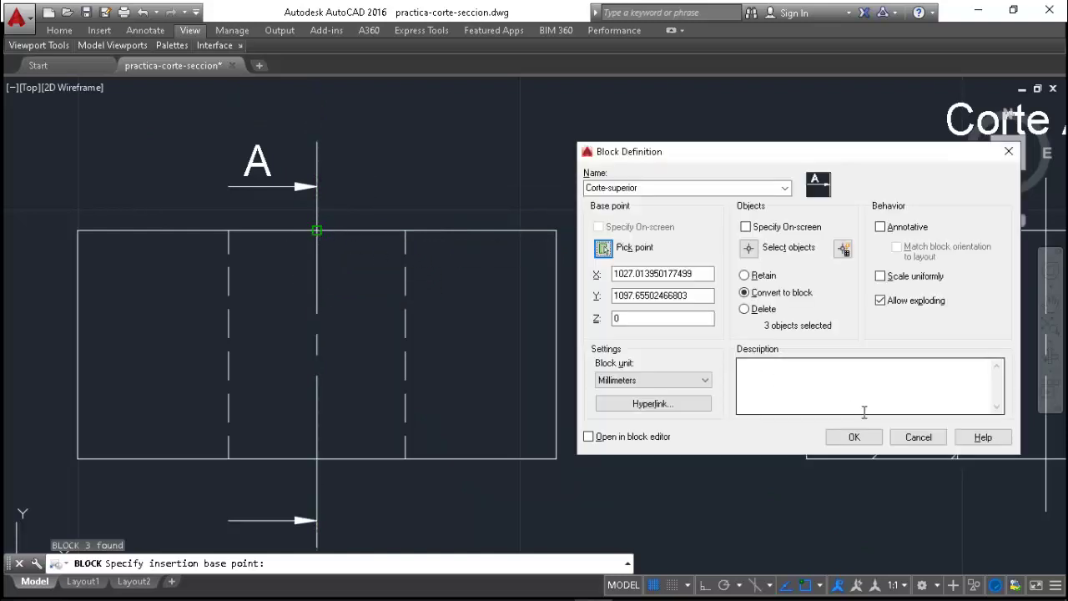
{"action": "left_click", "coordinate": [854, 437]}
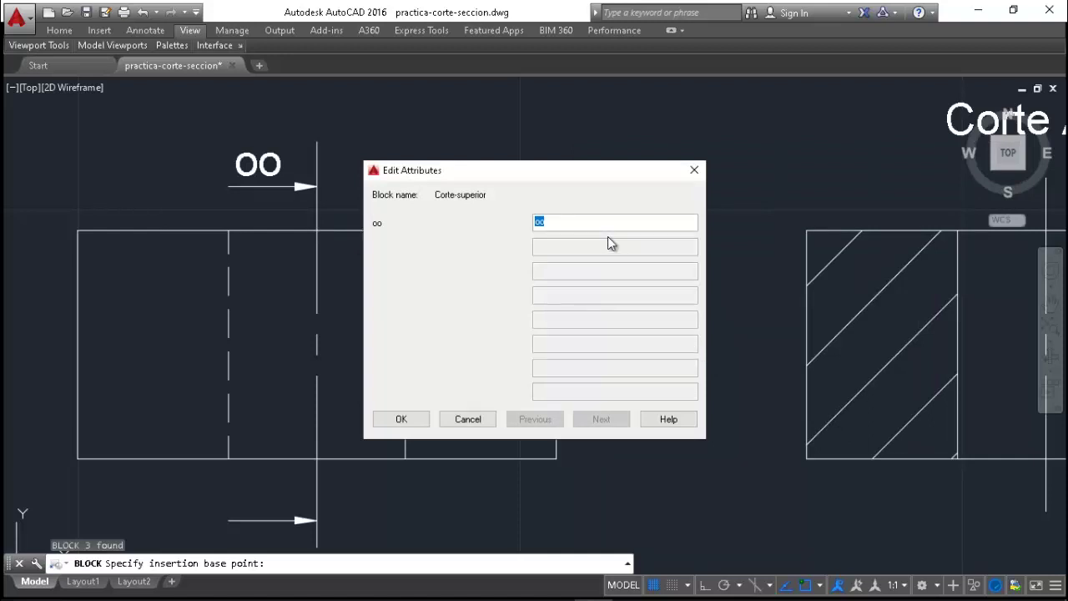
{"action": "type", "text": "A"}
{"action": "left_click", "coordinate": [407, 419]}
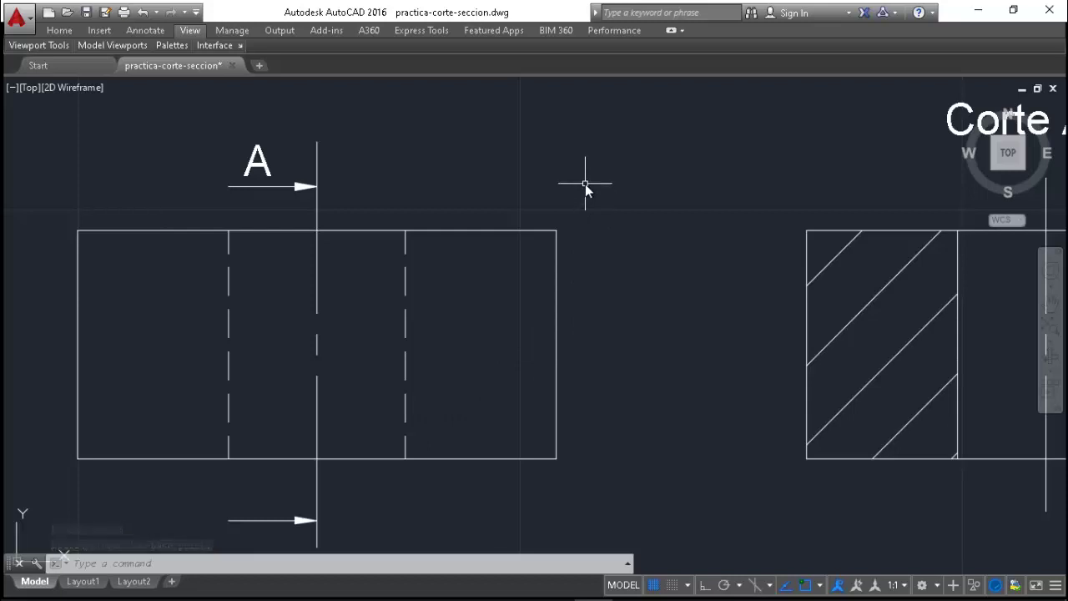
- Zoom out and cancel an accidentally started MTEXT command
{"action": "scroll", "coordinate": [585, 183], "scroll_direction": "down", "scroll_amount": 2}
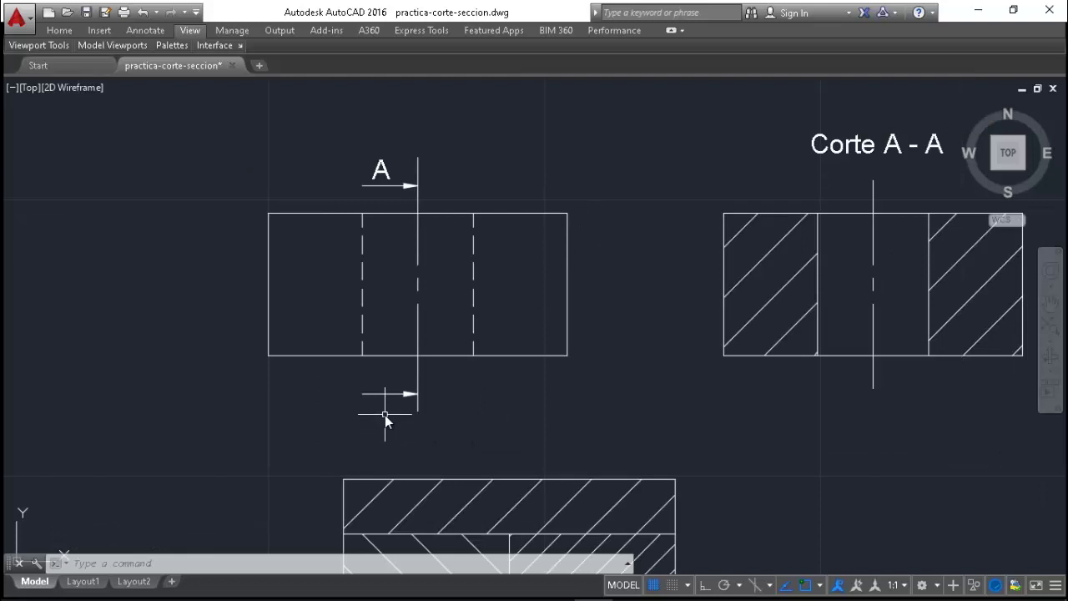
{"action": "type", "text": "M"}
{"action": "type", "text": "T"}
{"action": "key", "text": "Return"}
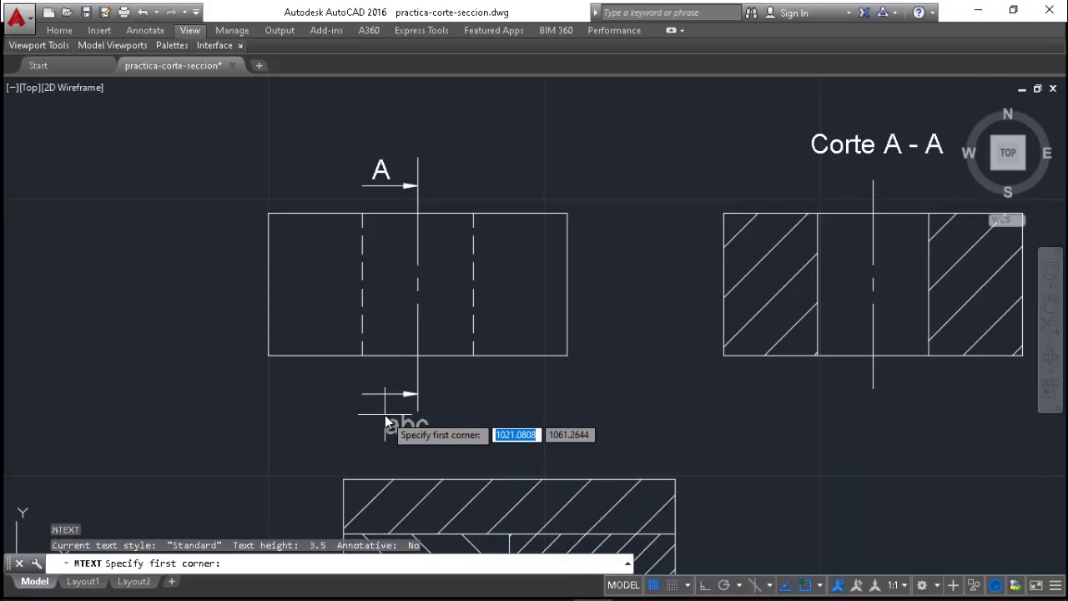
{"action": "key", "text": "Escape"}
- Define an ATTDEF attribute with tag, prompt and default oo, using Center justification
{"action": "type", "text": "A"}
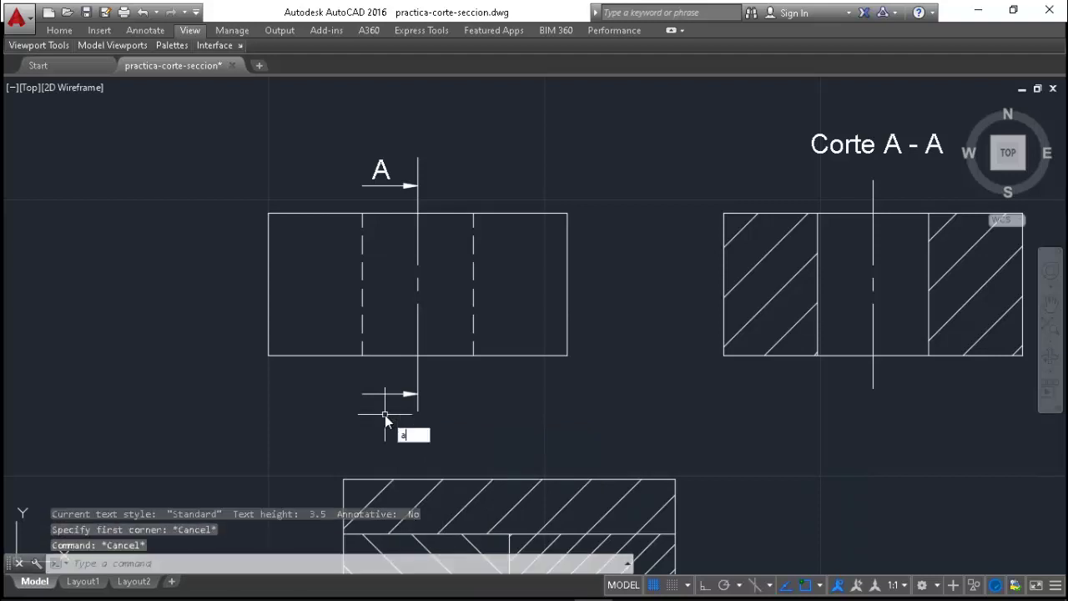
{"action": "type", "text": "TT"}
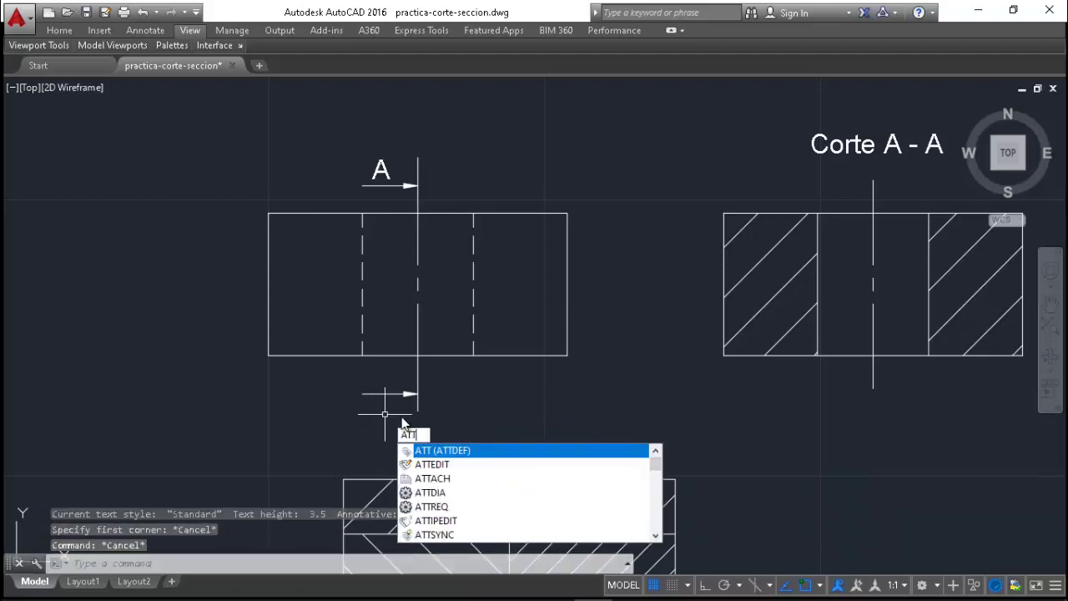
{"action": "key", "text": "Return"}
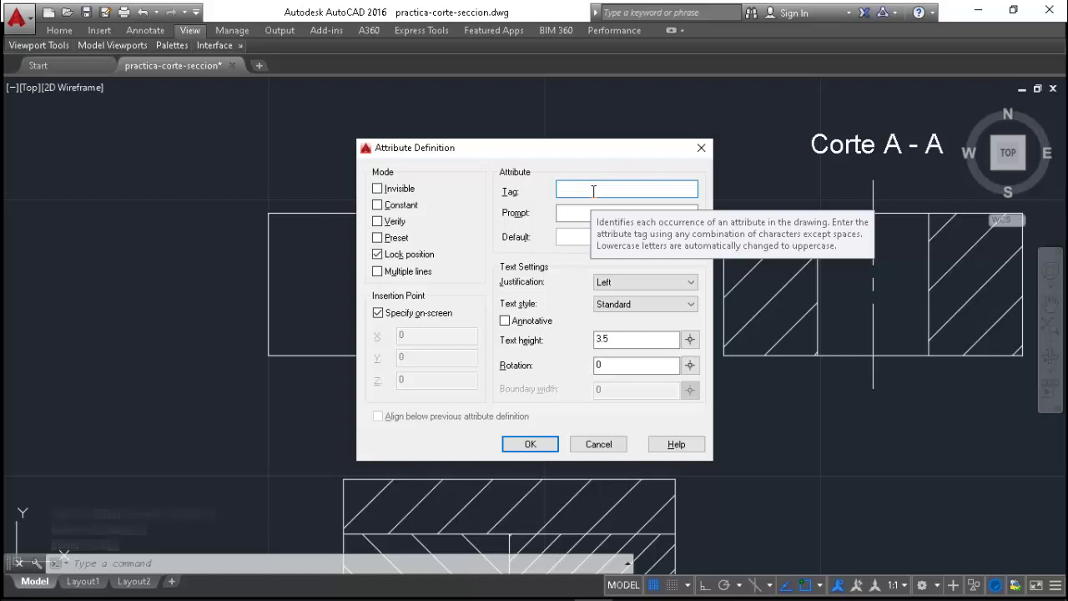
{"action": "type", "text": "oo"}
{"action": "left_click", "coordinate": [592, 212]}
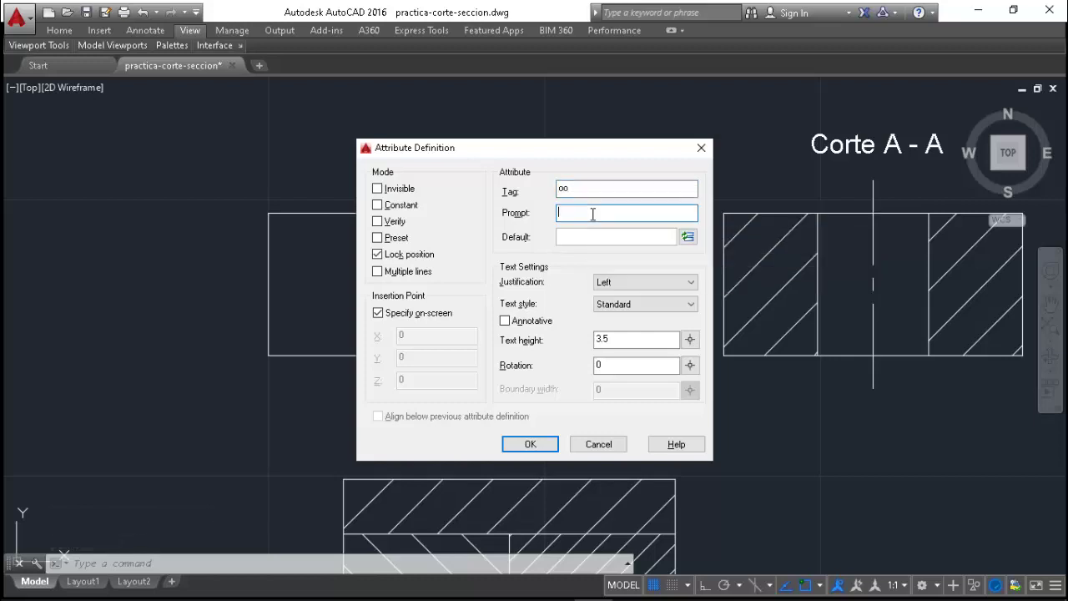
{"action": "type", "text": "oo"}
{"action": "left_click", "coordinate": [587, 238]}
{"action": "type", "text": "oo"}
{"action": "left_click", "coordinate": [655, 284]}
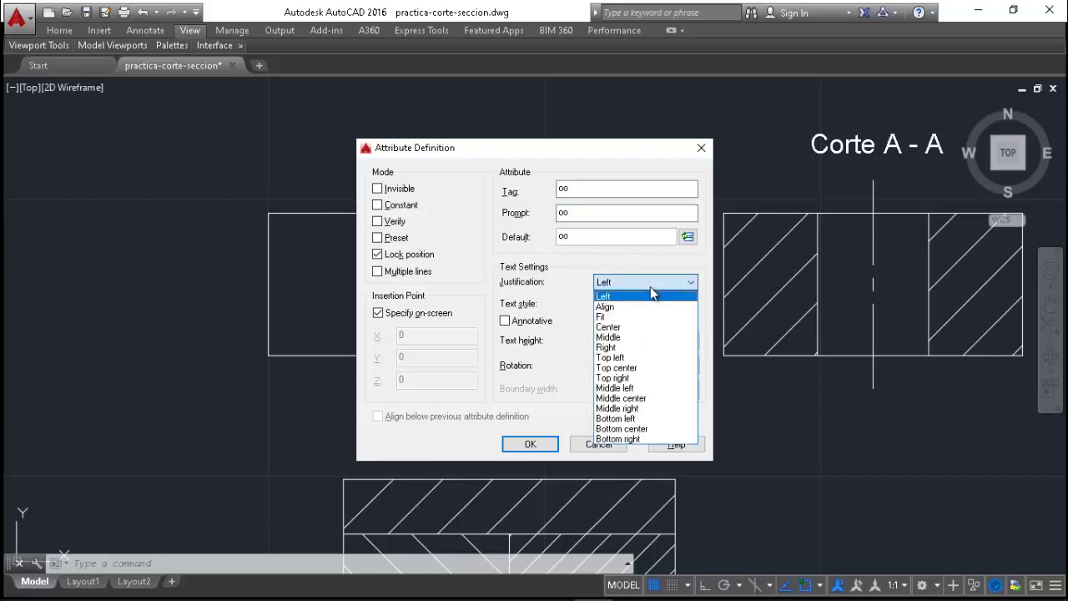
{"action": "left_click", "coordinate": [636, 319]}
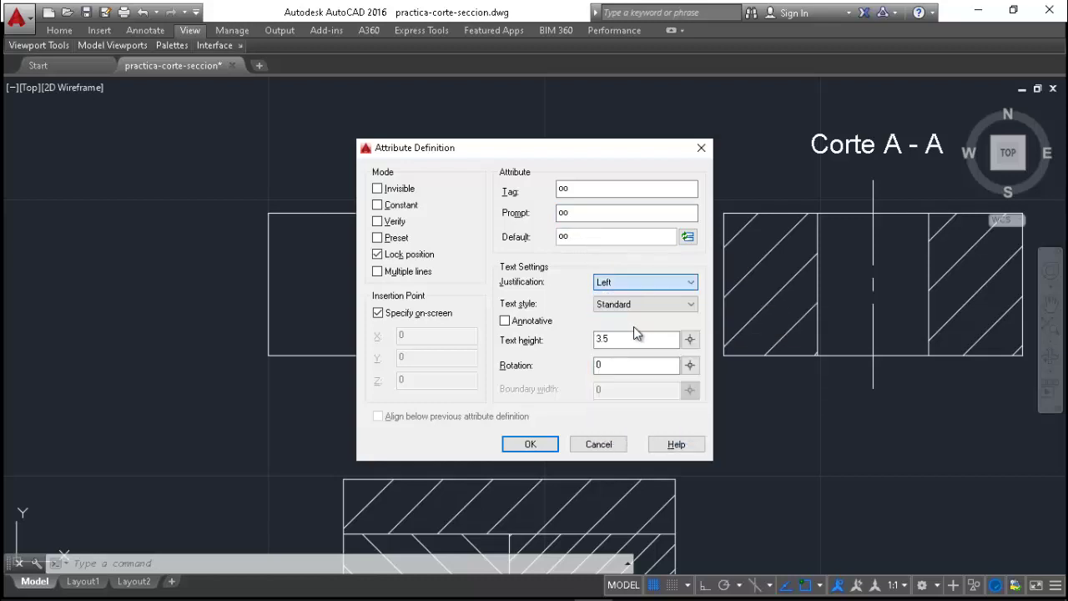
{"action": "left_click", "coordinate": [543, 443]}
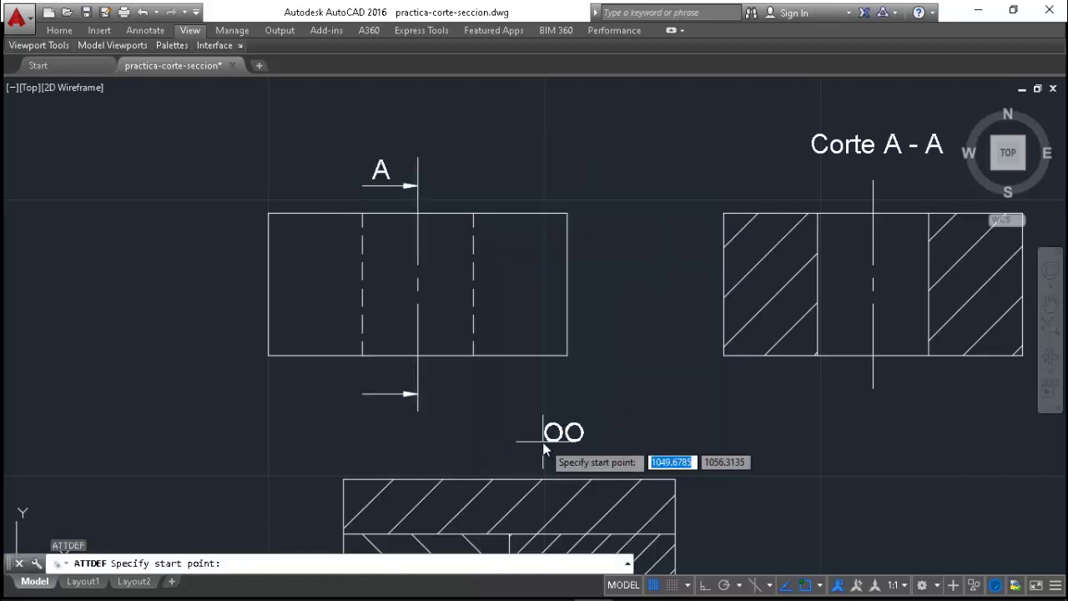
- Place the new attribute near the lower arrow and rename its tag to A
{"action": "left_click", "coordinate": [368, 386]}
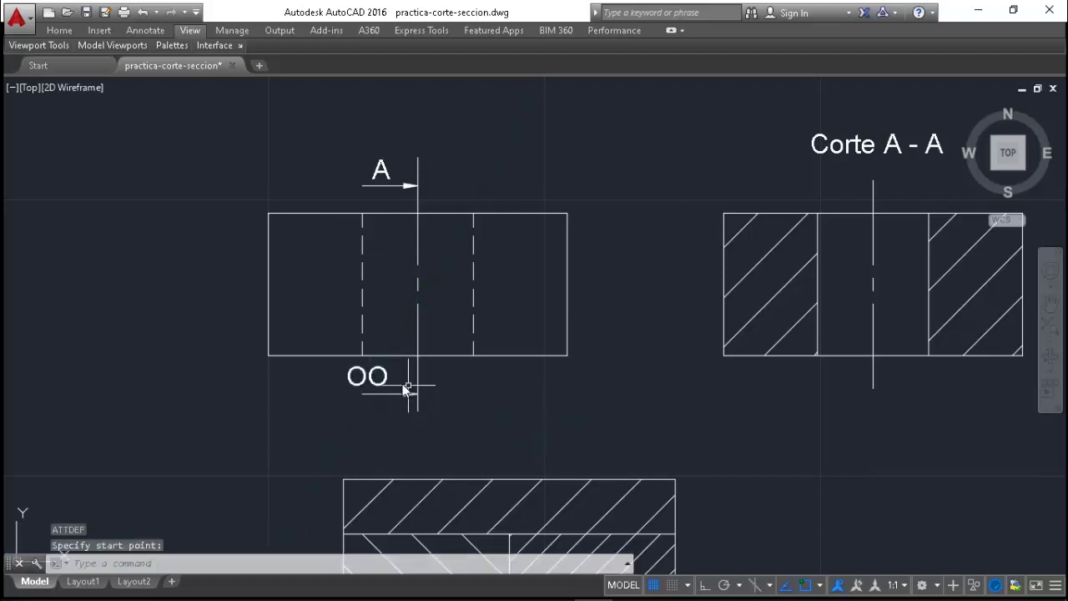
{"action": "double_click", "coordinate": [388, 376]}
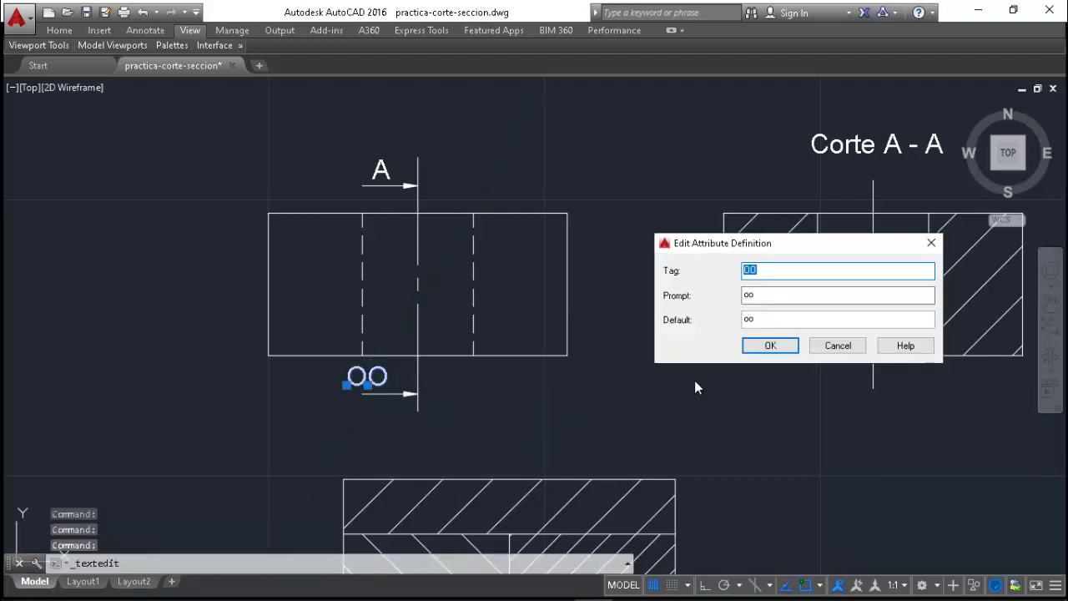
{"action": "type", "text": "A"}
{"action": "left_click", "coordinate": [770, 346]}
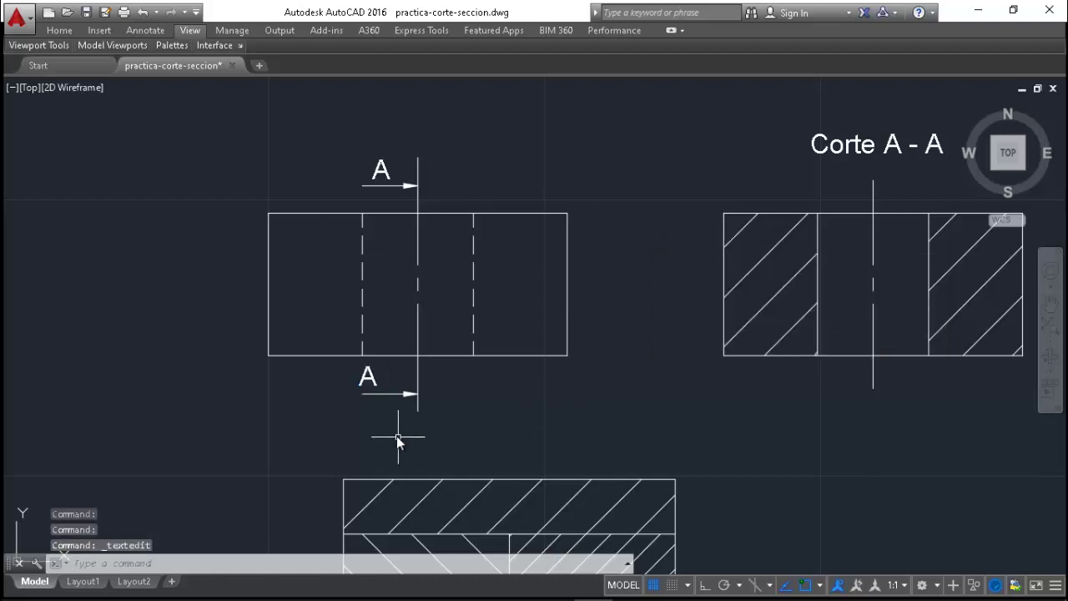
- Move the lower A label to sit centred just above its cutting-plane arrow
{"action": "scroll", "coordinate": [361, 407], "scroll_direction": "up", "scroll_amount": 2}
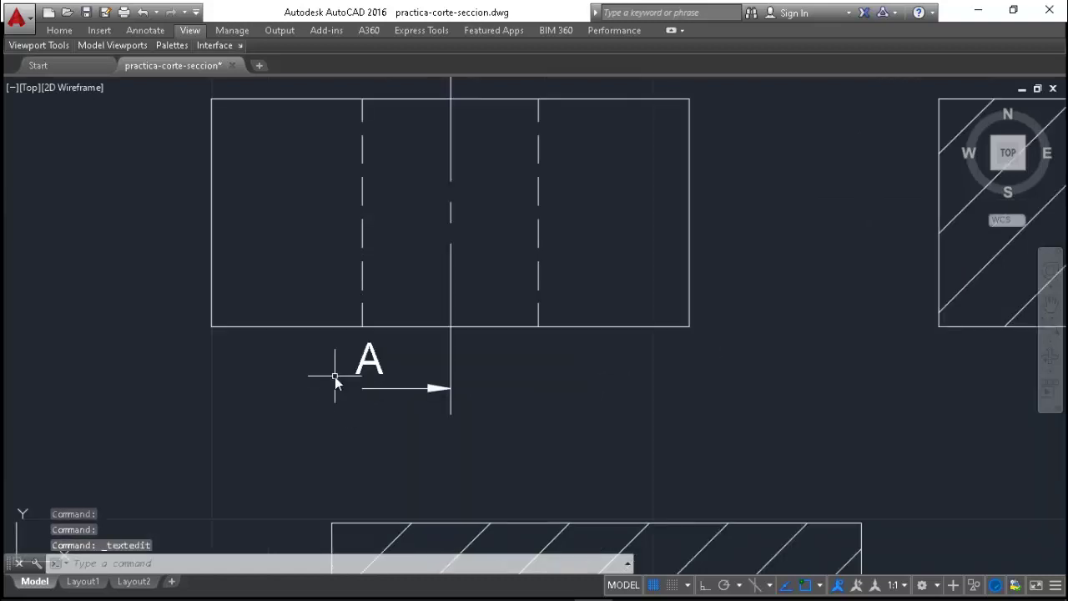
{"action": "type", "text": "m"}
{"action": "key", "text": "Return"}
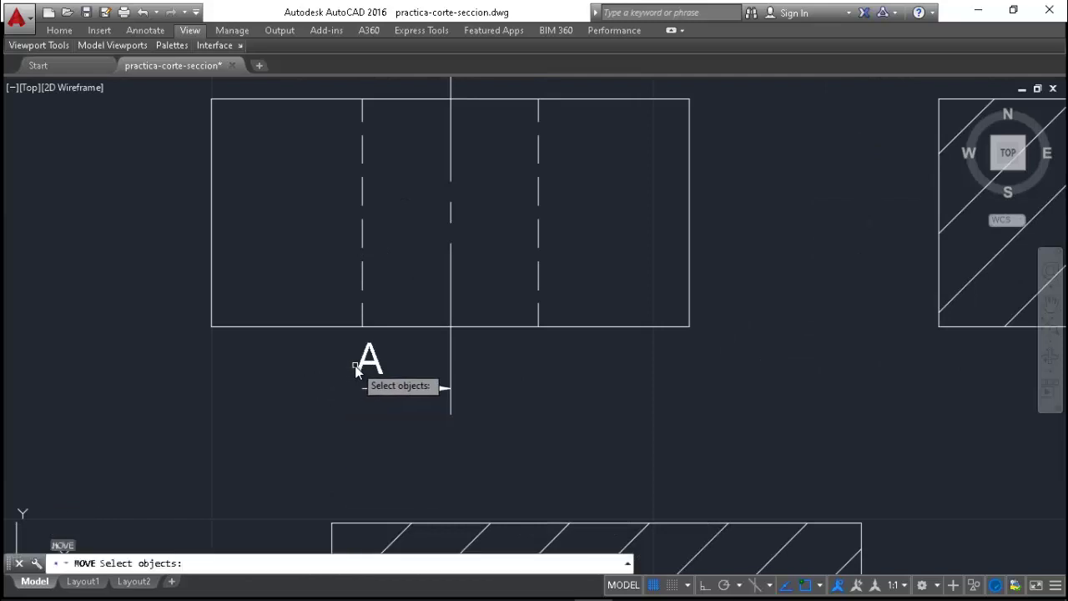
{"action": "left_click", "coordinate": [362, 365]}
{"action": "key", "text": "Return"}
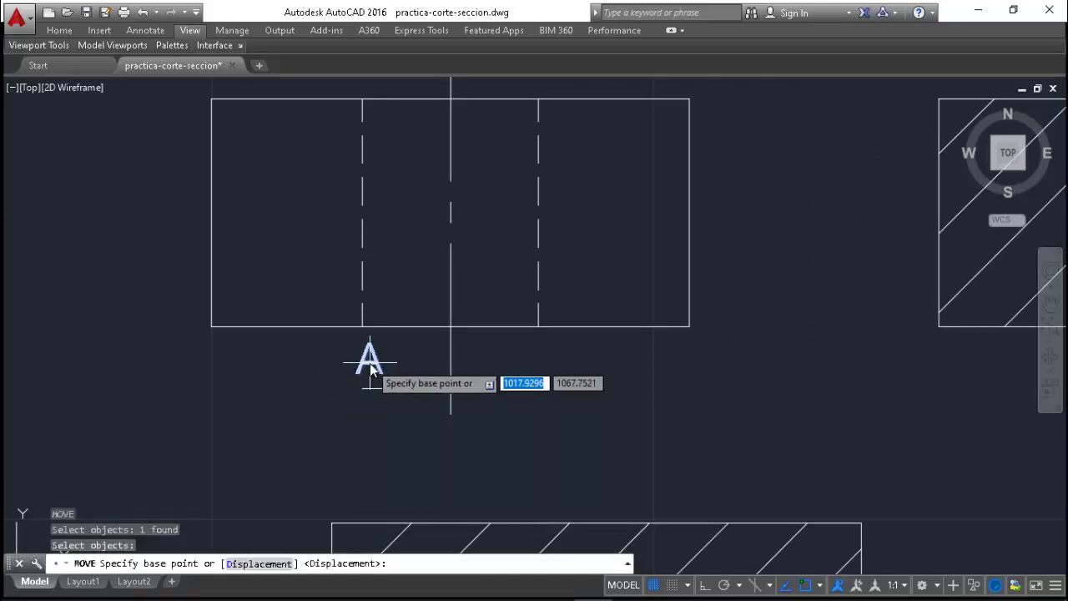
{"action": "left_click", "coordinate": [371, 363]}
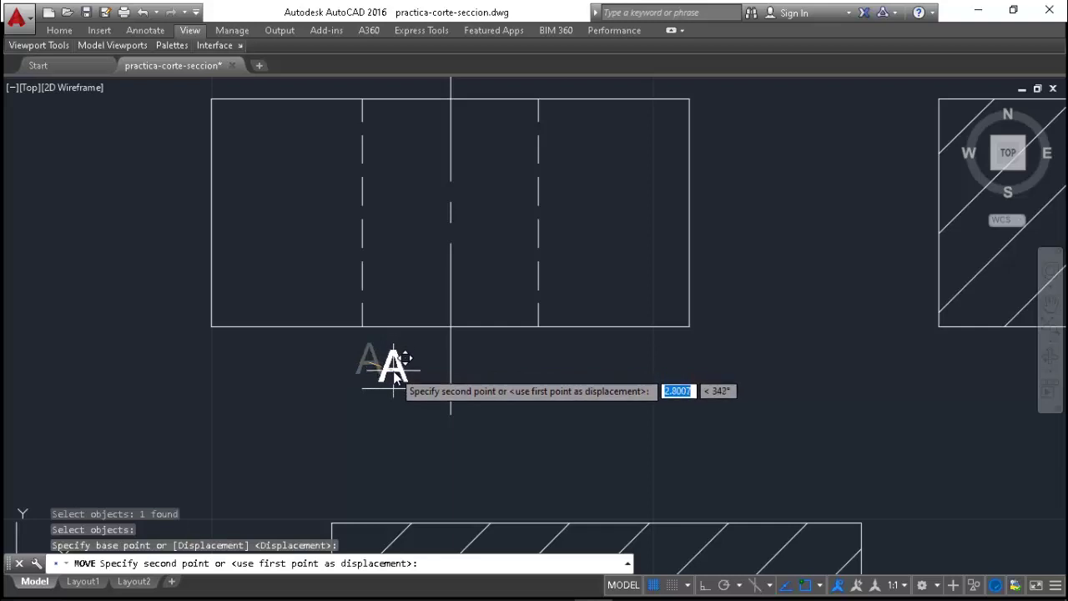
{"action": "left_click", "coordinate": [394, 370]}
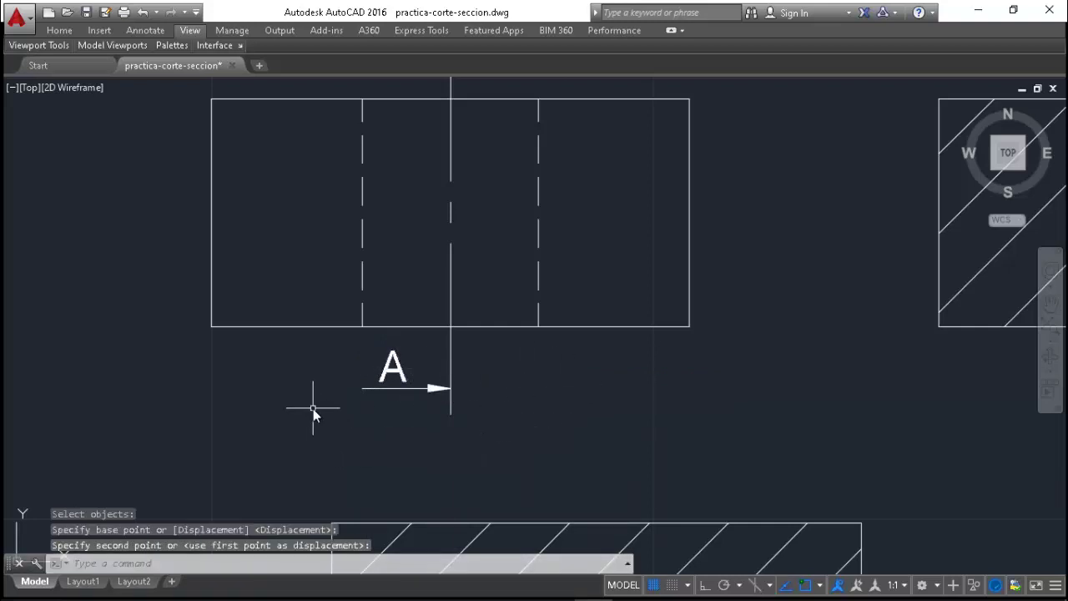
{"action": "scroll", "coordinate": [313, 409], "scroll_direction": "down", "scroll_amount": 2}
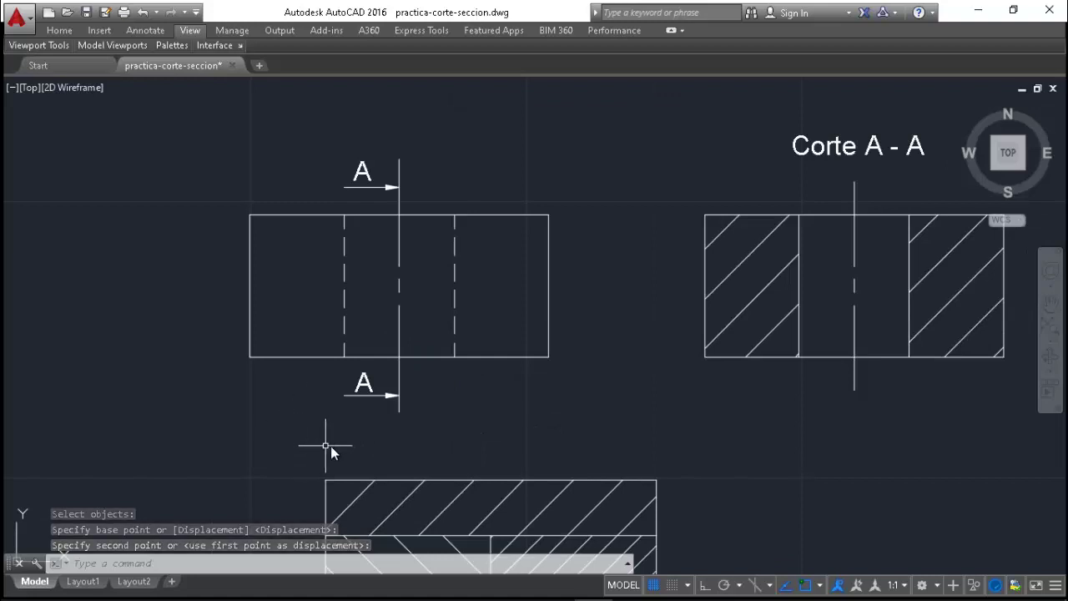
- Block the lower cutting line, arrow and A label as corte-inferior, based at the line-rectangle intersection, value A
{"action": "left_click", "coordinate": [400, 412]}
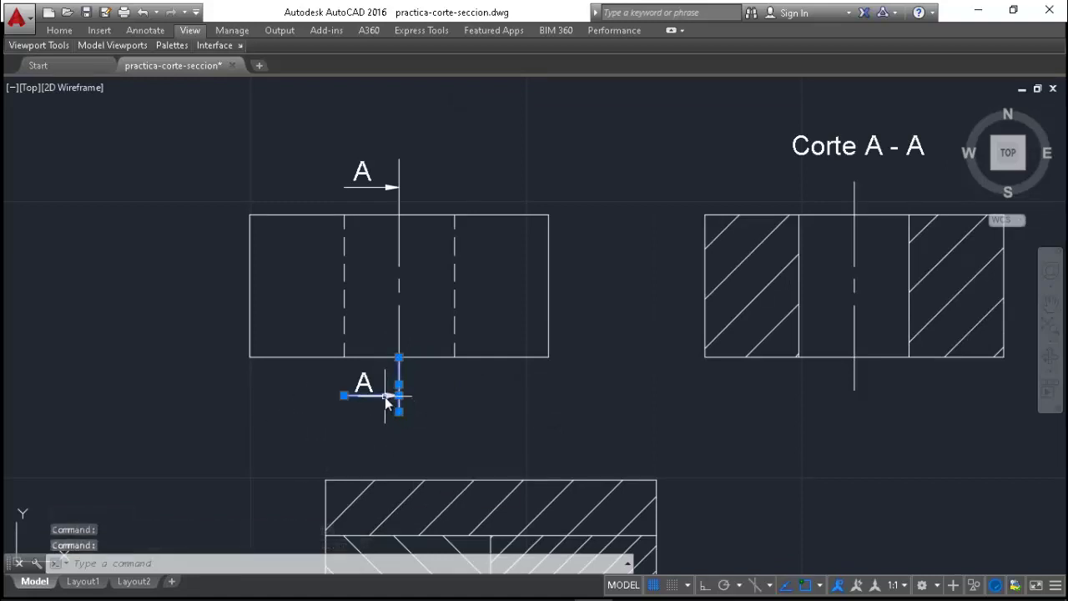
{"action": "left_click", "coordinate": [368, 382]}
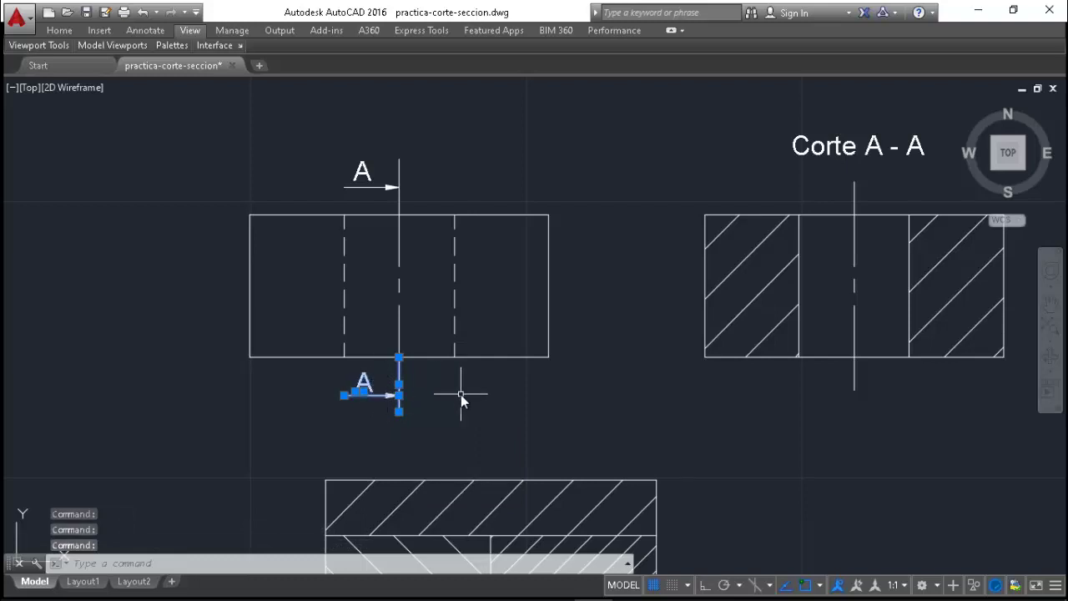
{"action": "type", "text": "b"}
{"action": "key", "text": "Return"}
{"action": "type", "text": "corte-inferior"}
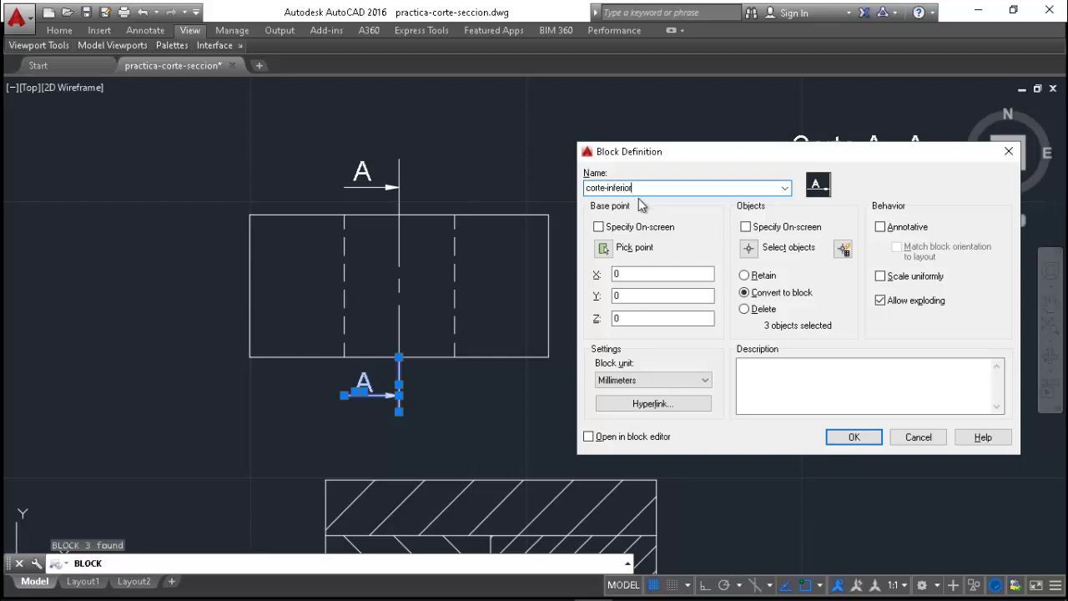
{"action": "left_click", "coordinate": [603, 249]}
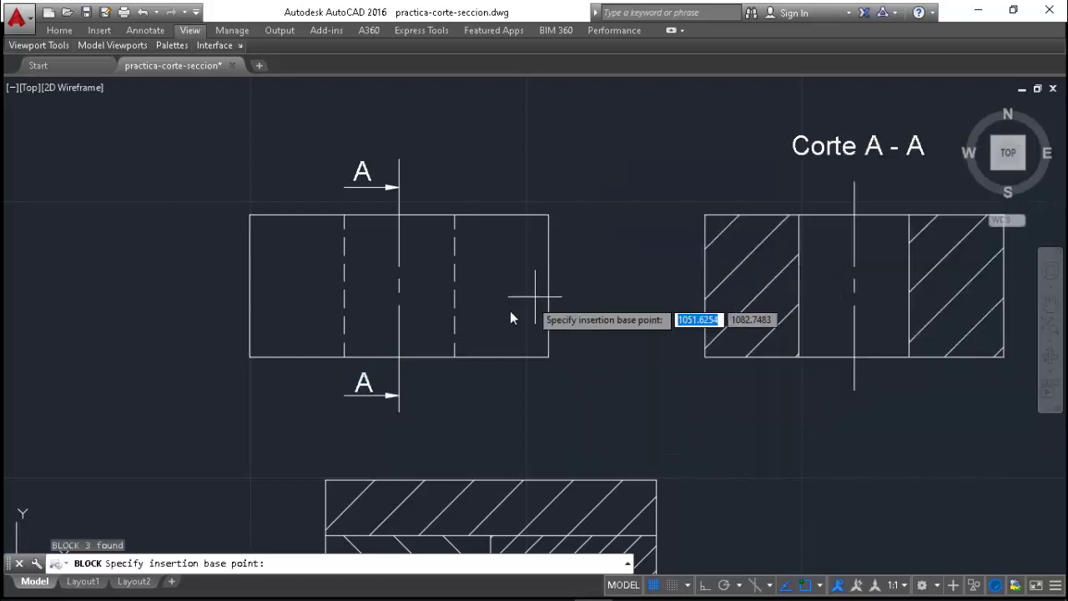
{"action": "left_click", "coordinate": [400, 360]}
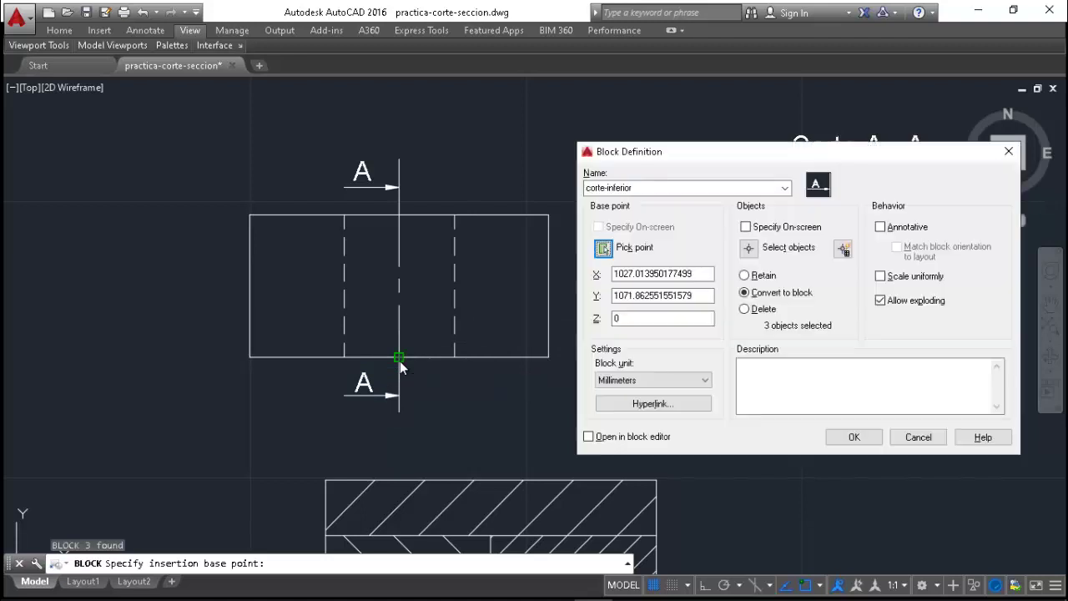
{"action": "left_click", "coordinate": [848, 435]}
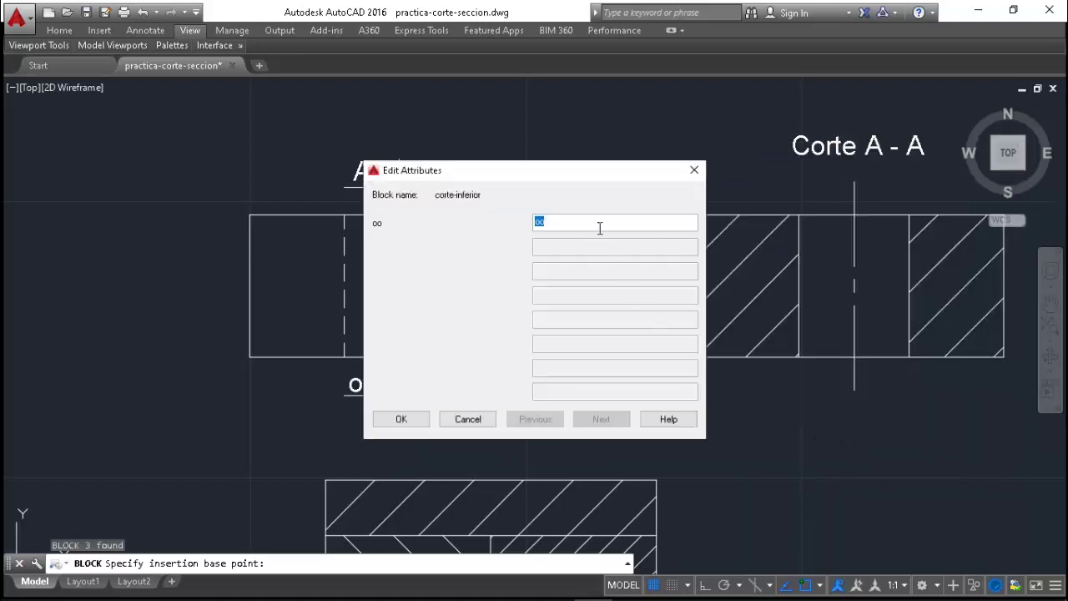
{"action": "type", "text": "A"}
{"action": "left_click", "coordinate": [424, 414]}
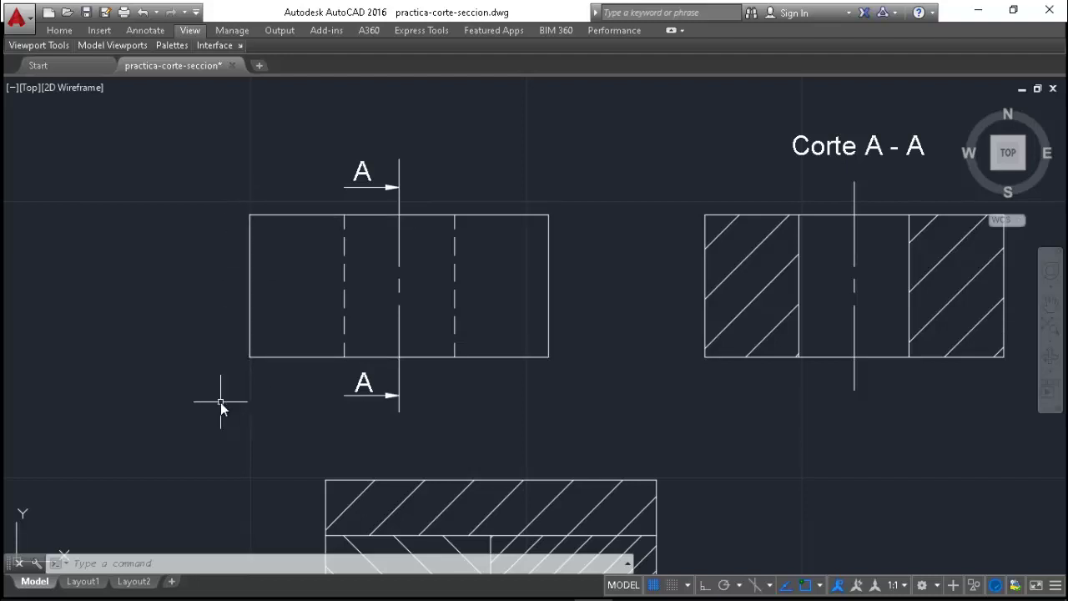
- Insert the Corte-superior block at the plan rectangle's top-left corner with attribute value A
{"action": "type", "text": "I"}
{"action": "key", "text": "Return"}
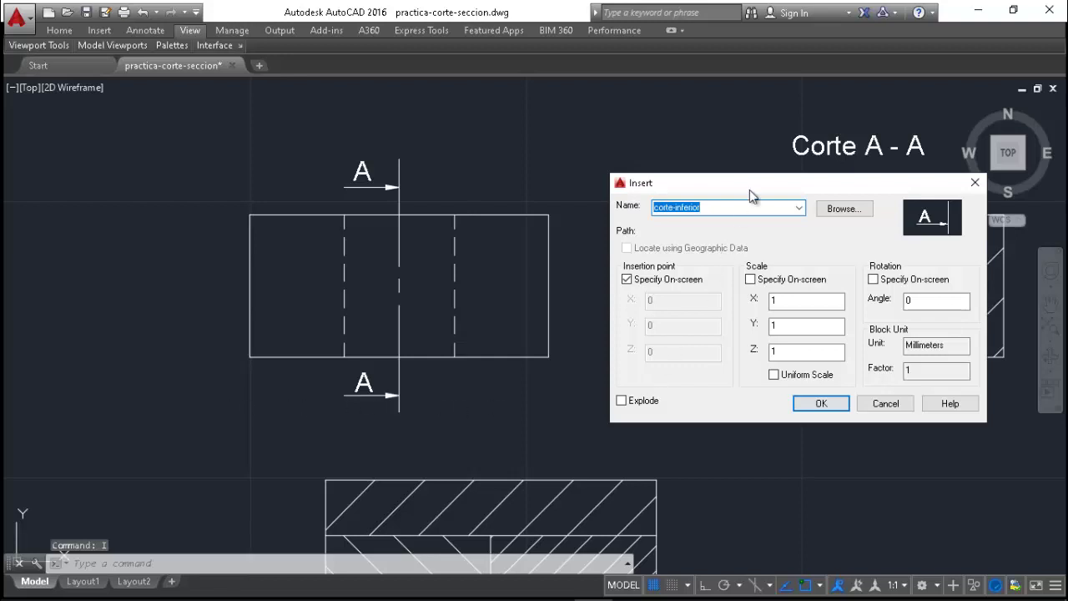
{"action": "left_click_drag", "start_coordinate": [744, 183], "coordinate": [694, 158]}
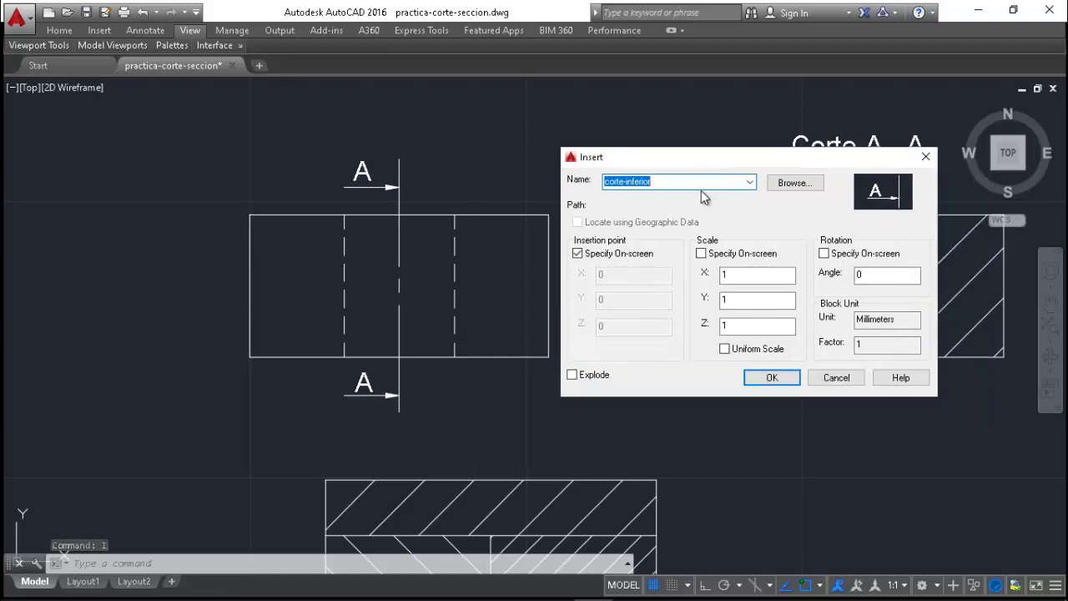
{"action": "left_click", "coordinate": [750, 182]}
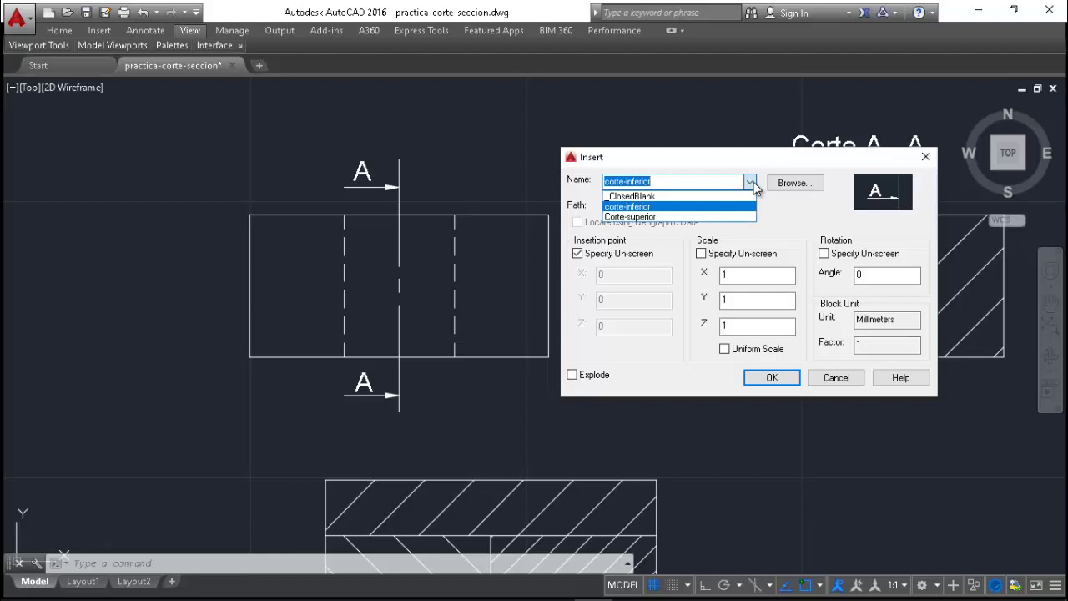
{"action": "left_click", "coordinate": [693, 217]}
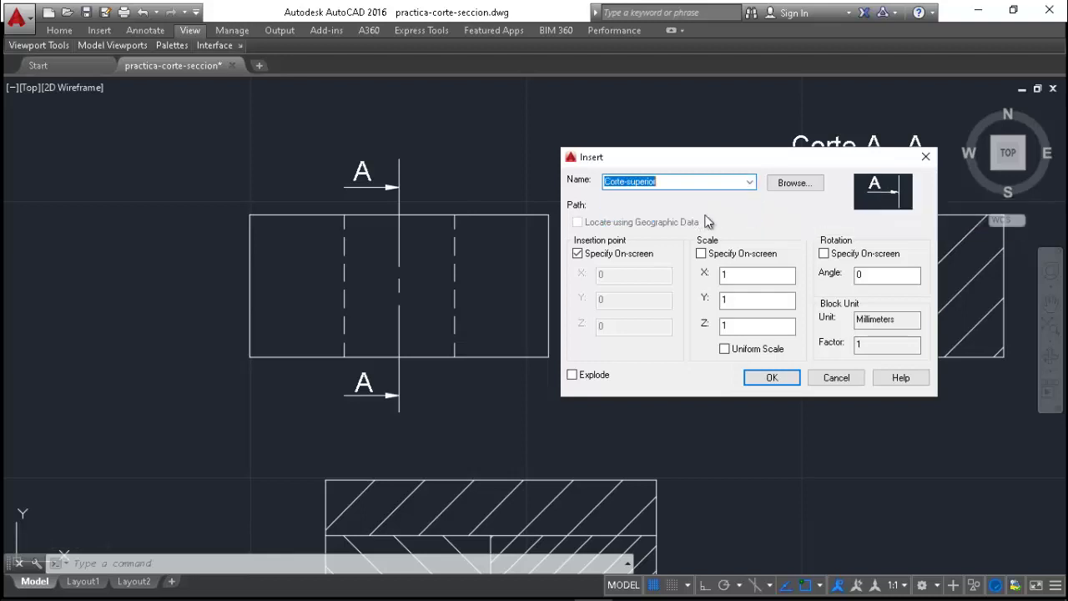
{"action": "left_click", "coordinate": [772, 378]}
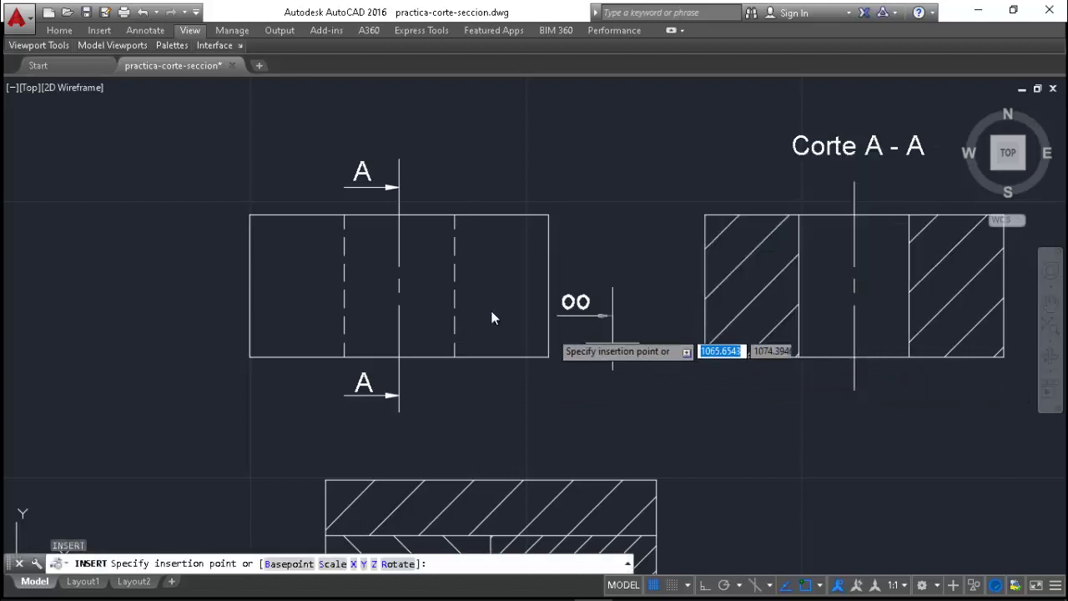
{"action": "left_click", "coordinate": [250, 244]}
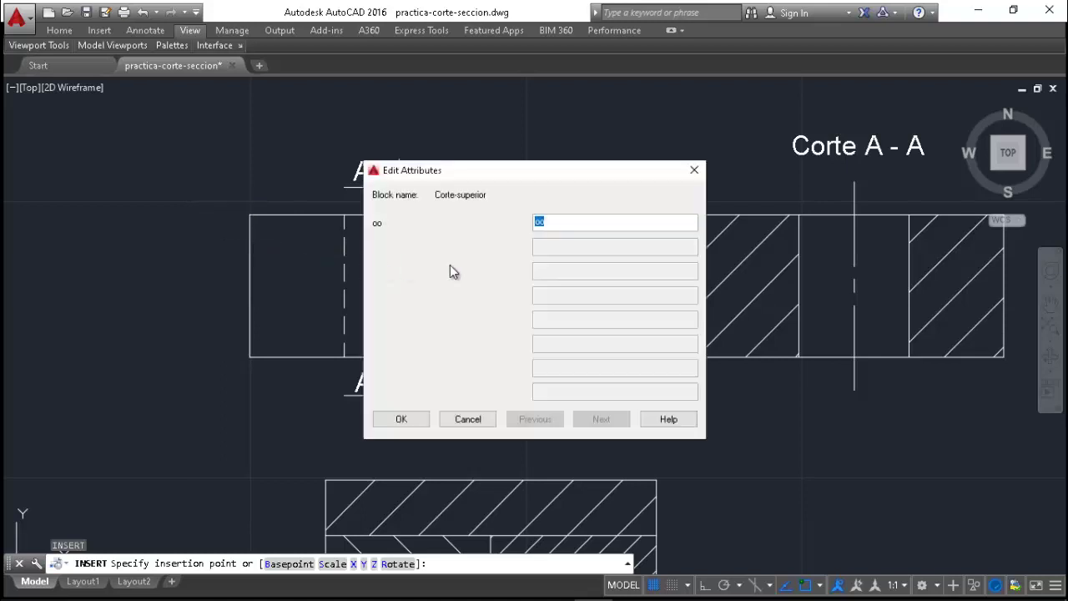
{"action": "type", "text": "A"}
{"action": "left_click", "coordinate": [404, 418]}
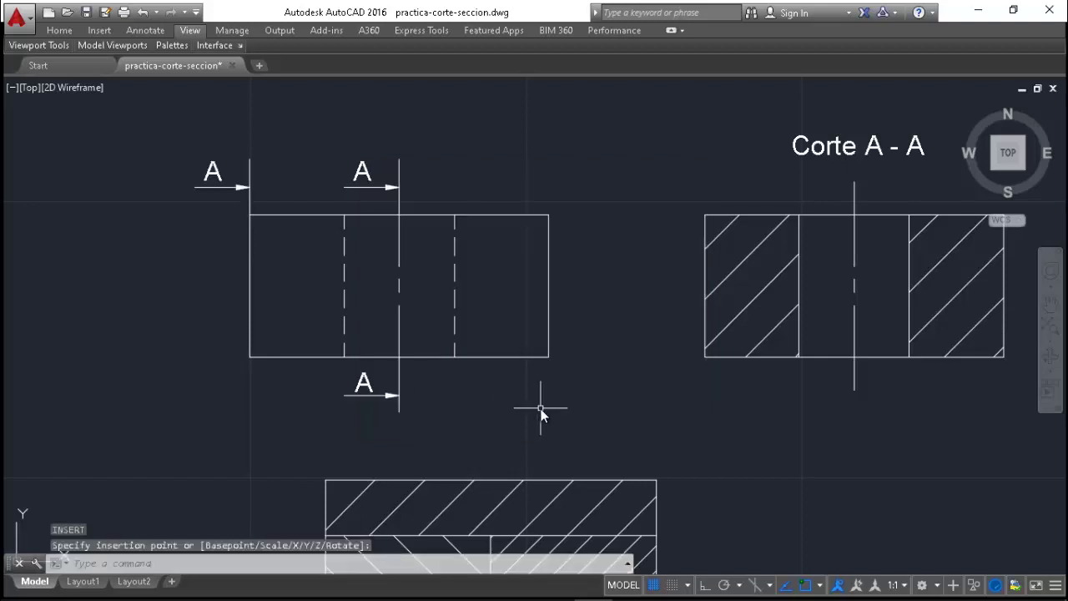
- Insert the corte-inferior block at the rectangle's bottom-left corner with attribute value A
{"action": "left_click", "coordinate": [248, 193]}
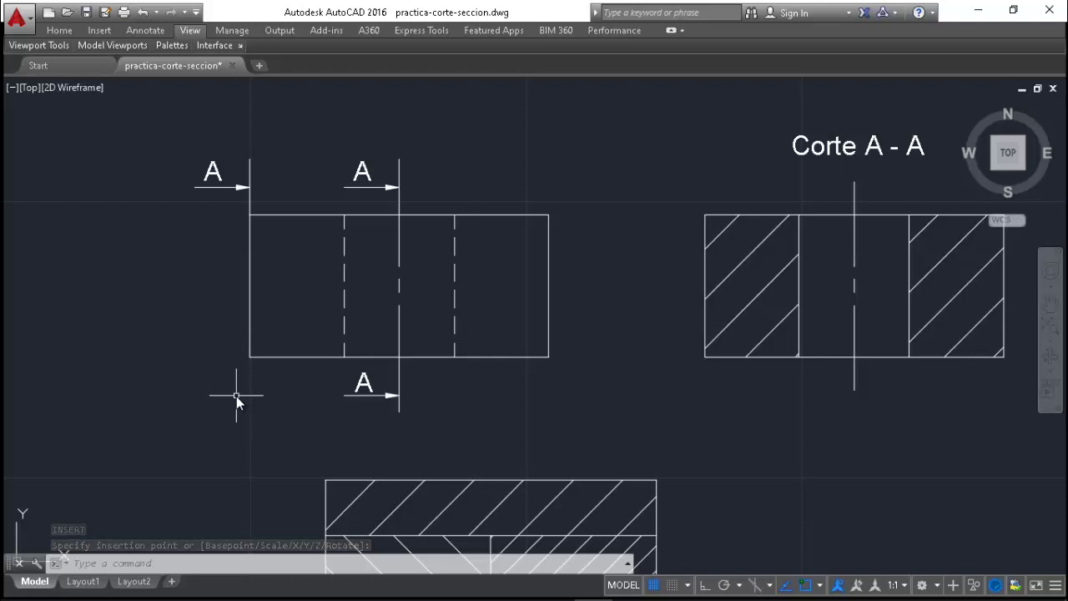
{"action": "key", "text": "Return"}
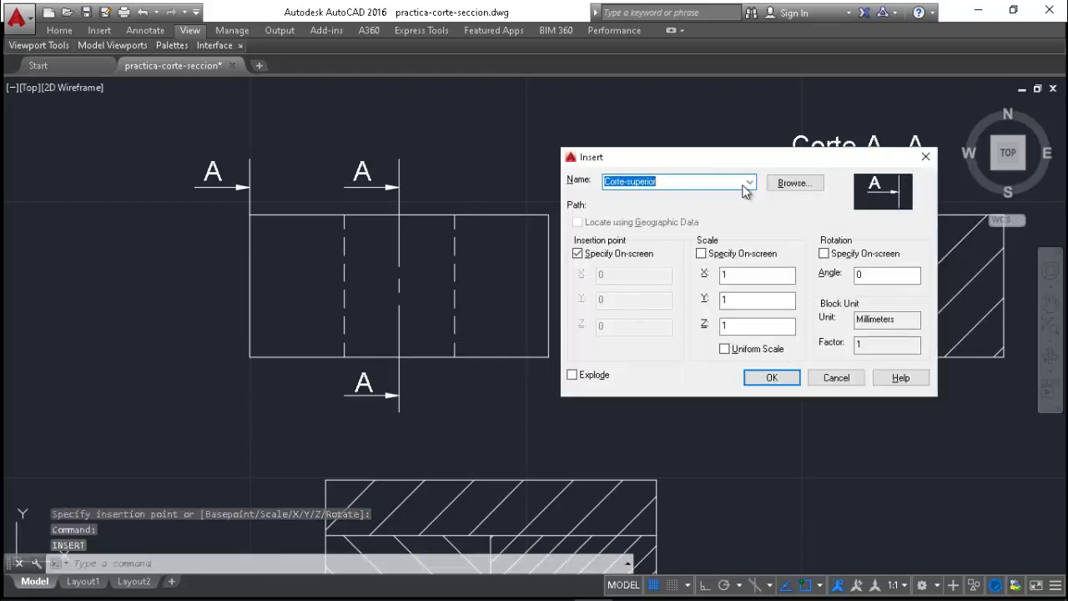
{"action": "left_click", "coordinate": [750, 182]}
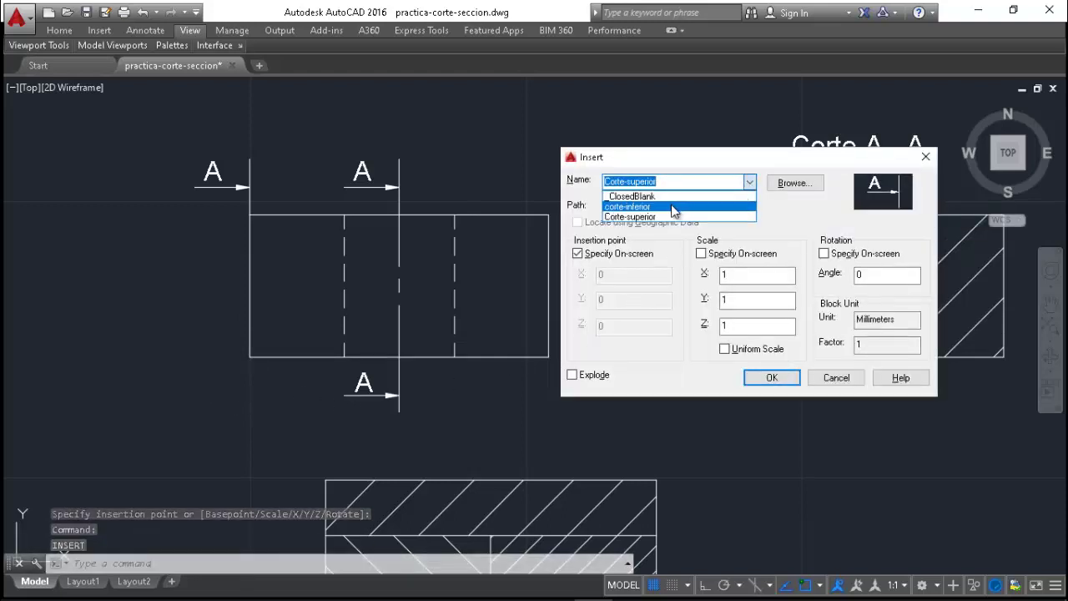
{"action": "left_click", "coordinate": [673, 208]}
{"action": "left_click", "coordinate": [761, 376]}
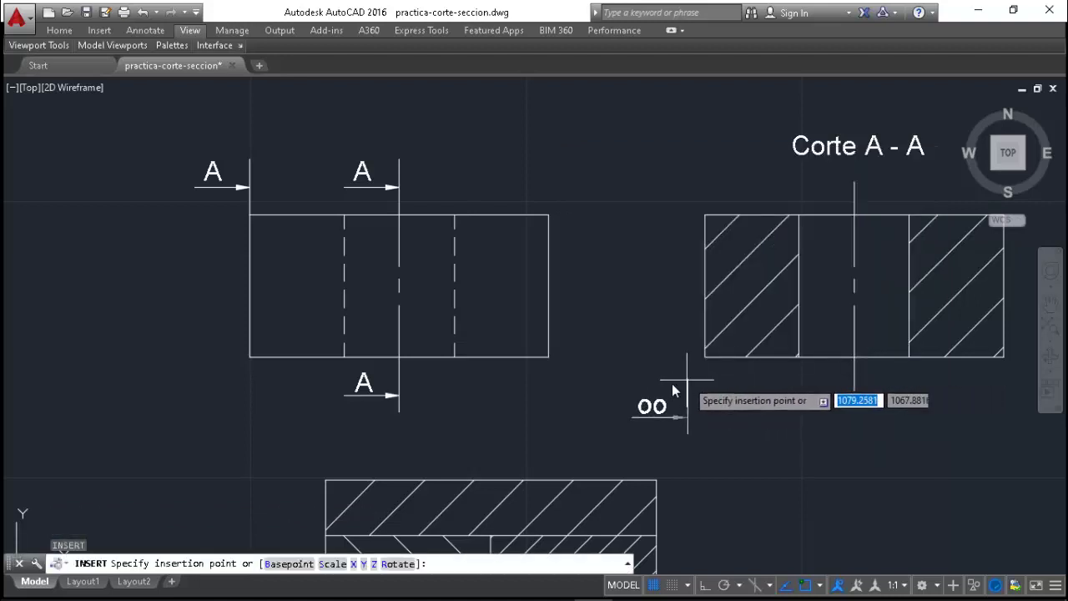
{"action": "left_click", "coordinate": [252, 366]}
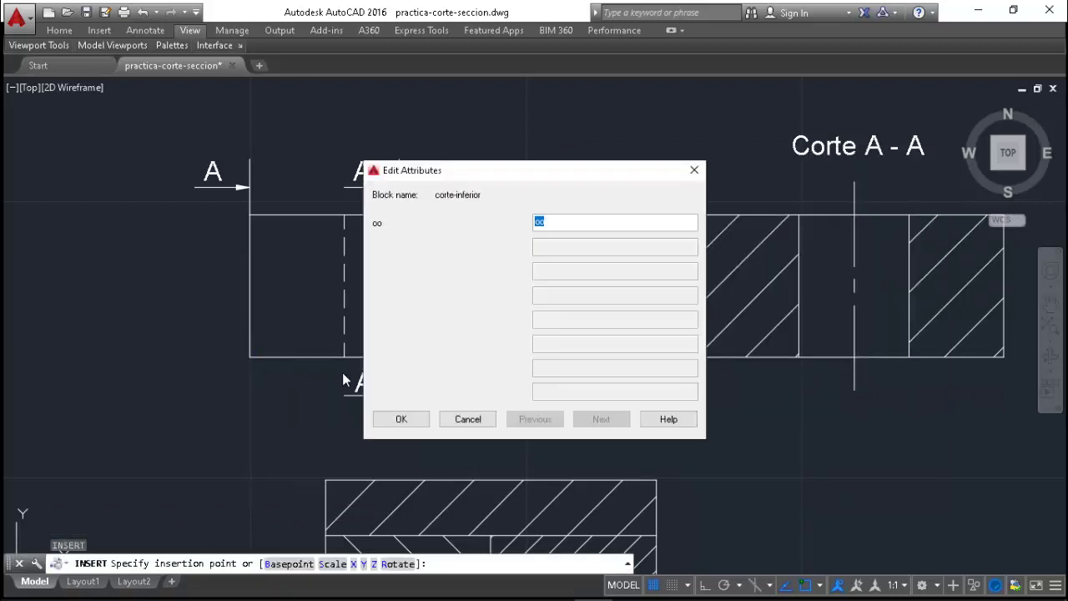
{"action": "type", "text": "A"}
{"action": "left_click", "coordinate": [399, 419]}
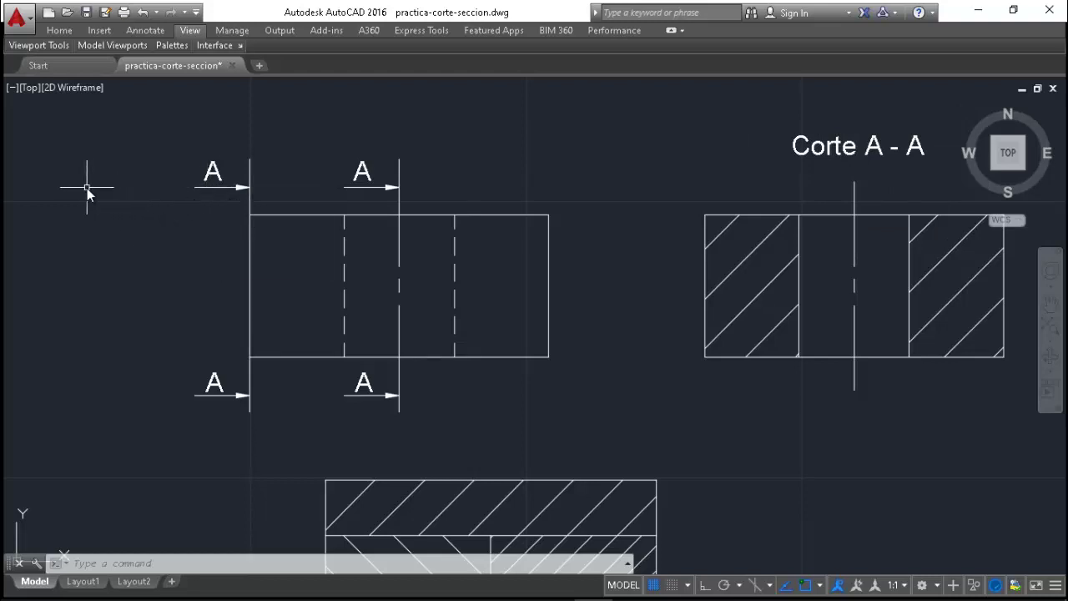
- Zoom out, then window-zoom around the plan view and all three section views
{"action": "scroll", "coordinate": [87, 188], "scroll_direction": "down", "scroll_amount": 2}
{"action": "scroll", "coordinate": [87, 188], "scroll_direction": "down", "scroll_amount": 2}
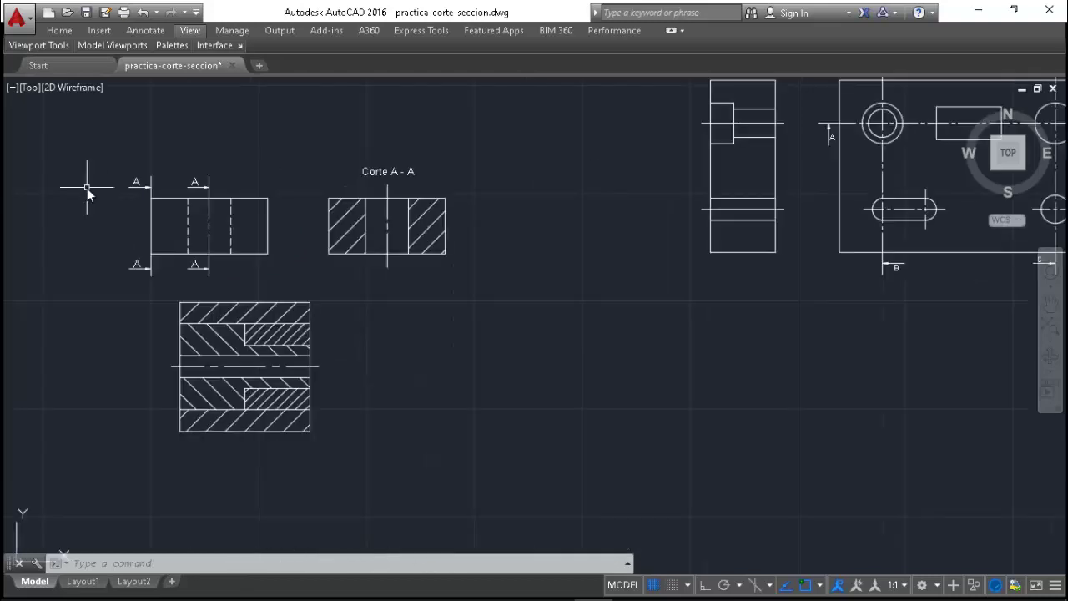
{"action": "scroll", "coordinate": [81, 197], "scroll_direction": "down", "scroll_amount": 2}
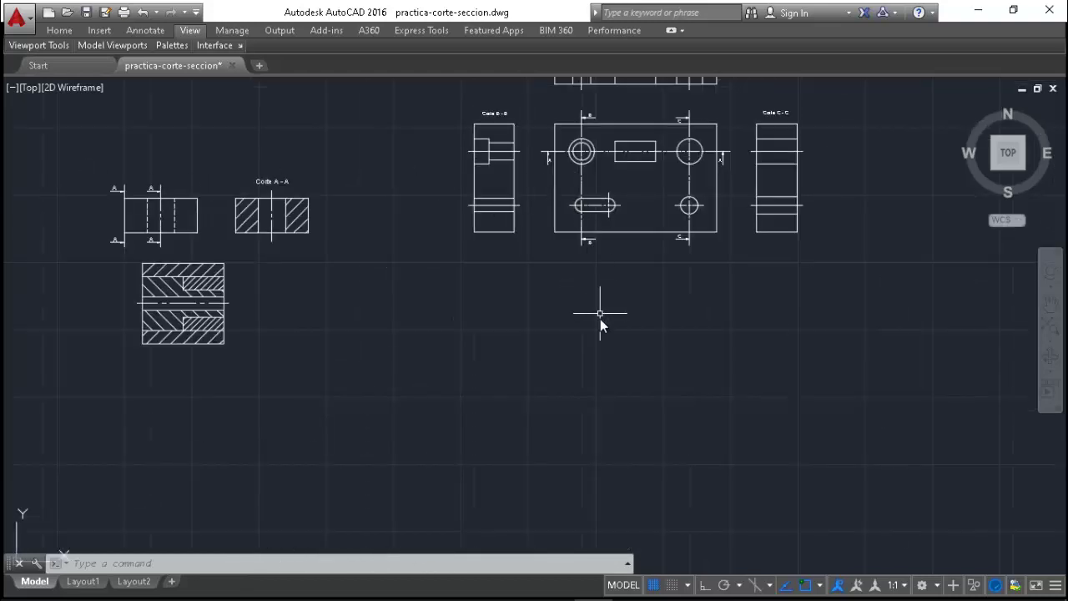
{"action": "scroll", "coordinate": [618, 321], "scroll_direction": "down", "scroll_amount": 2}
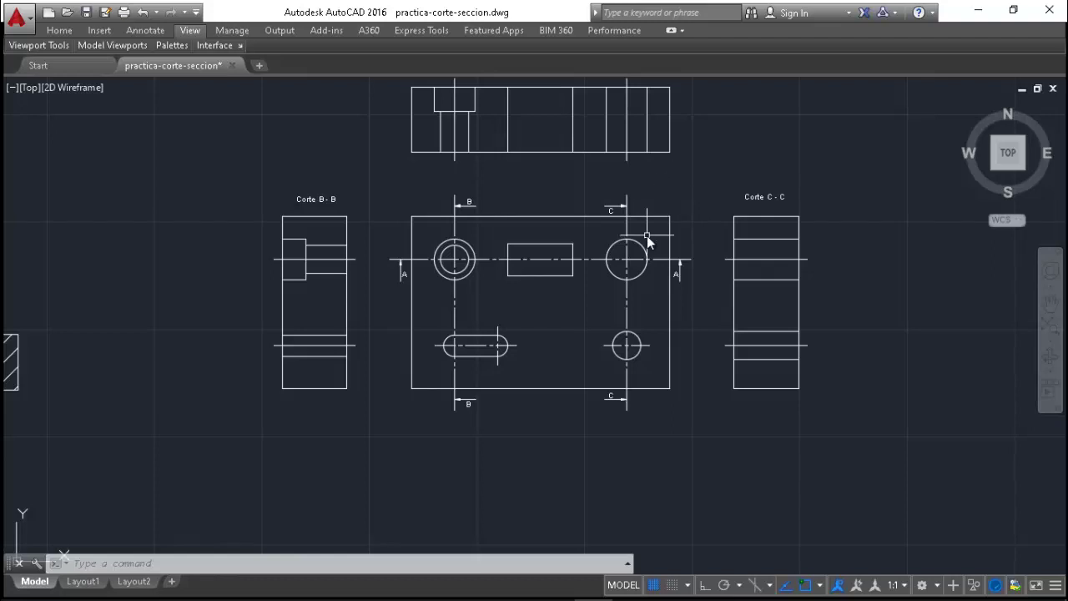
{"action": "scroll", "coordinate": [644, 232], "scroll_direction": "down", "scroll_amount": 3}
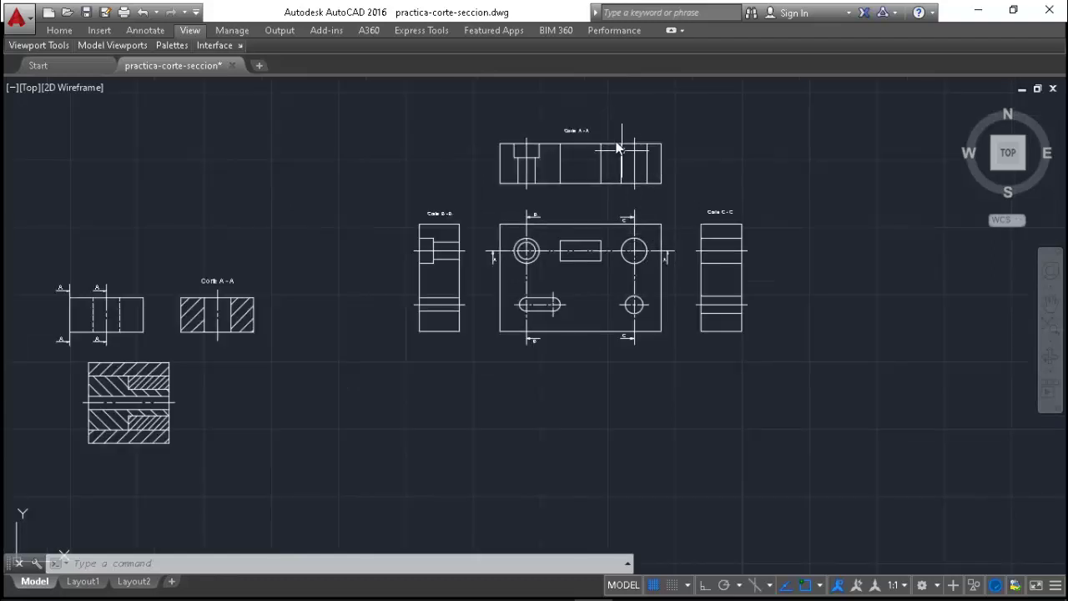
{"action": "scroll", "coordinate": [615, 140], "scroll_direction": "up", "scroll_amount": 4}
{"action": "scroll", "coordinate": [614, 140], "scroll_direction": "down", "scroll_amount": 2}
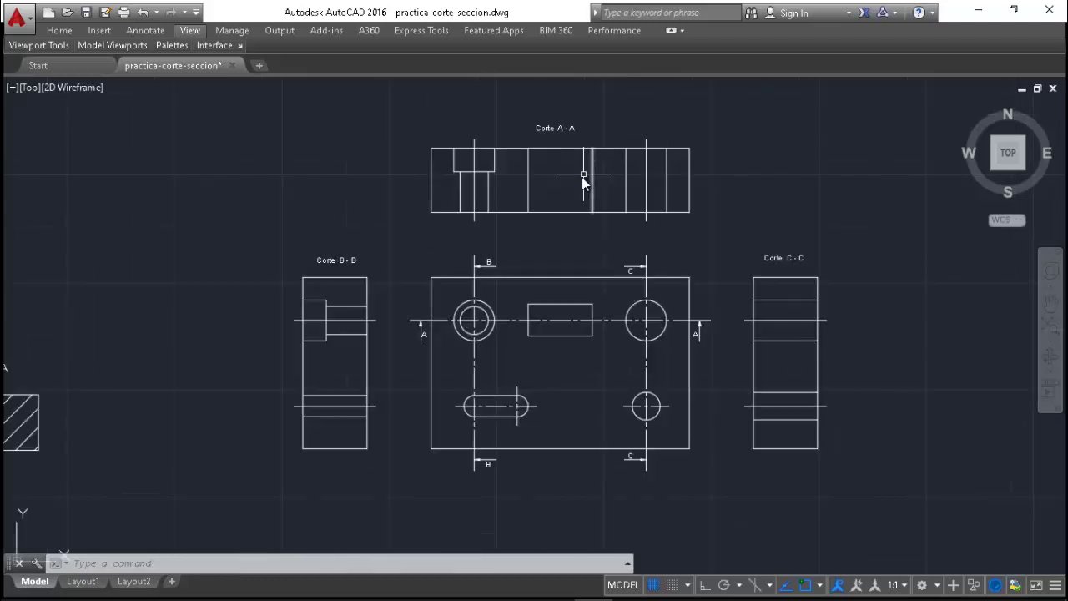
{"action": "type", "text": "z"}
{"action": "key", "text": "Return"}
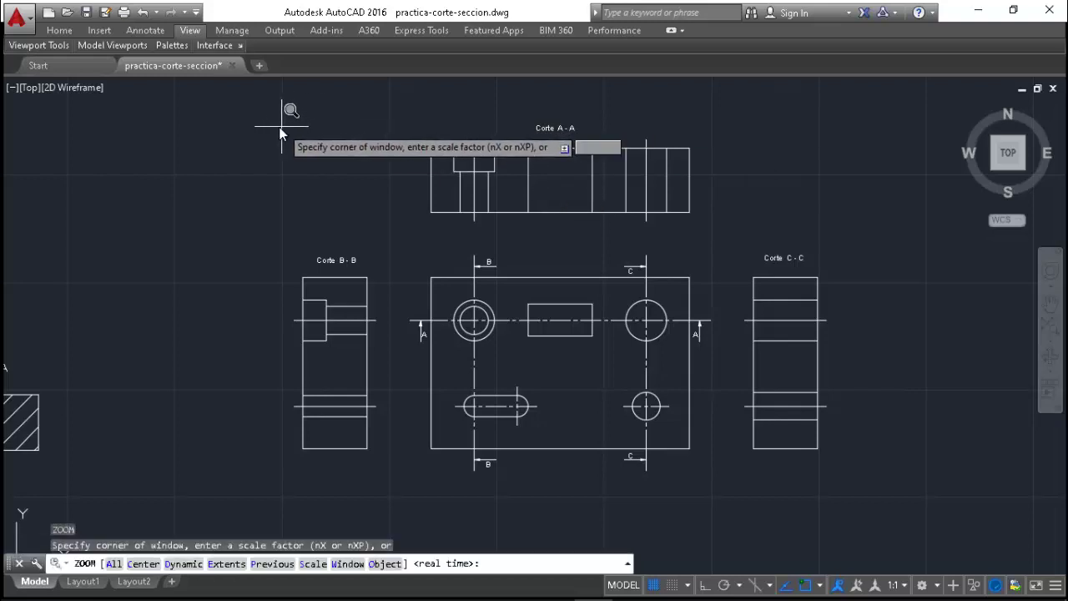
{"action": "left_click", "coordinate": [258, 125]}
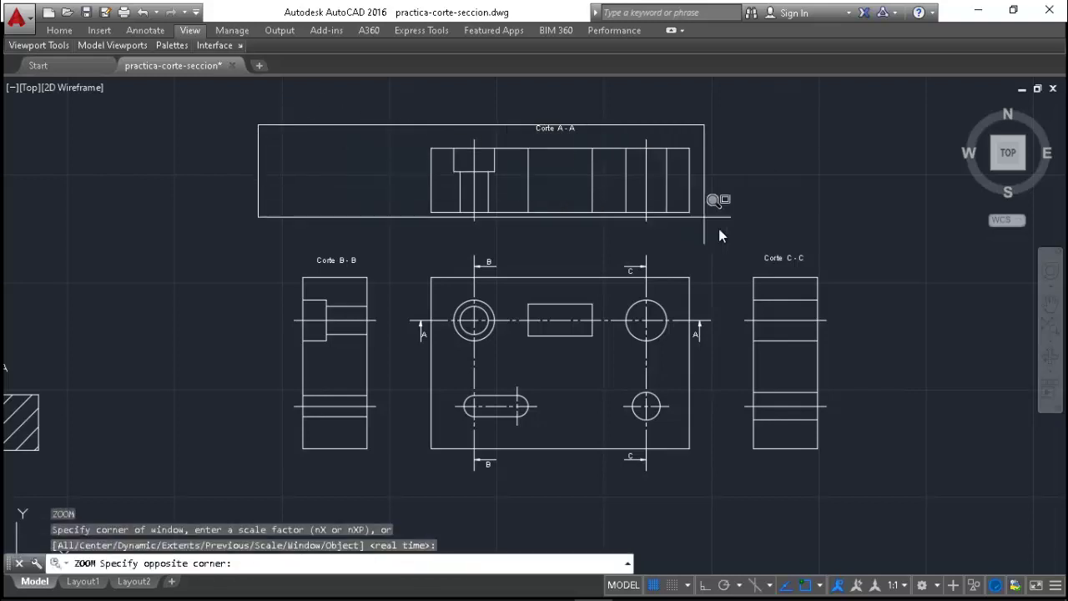
{"action": "left_click", "coordinate": [850, 494]}
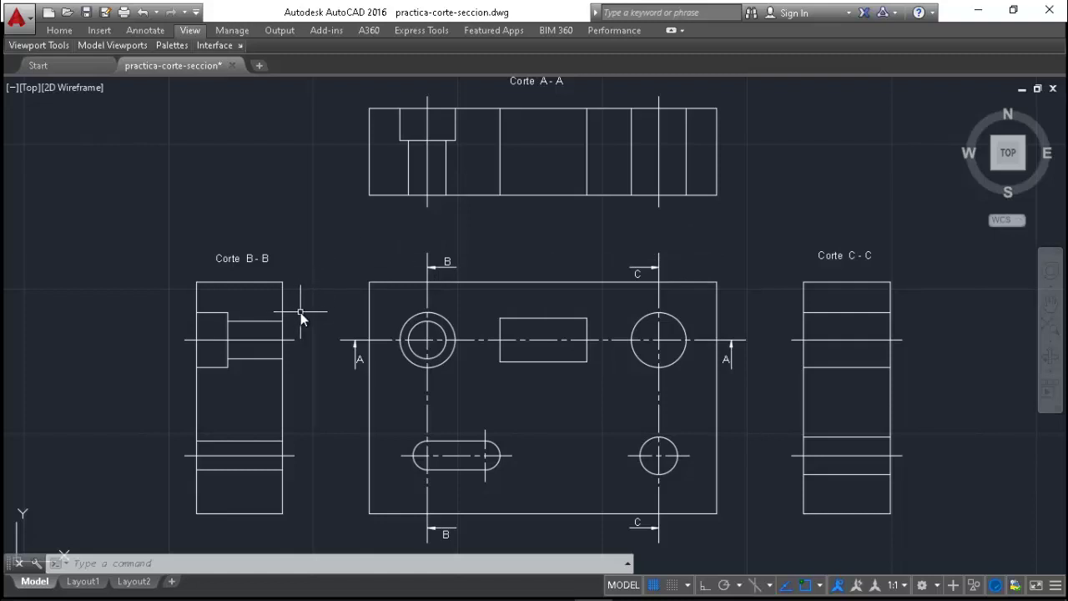
- Launch the HATCH command with the H alias
{"action": "type", "text": "h"}
{"action": "key", "text": "Return"}
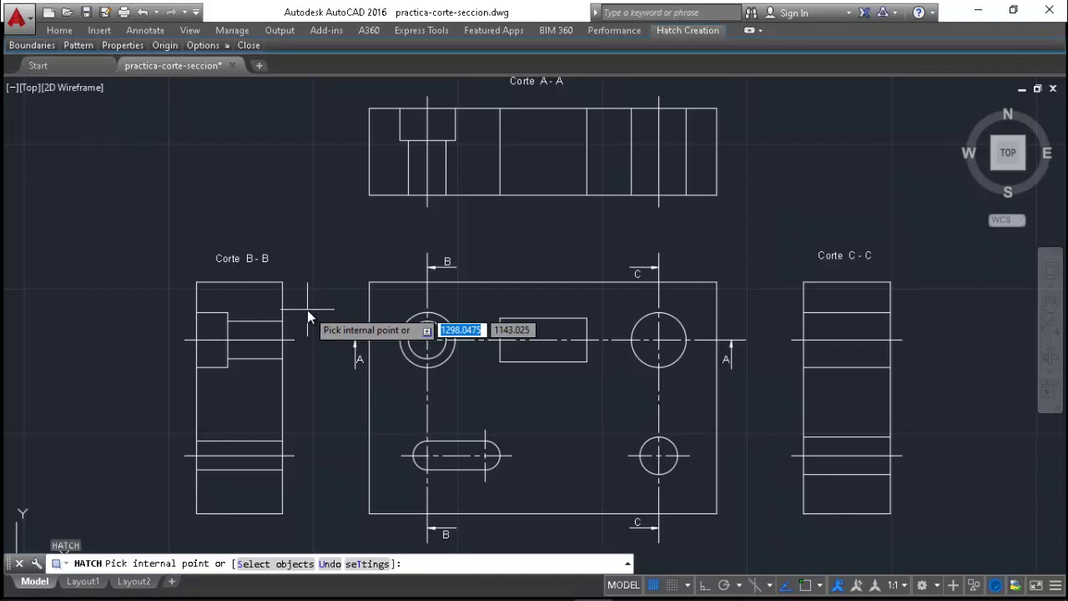
- Set the hatch scale to 2 in the Hatch and Gradient settings
{"action": "type", "text": "t"}
{"action": "key", "text": "Return"}
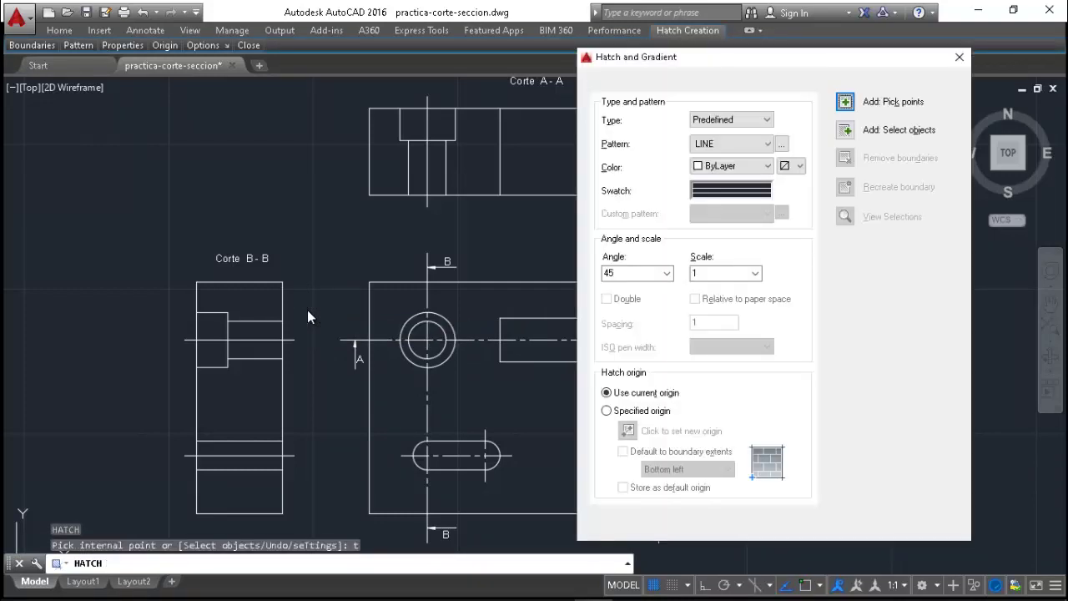
{"action": "double_click", "coordinate": [705, 274]}
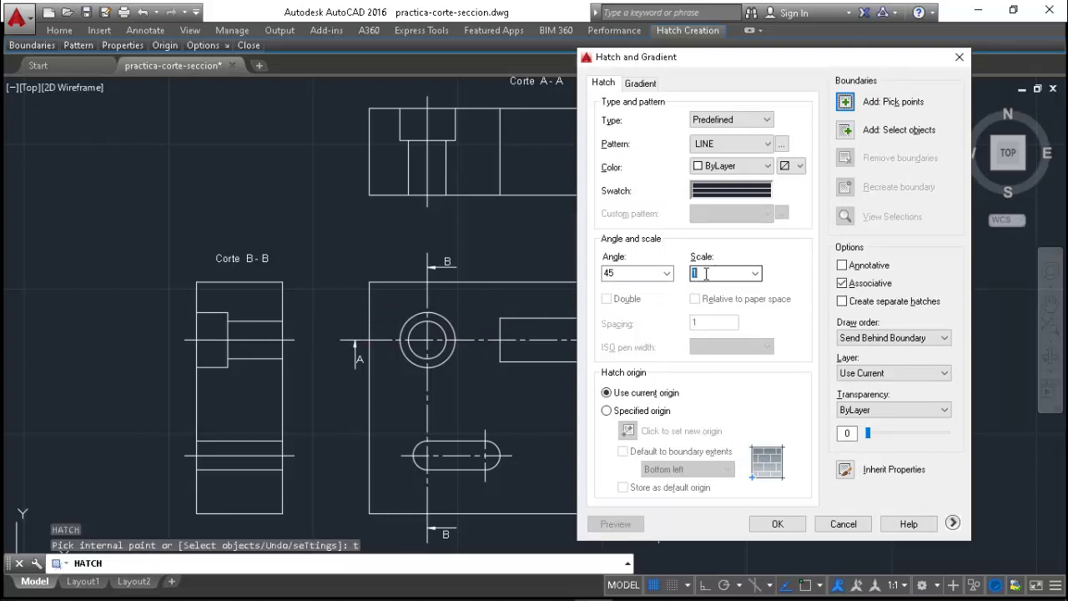
{"action": "type", "text": "2"}
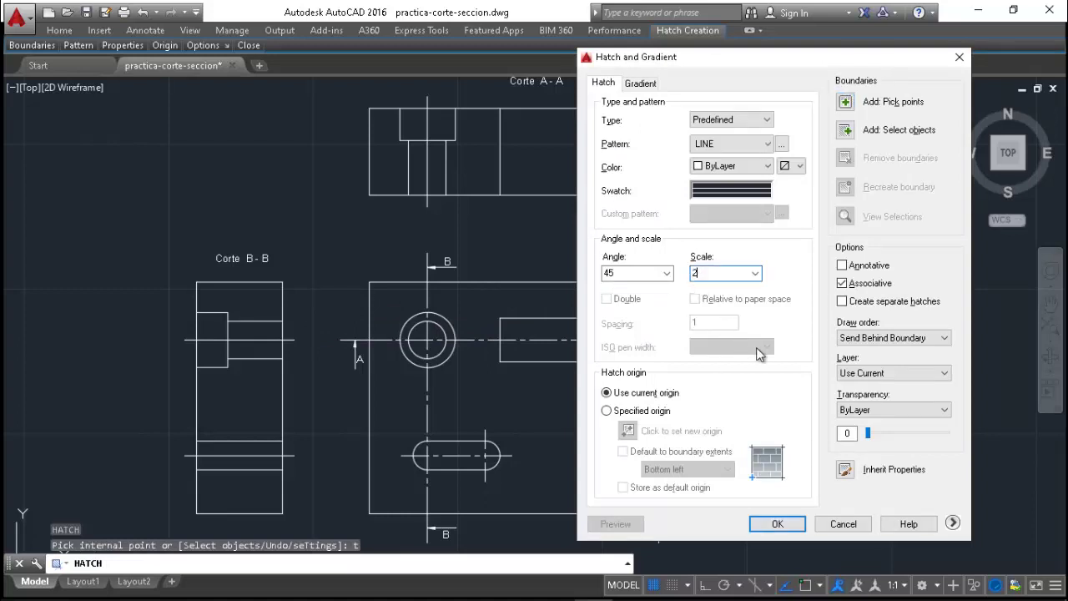
{"action": "left_click", "coordinate": [851, 107]}
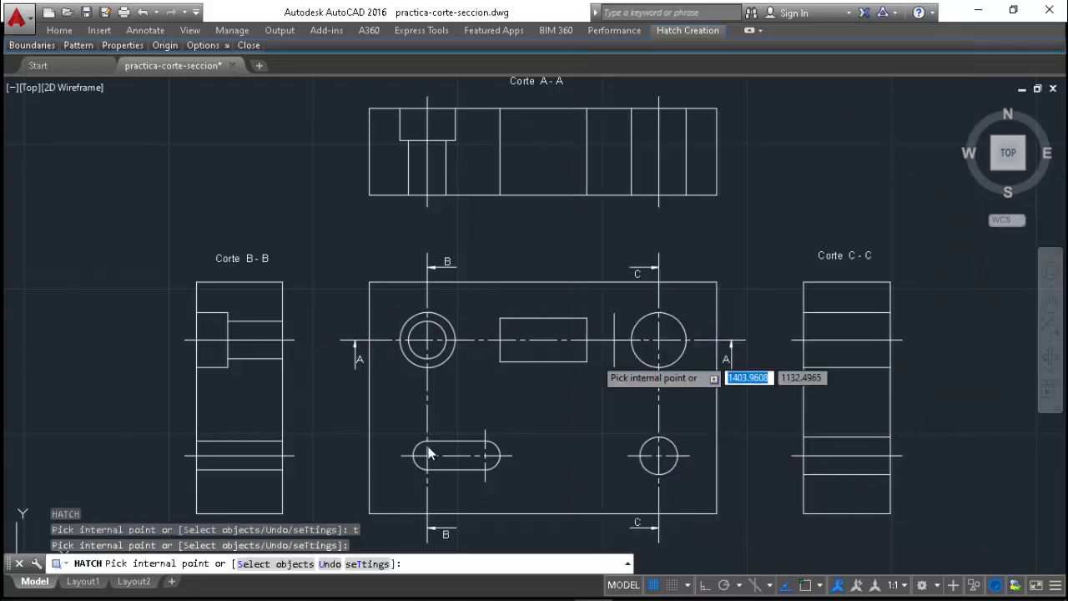
- Hatch the three solid regions of Corte B-B and the four regions of Corte A-A
{"action": "left_click", "coordinate": [240, 494]}
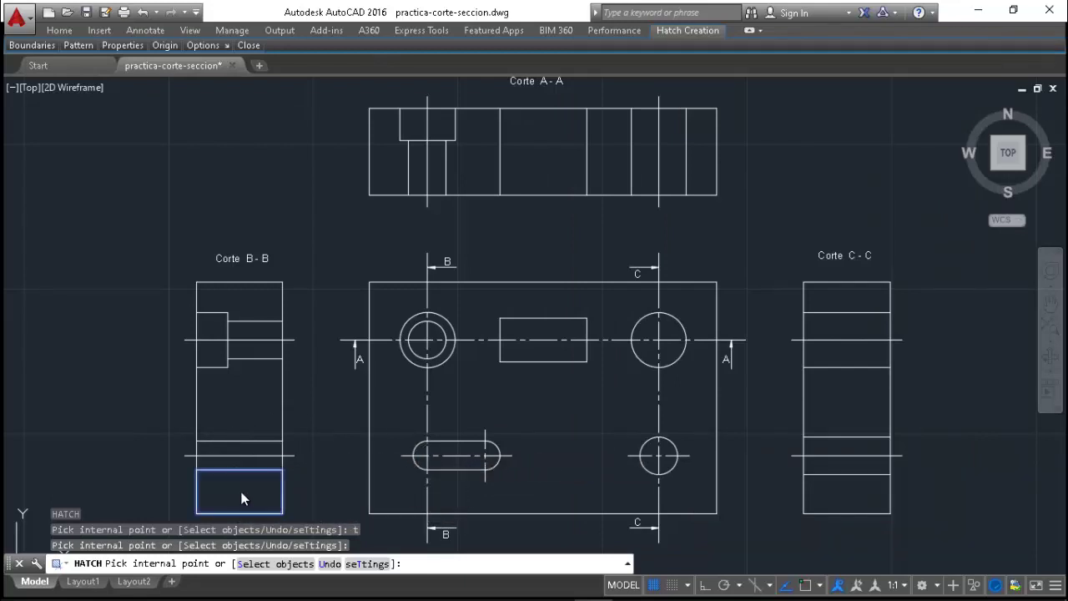
{"action": "left_click", "coordinate": [248, 401]}
{"action": "left_click", "coordinate": [260, 302]}
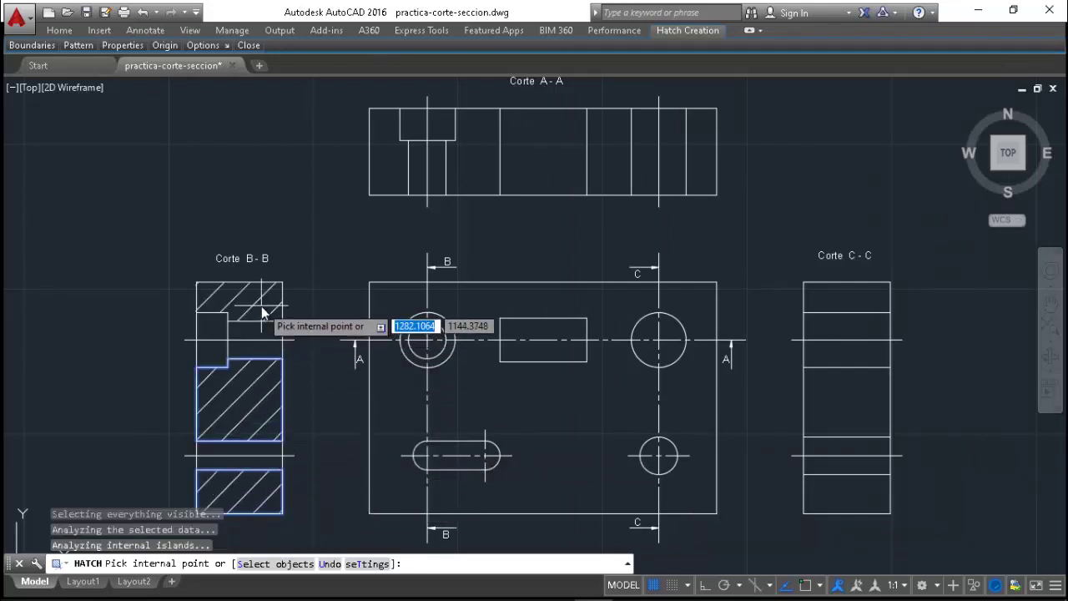
{"action": "left_click", "coordinate": [390, 172]}
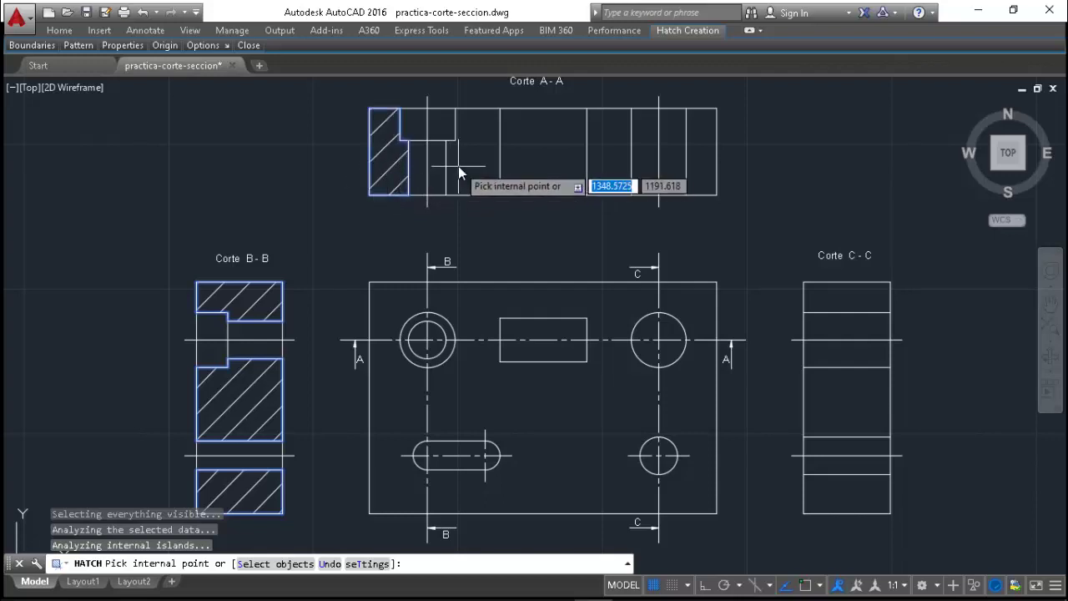
{"action": "left_click", "coordinate": [466, 169]}
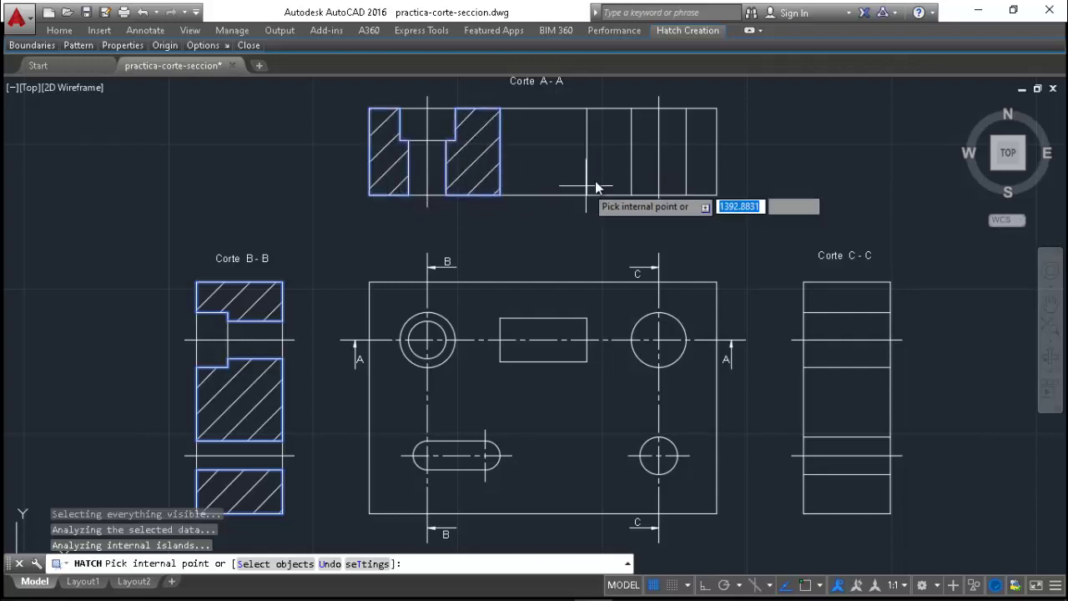
{"action": "left_click", "coordinate": [618, 178]}
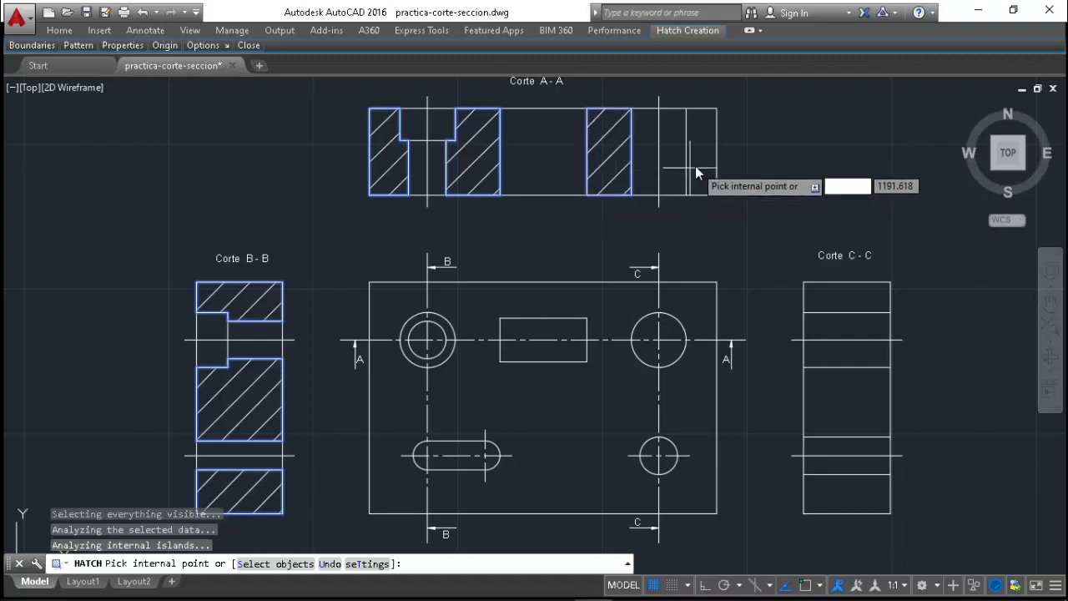
{"action": "left_click", "coordinate": [702, 164]}
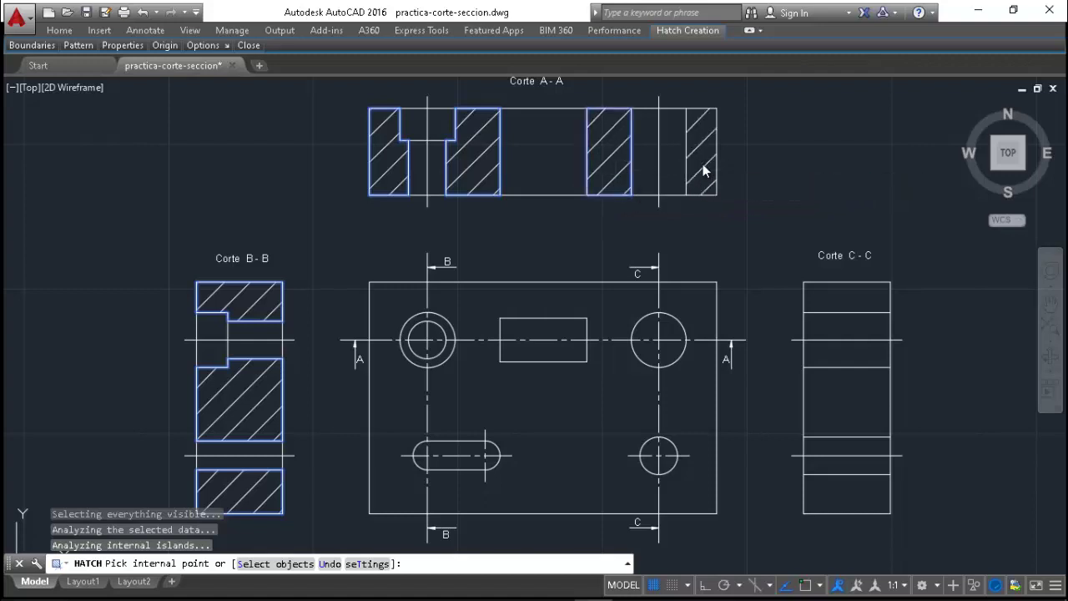
- Hatch the bottom, middle and top regions of Corte C-C, keeping the fills
{"action": "left_click", "coordinate": [862, 499]}
{"action": "left_click", "coordinate": [867, 407]}
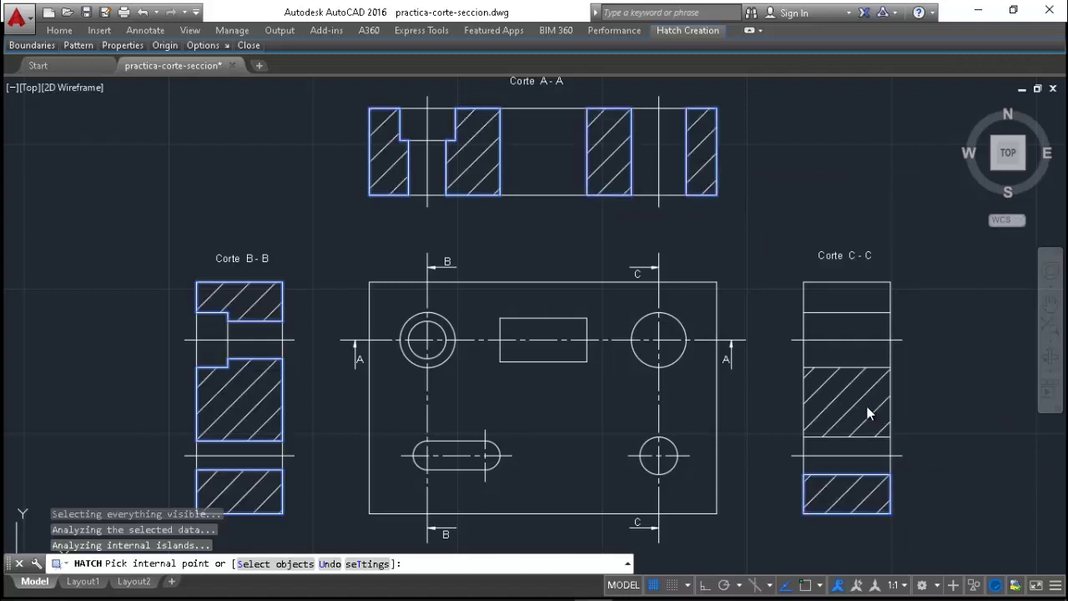
{"action": "left_click", "coordinate": [871, 298]}
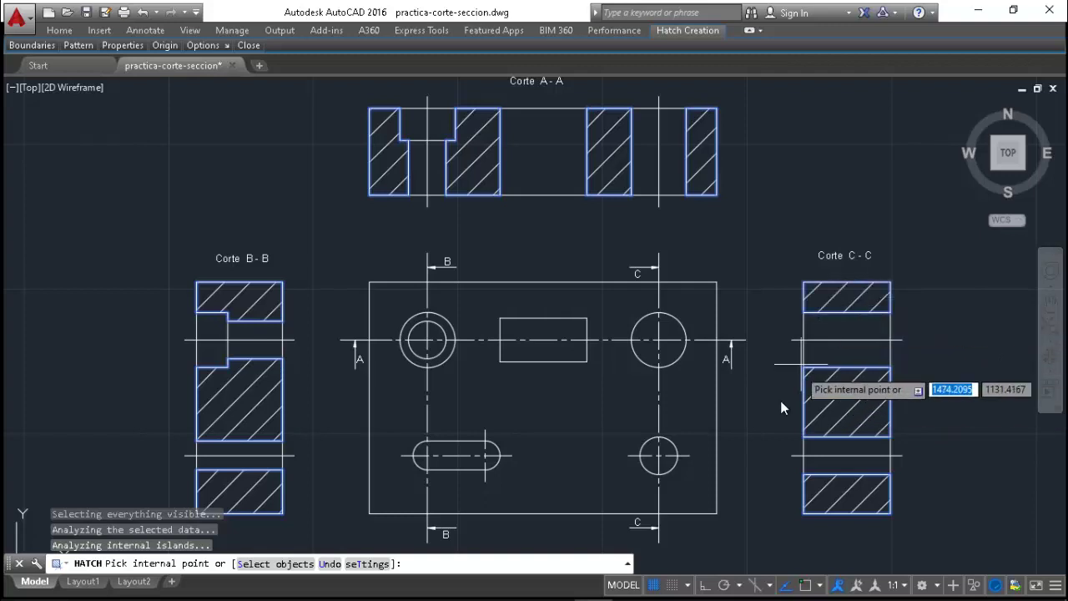
{"action": "key", "text": "Escape"}
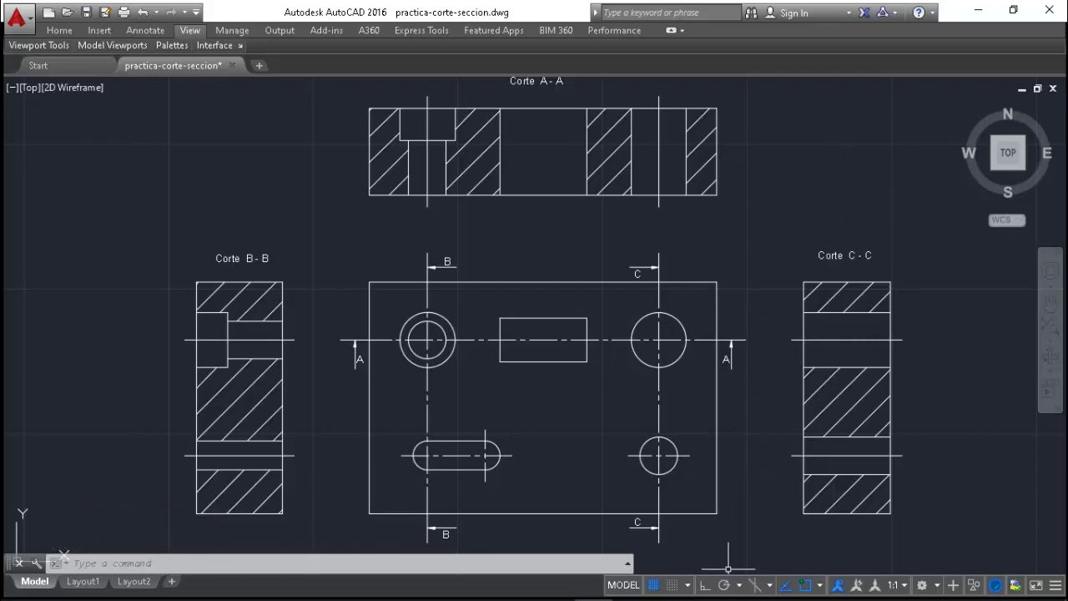
{"action": "middle_click", "coordinate": [851, 200]}
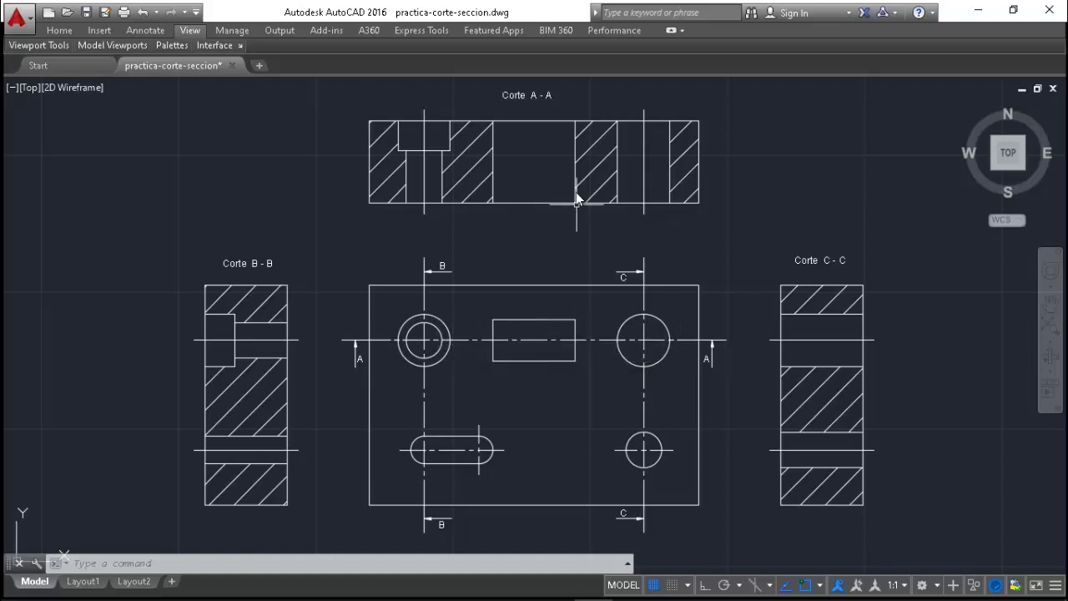
{"action": "left_click", "coordinate": [643, 218]}
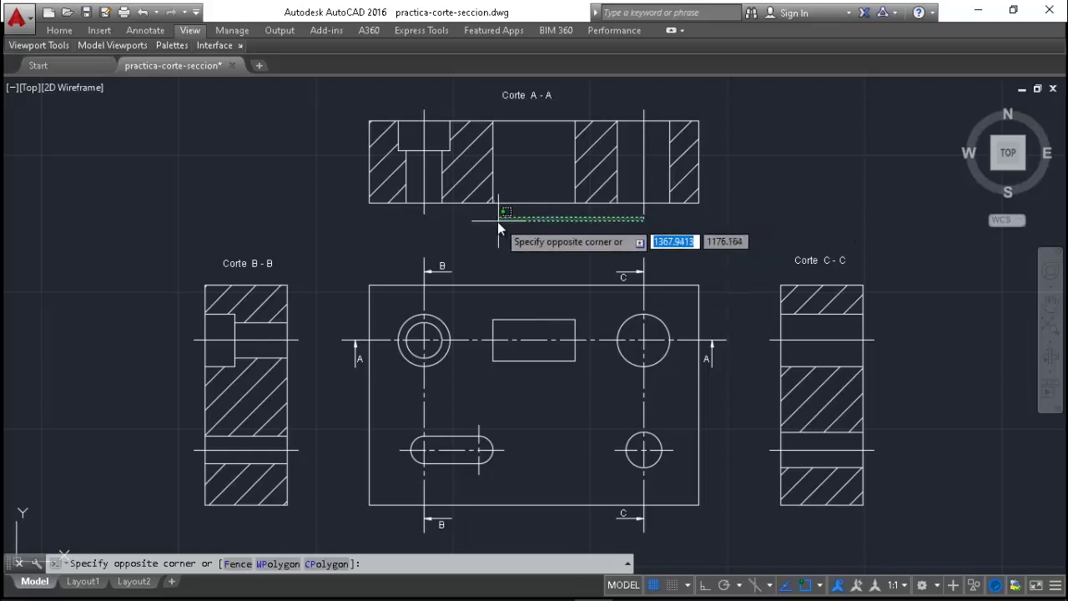
{"action": "left_click", "coordinate": [592, 227]}
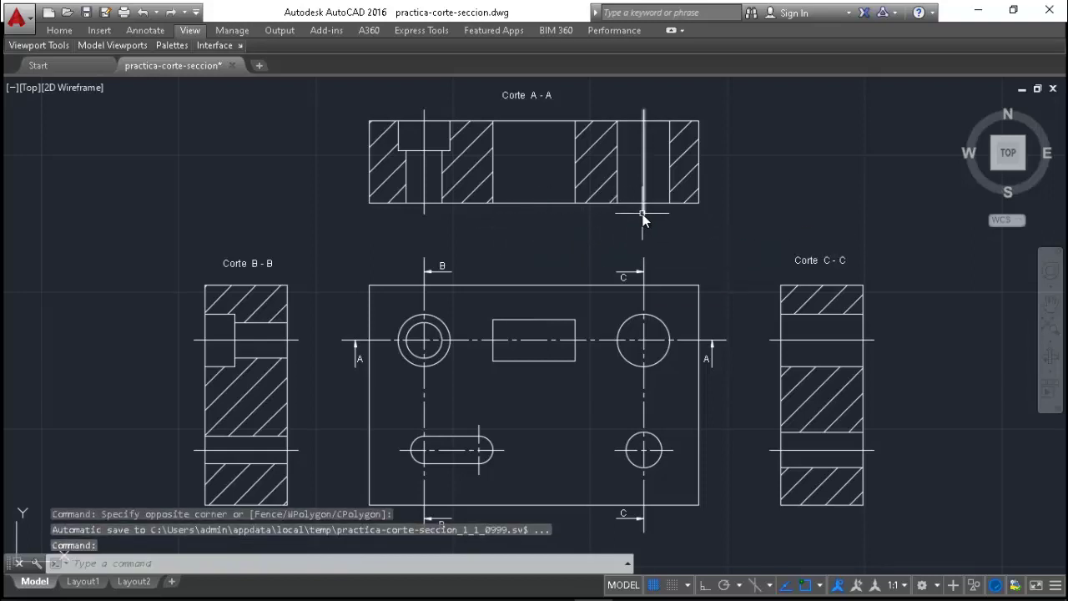
{"action": "left_click", "coordinate": [644, 220]}
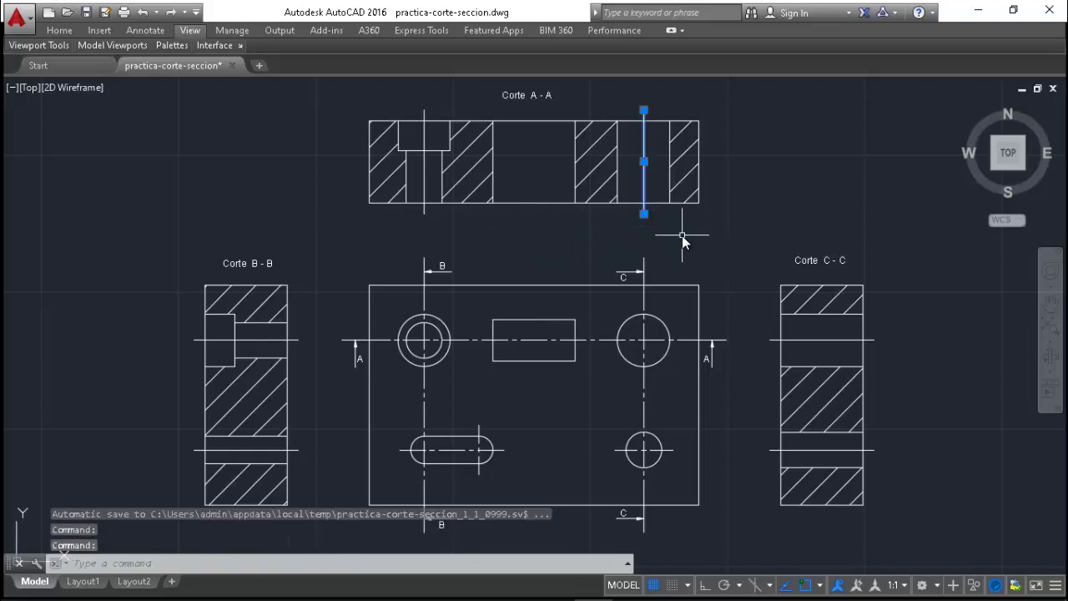
{"action": "key", "text": "Escape"}
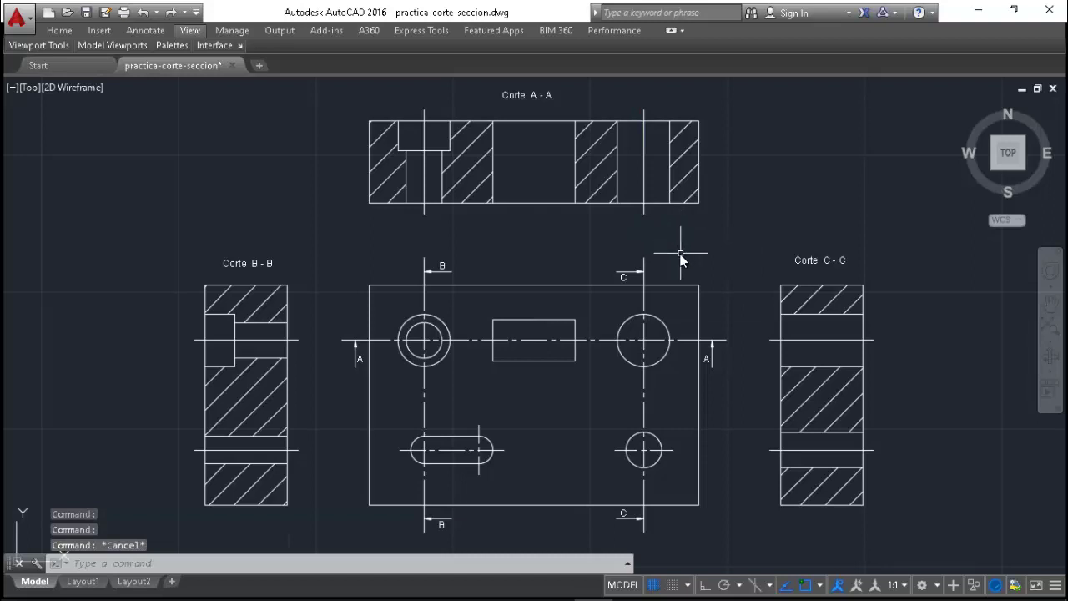